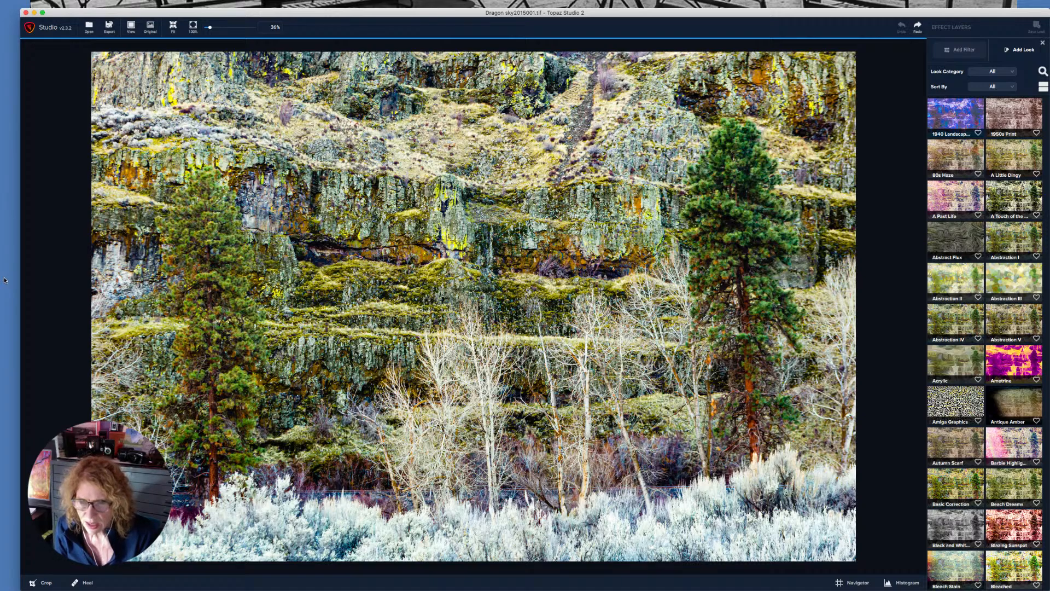
Step: Add a Basic Adjustment filter to the photo and delete its layer
scroll(243, 522, down, 1)
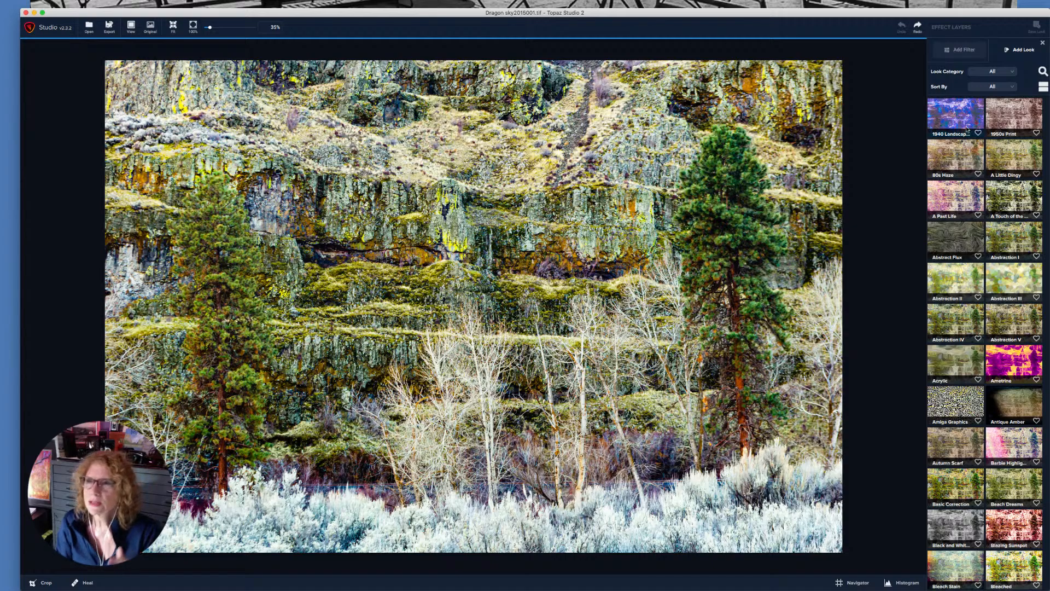
click(962, 50)
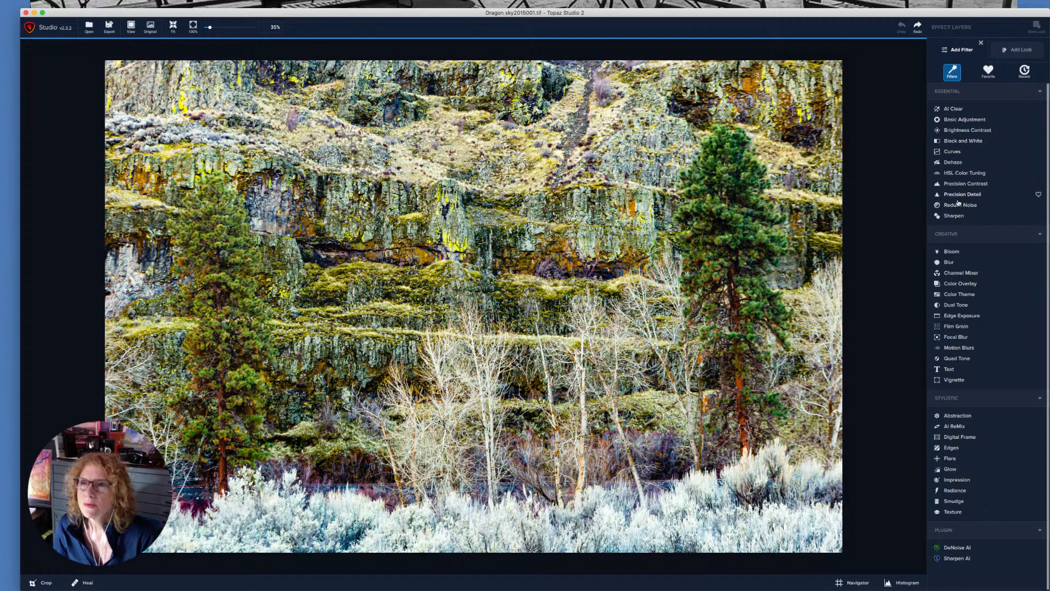
click(963, 120)
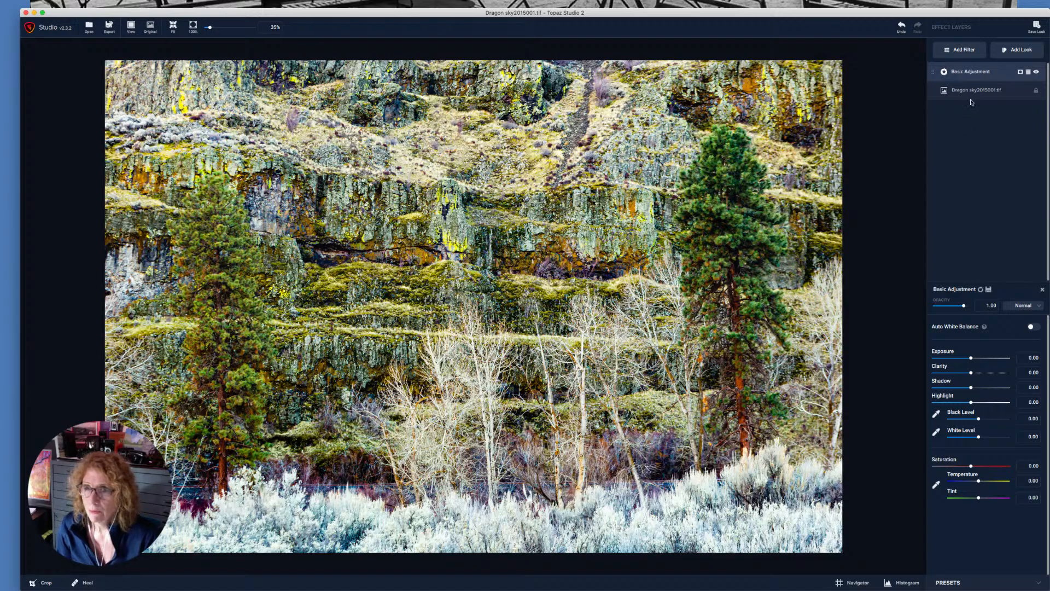
click(1029, 71)
Step: Add an Abstraction filter to the photo with Simplify Size 0.35 and the Dissolve blending mode
click(961, 50)
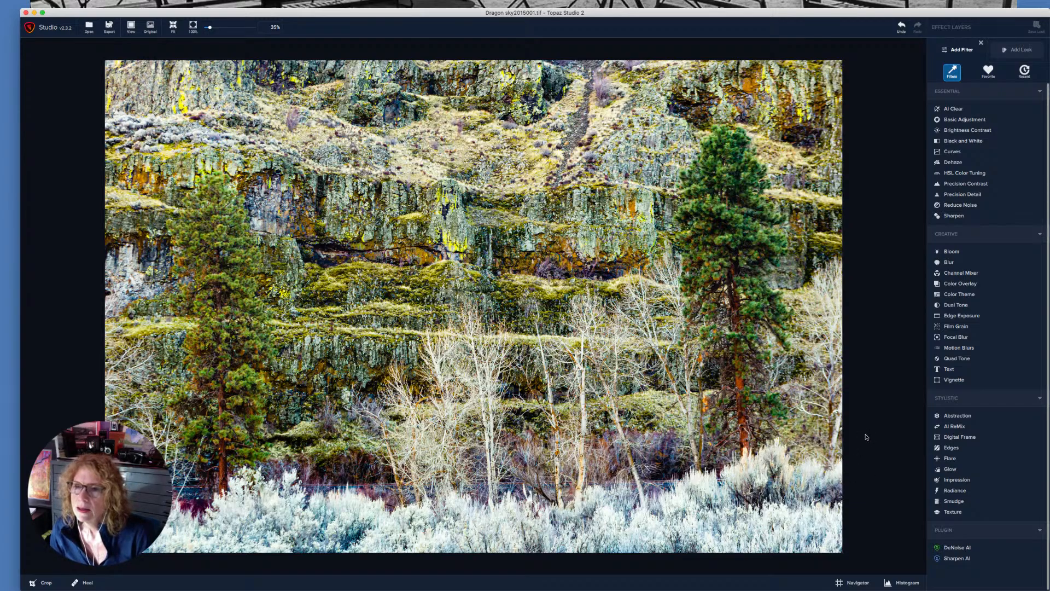
click(962, 418)
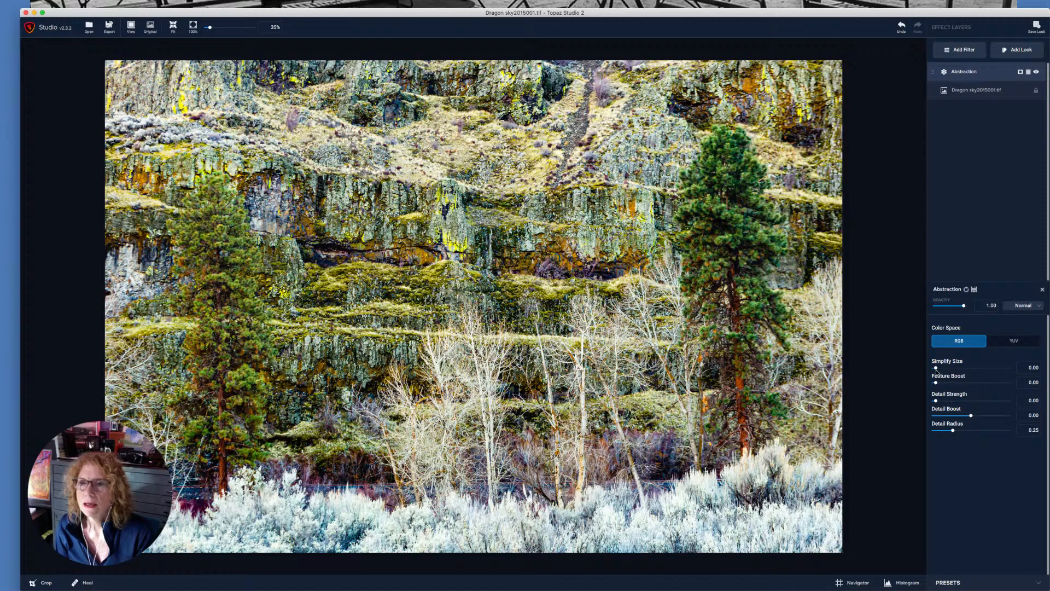
drag(935, 369, 961, 370)
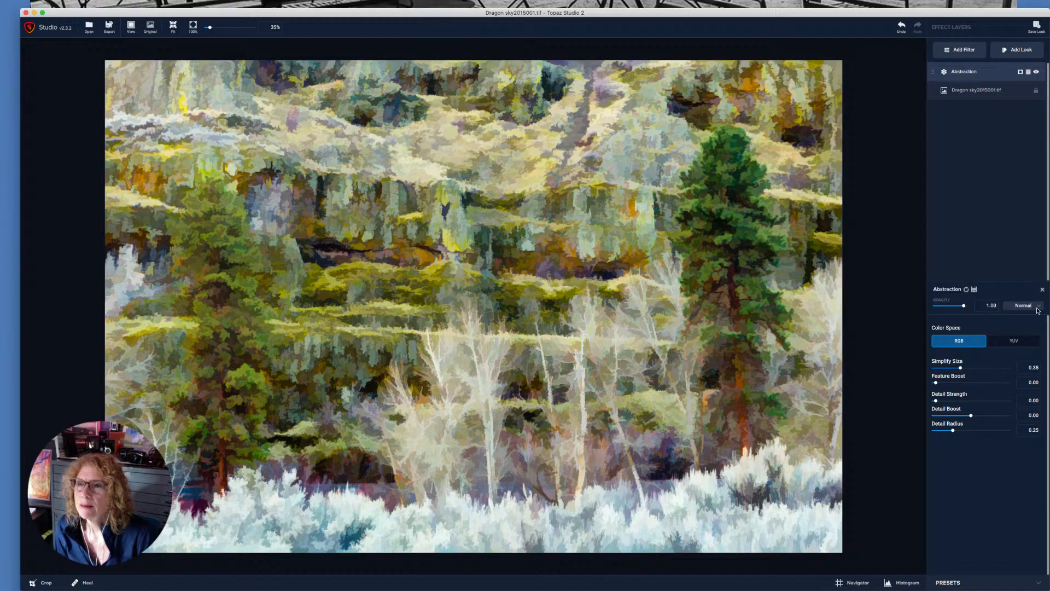
click(1037, 307)
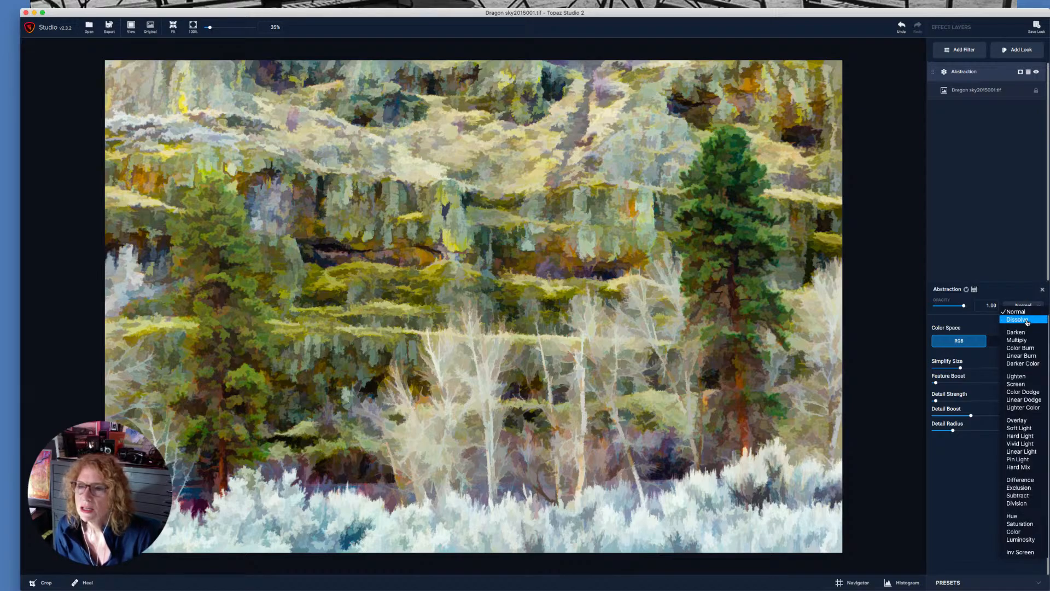
click(1018, 320)
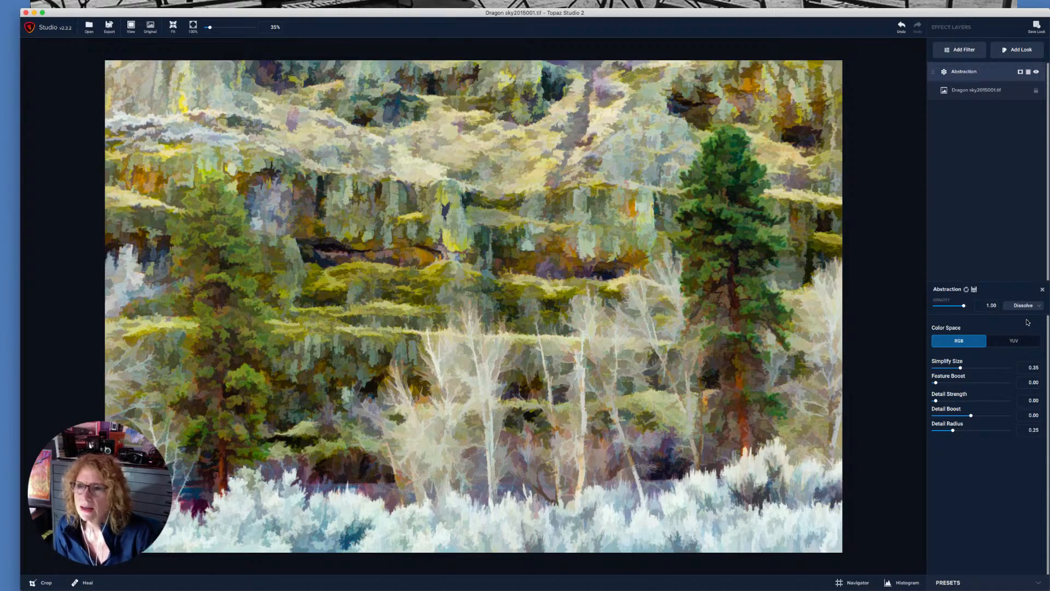
Step: Delete the Abstraction layer from the effect layers
click(1027, 306)
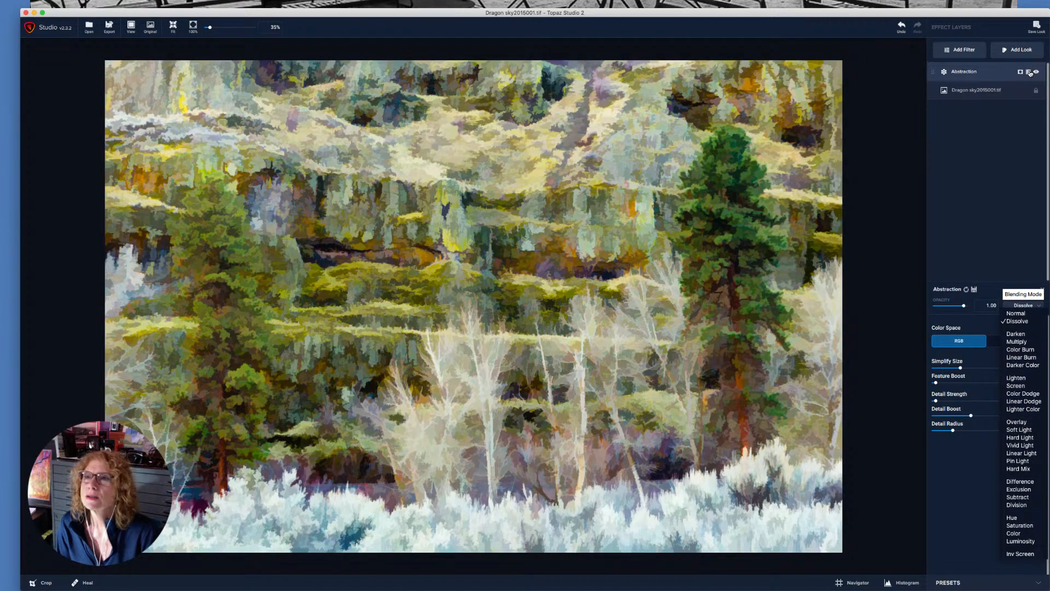
click(1030, 74)
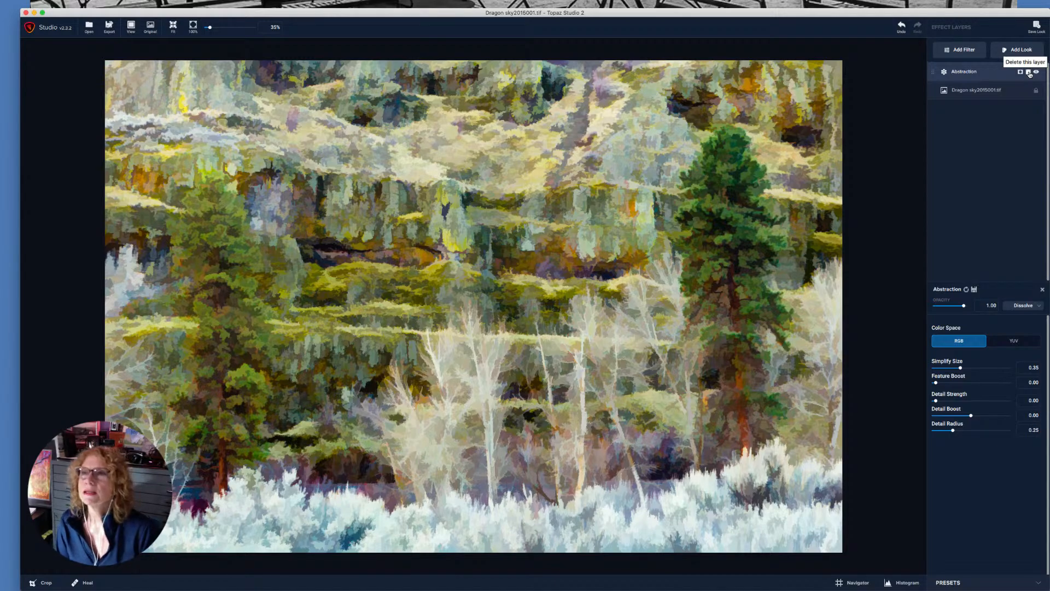
click(1029, 73)
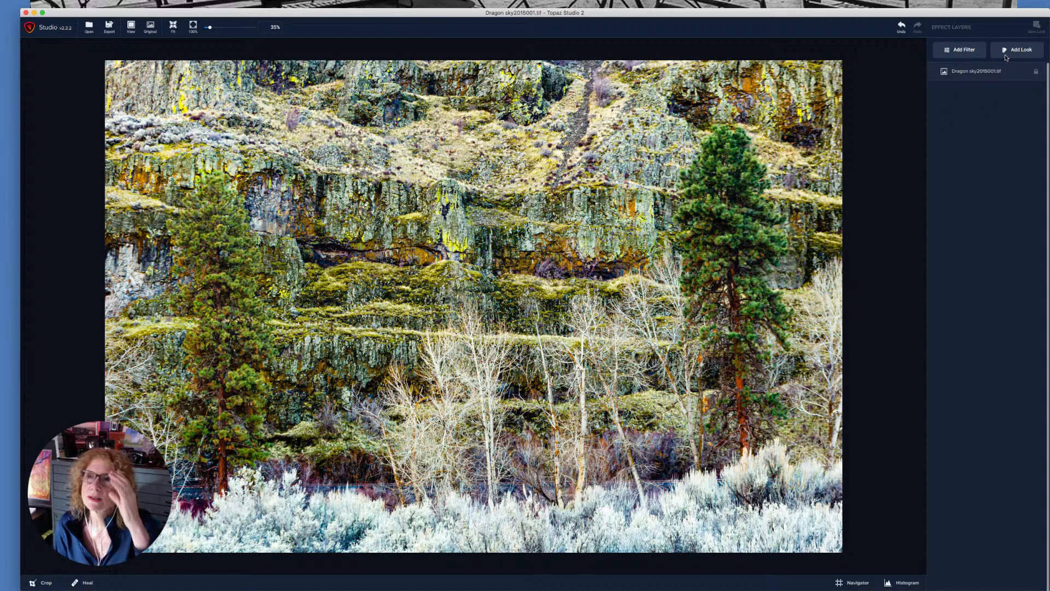
Step: Browse the library of looks and preview the Celestial Skies look on the photo
click(966, 54)
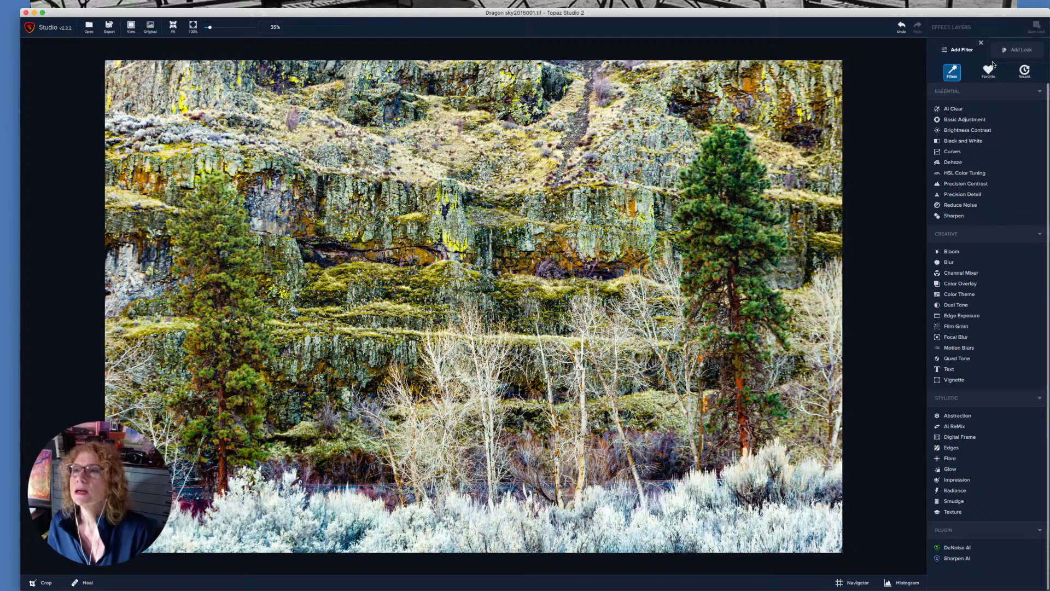
click(1021, 50)
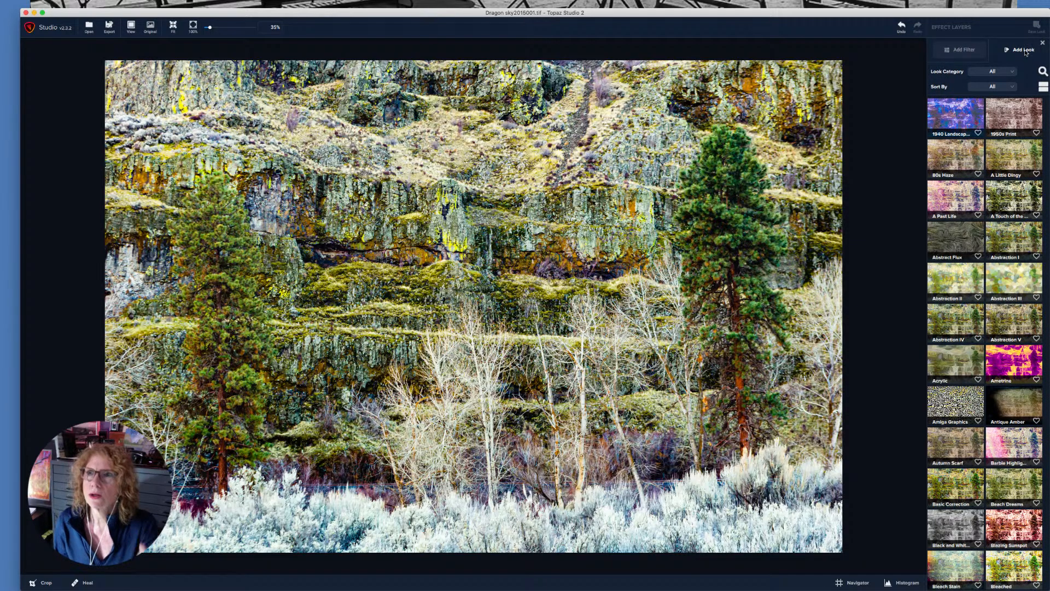
scroll(1008, 176, down, 10)
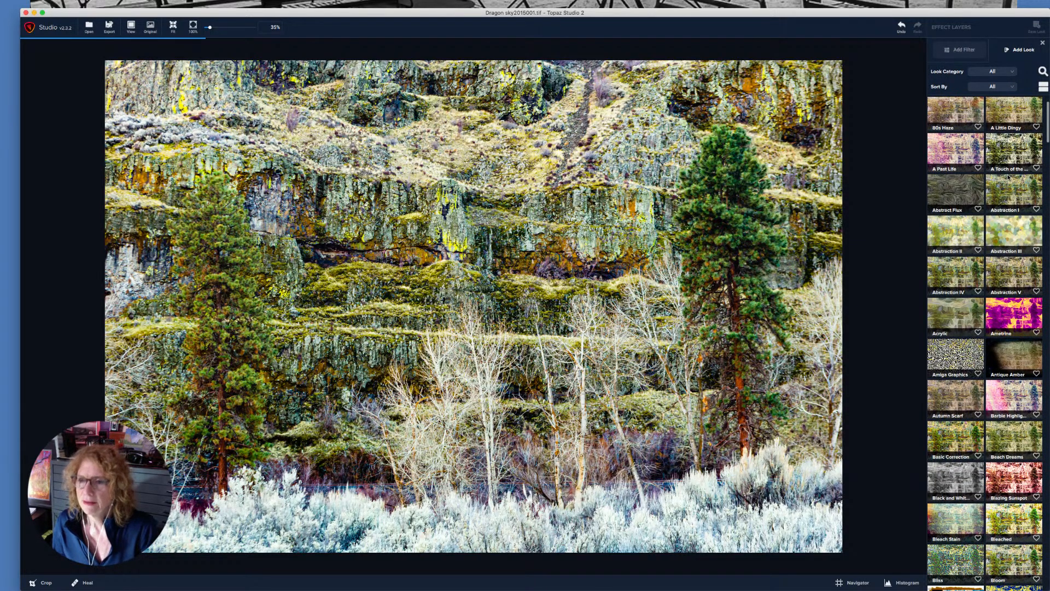
scroll(1008, 176, down, 6)
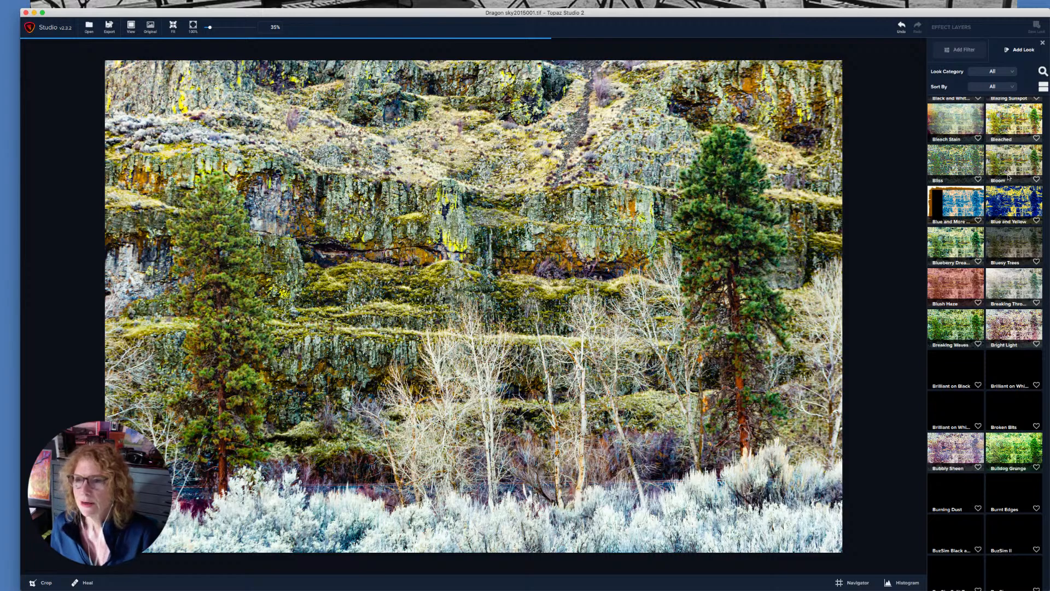
scroll(1009, 177, down, 5)
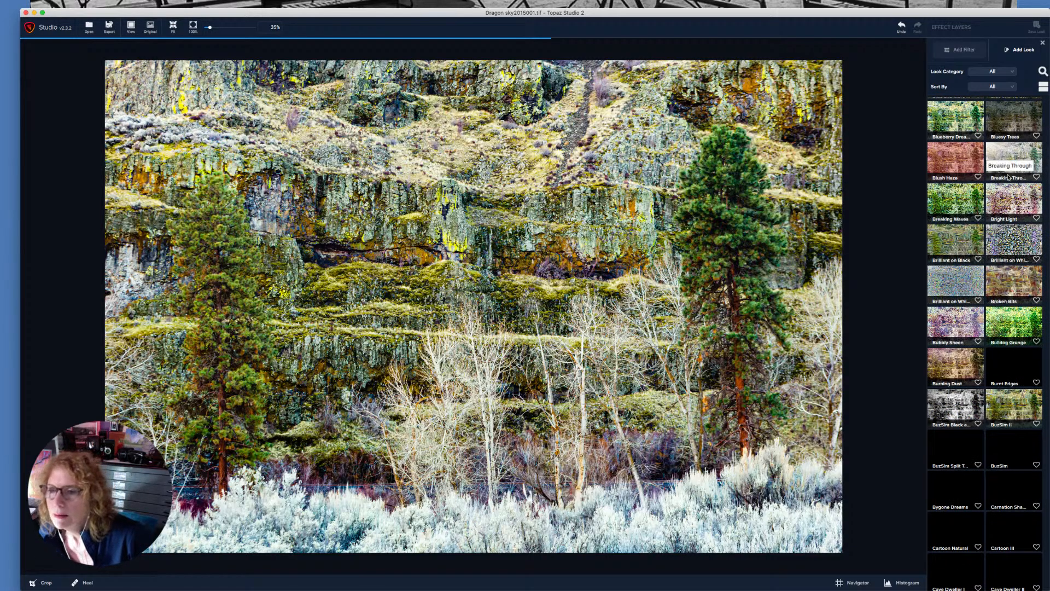
scroll(1009, 177, down, 3)
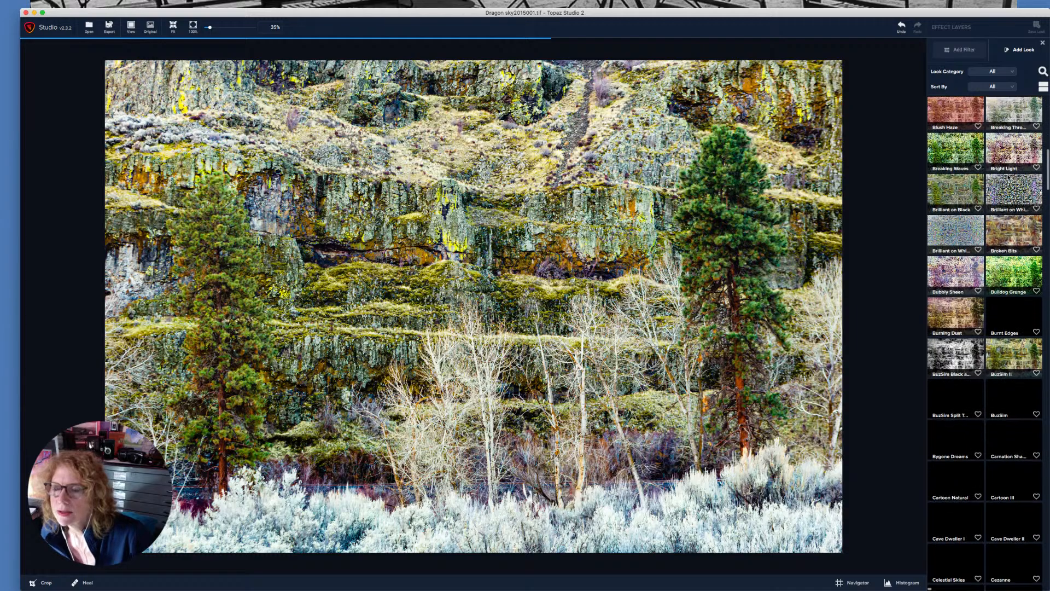
scroll(1009, 177, down, 5)
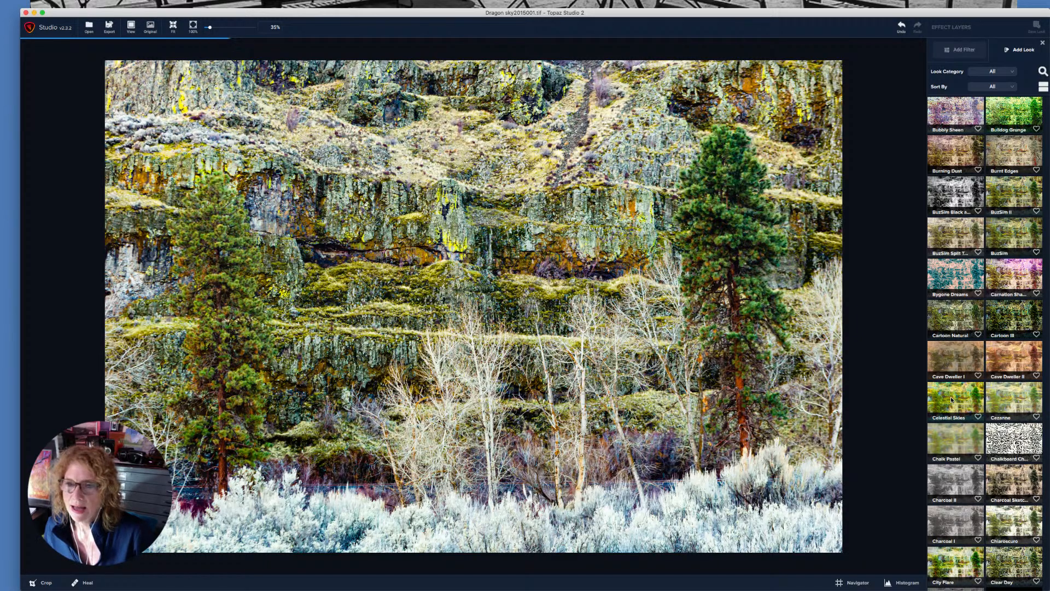
mouse_move(951, 400)
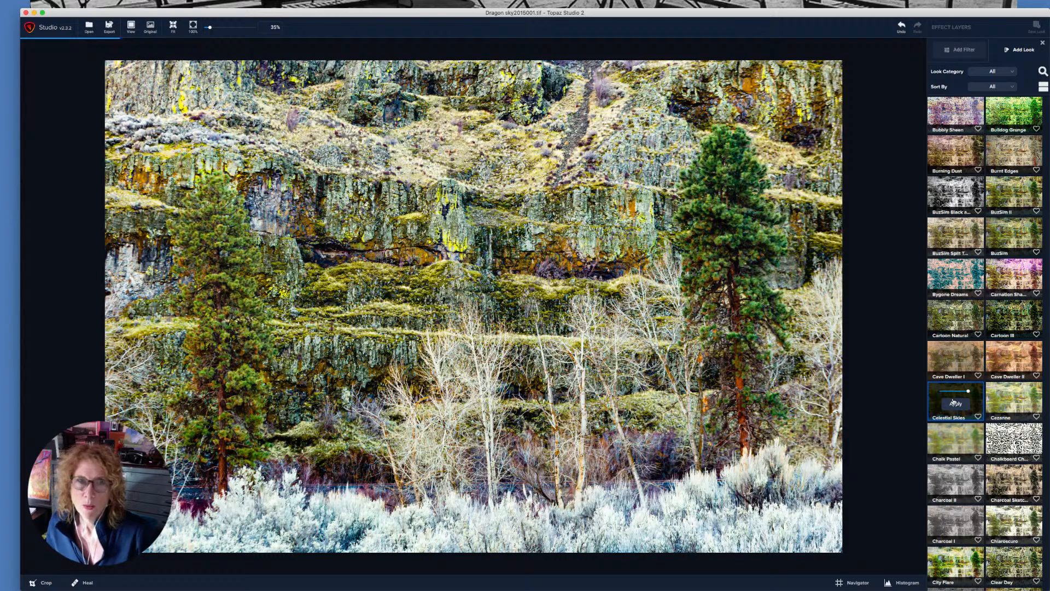
click(953, 402)
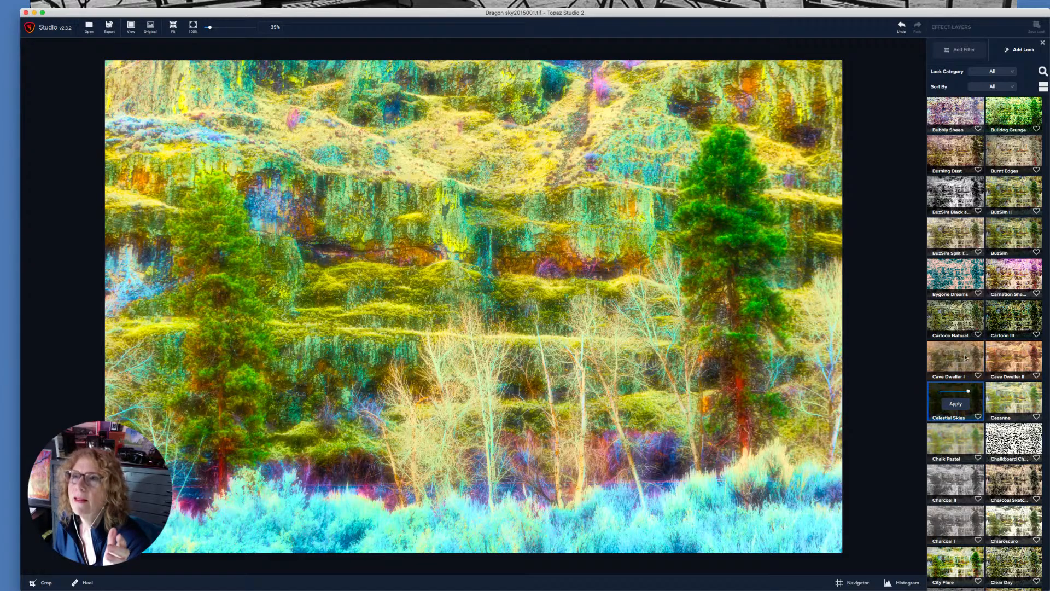
Step: Preview the Ametrine look on the photo and reduce its strength by about a third
scroll(992, 224, up, 5)
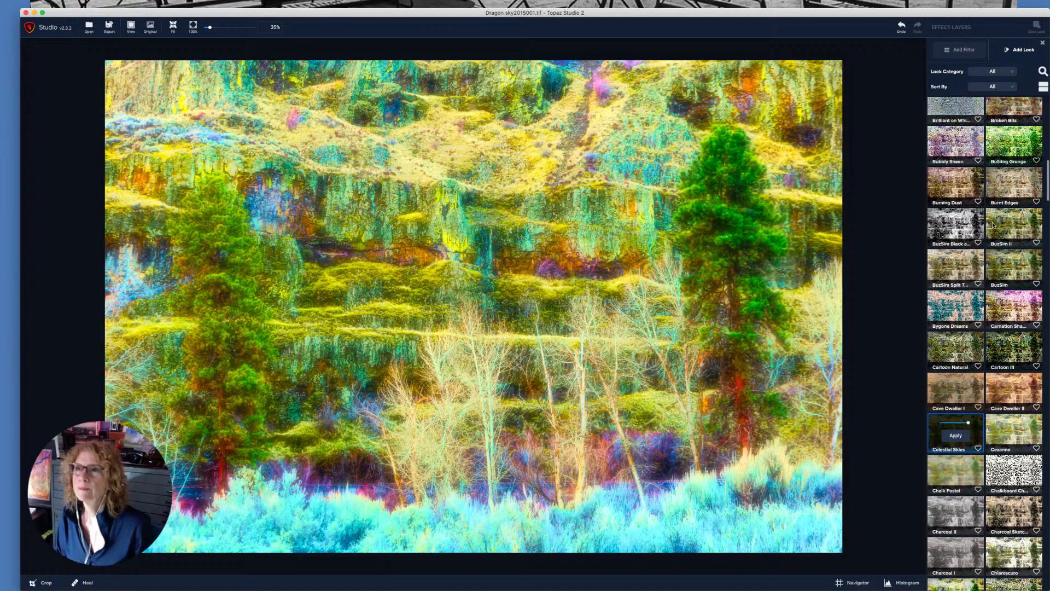
scroll(993, 223, up, 15)
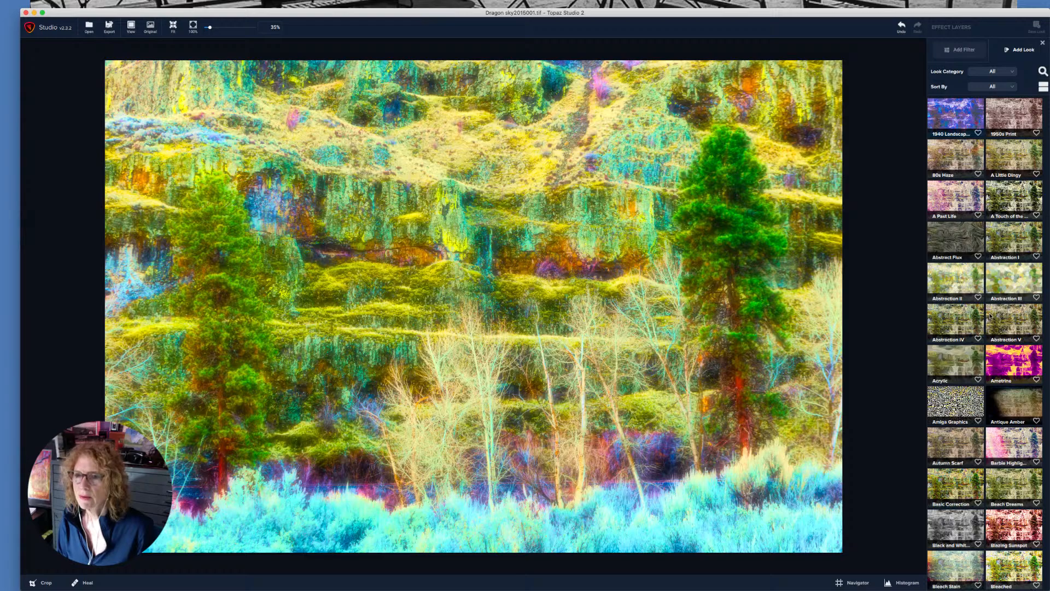
scroll(991, 317, down, 10)
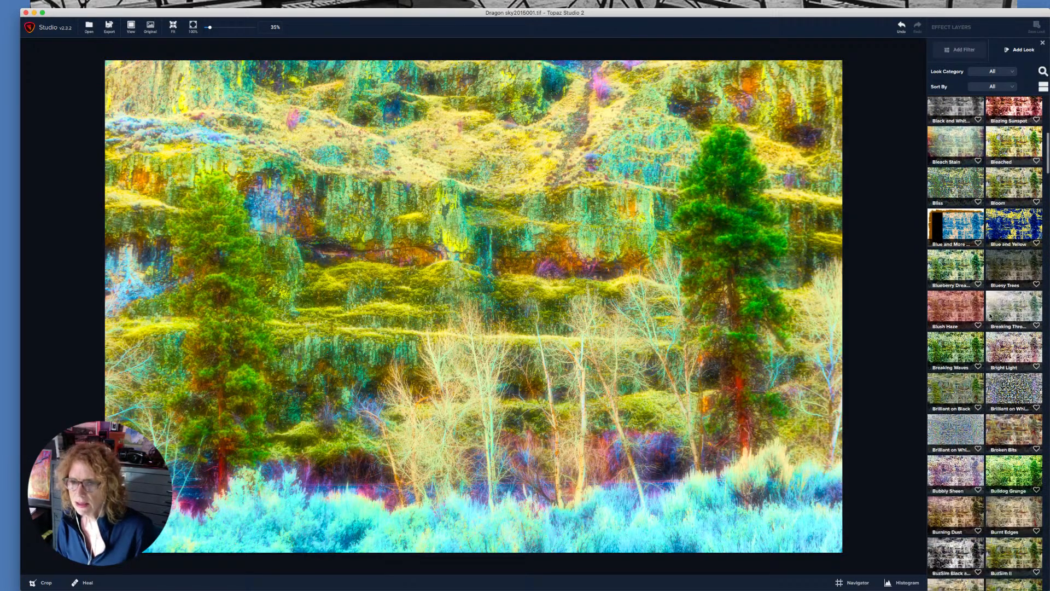
scroll(990, 316, down, 7)
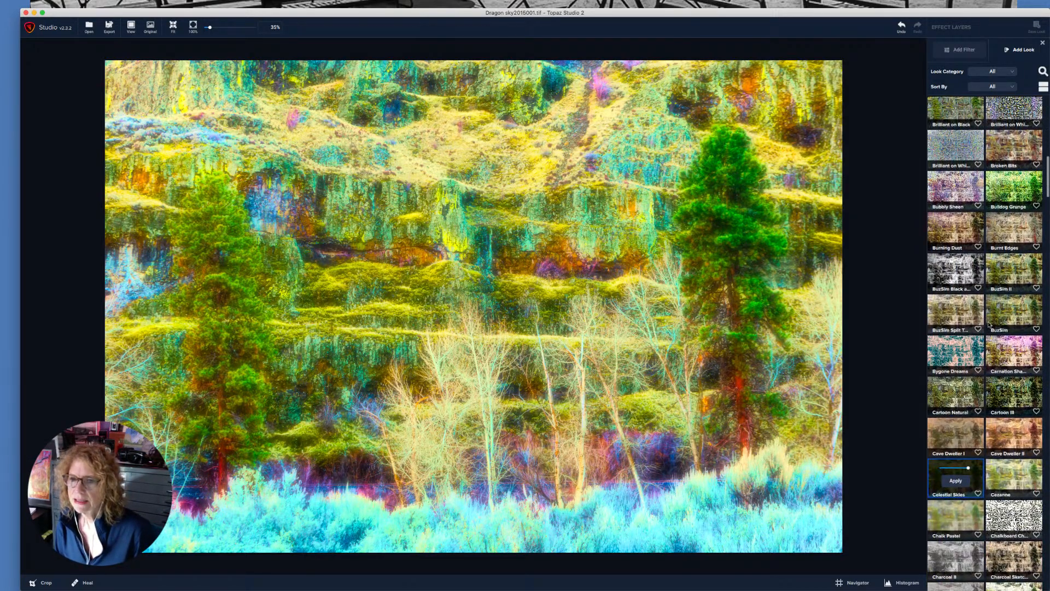
scroll(989, 325, down, 2)
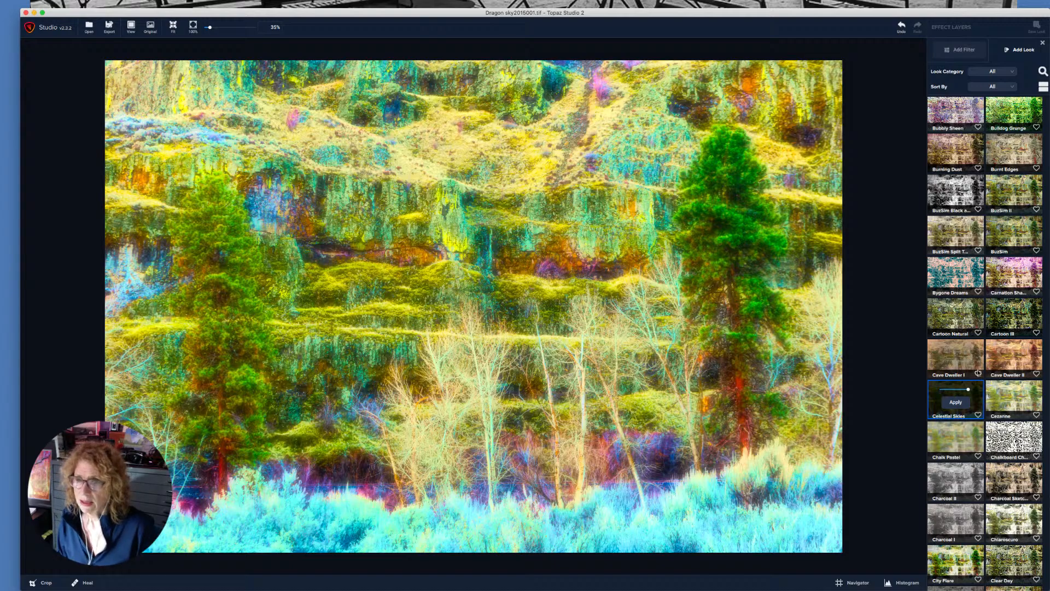
scroll(978, 367, up, 15)
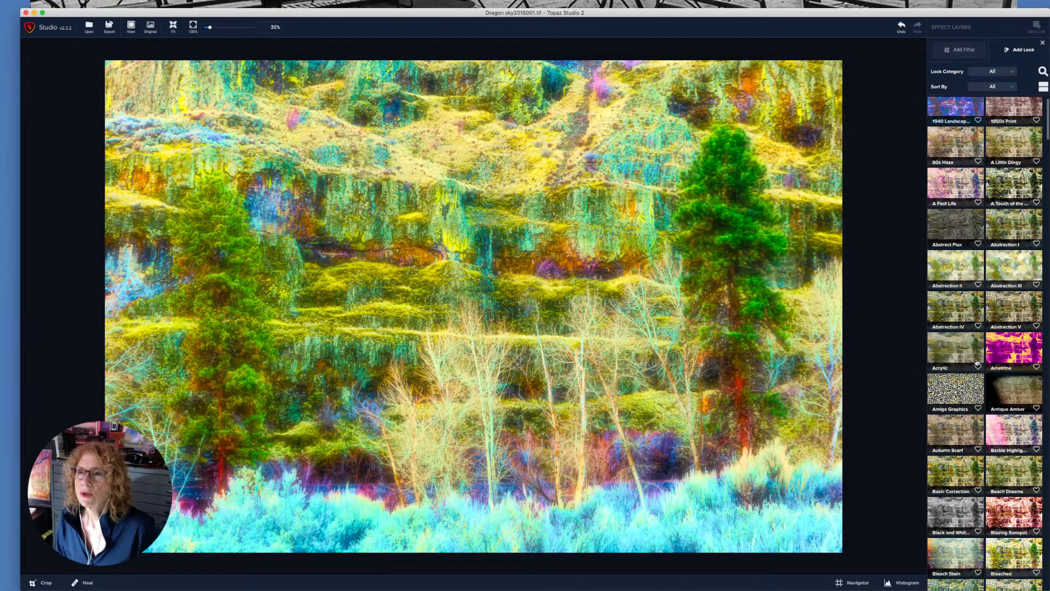
scroll(976, 329, up, 1)
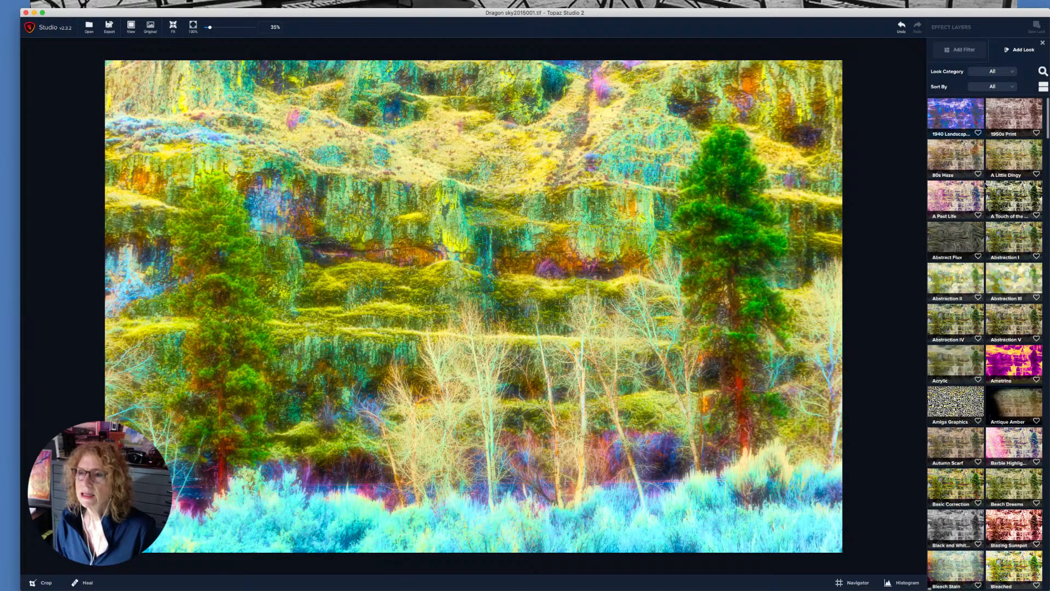
mouse_move(1019, 361)
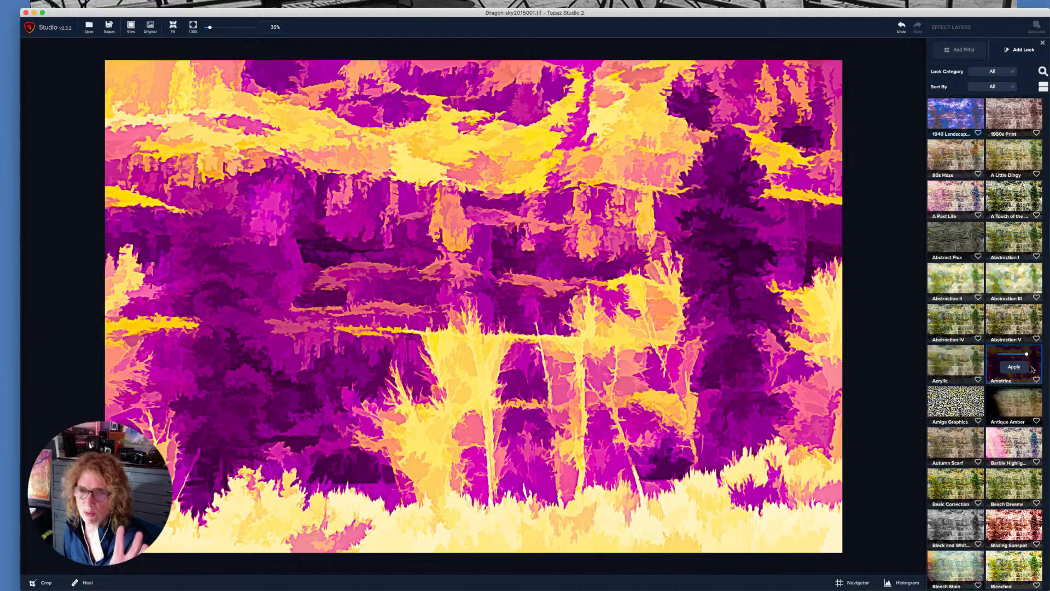
click(1026, 355)
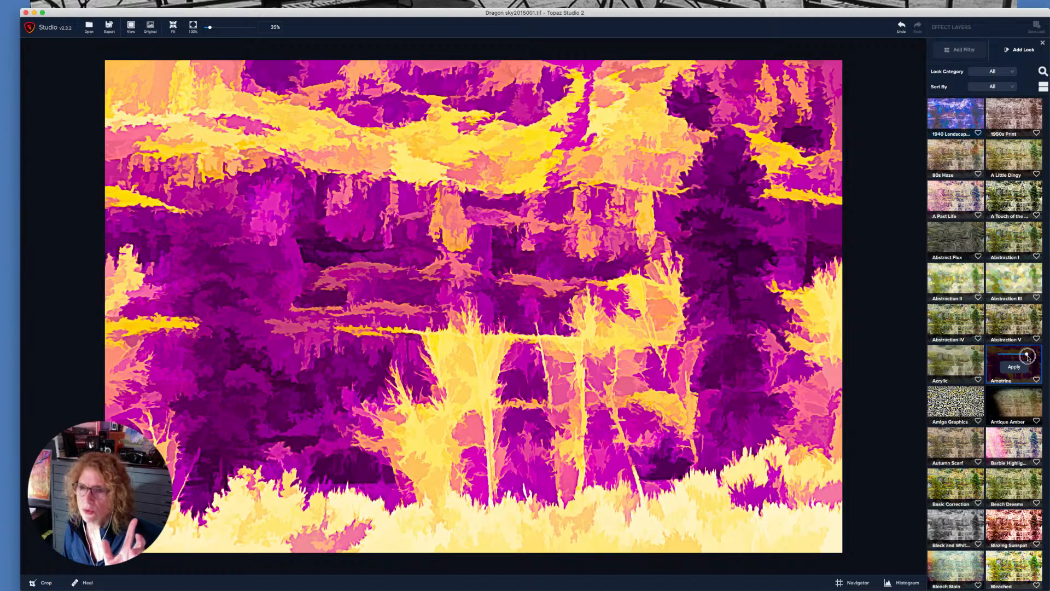
mouse_move(1026, 355)
mouse_down()
mouse_move(1007, 355)
mouse_move(1016, 354)
mouse_up()
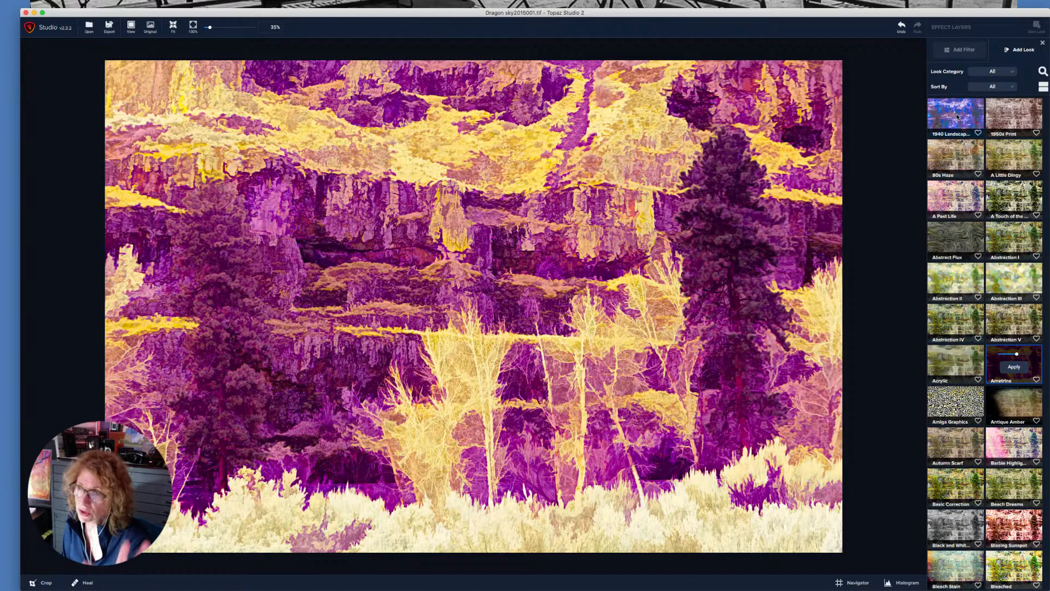
Step: Preview the 1940 Landscape look on the photo and reduce its strength slightly
mouse_move(957, 116)
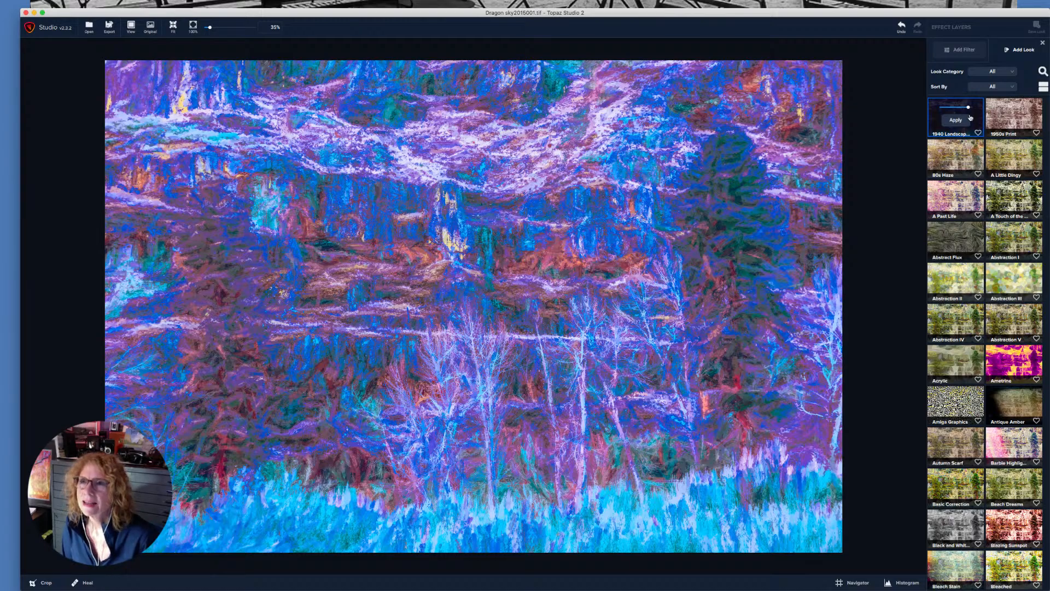
drag(969, 109, 964, 110)
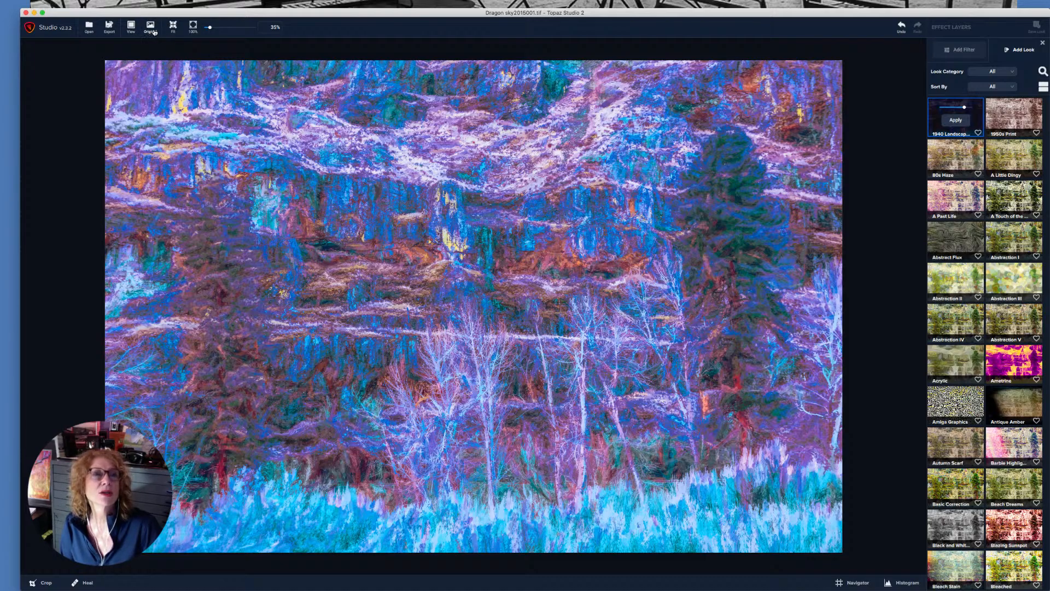
Step: Compare the styled photo with the original in the split and side-by-side views, and return to Single View
click(131, 27)
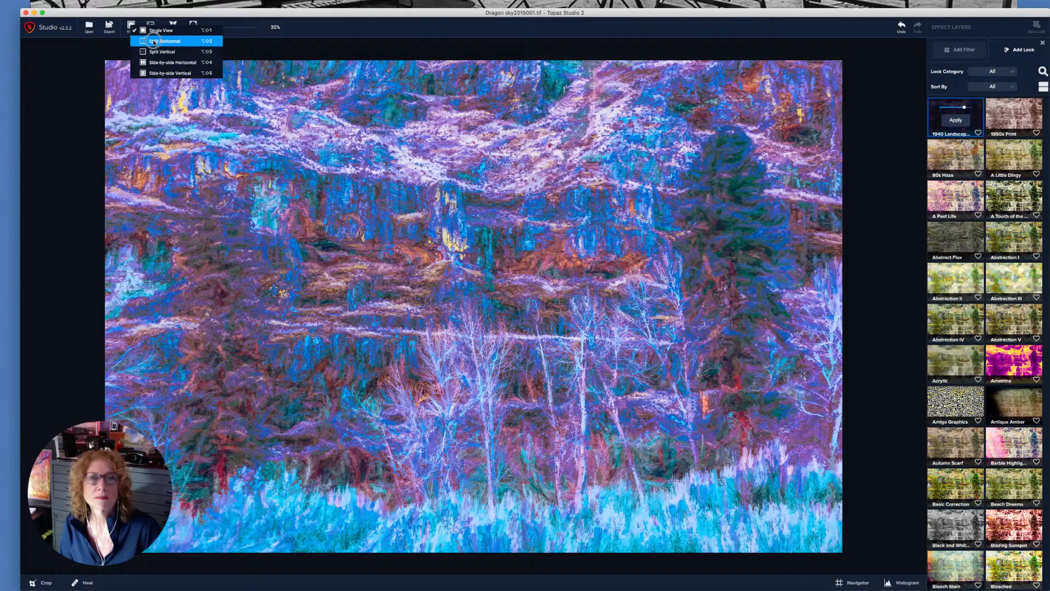
click(154, 42)
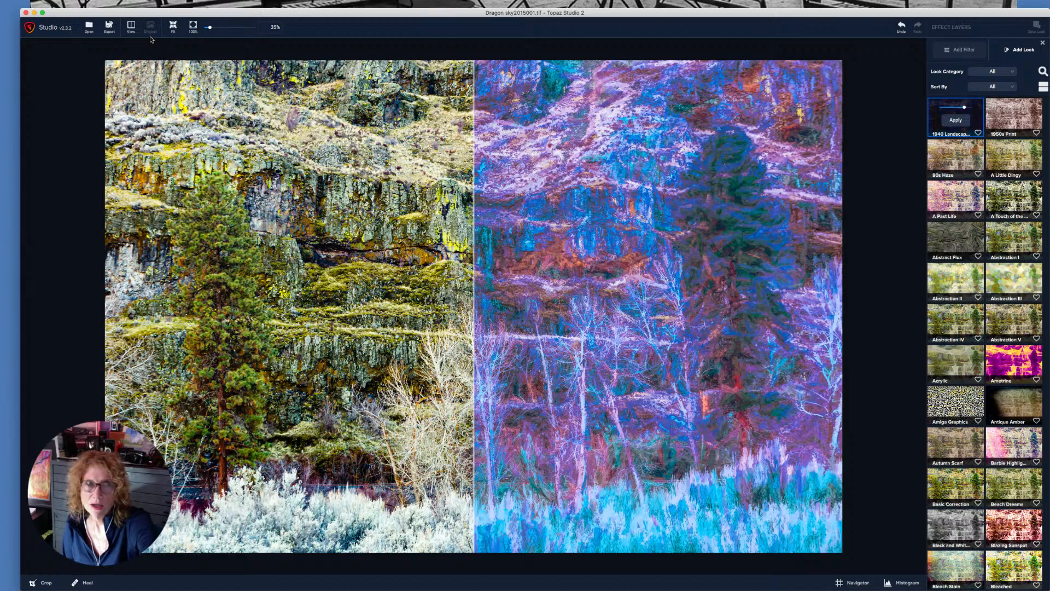
click(131, 27)
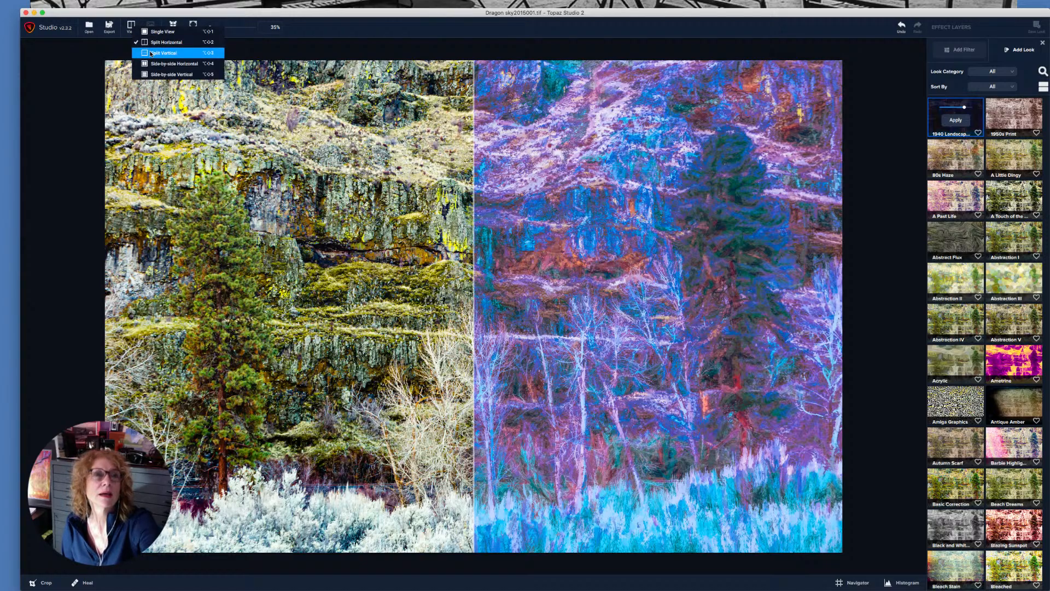
click(164, 74)
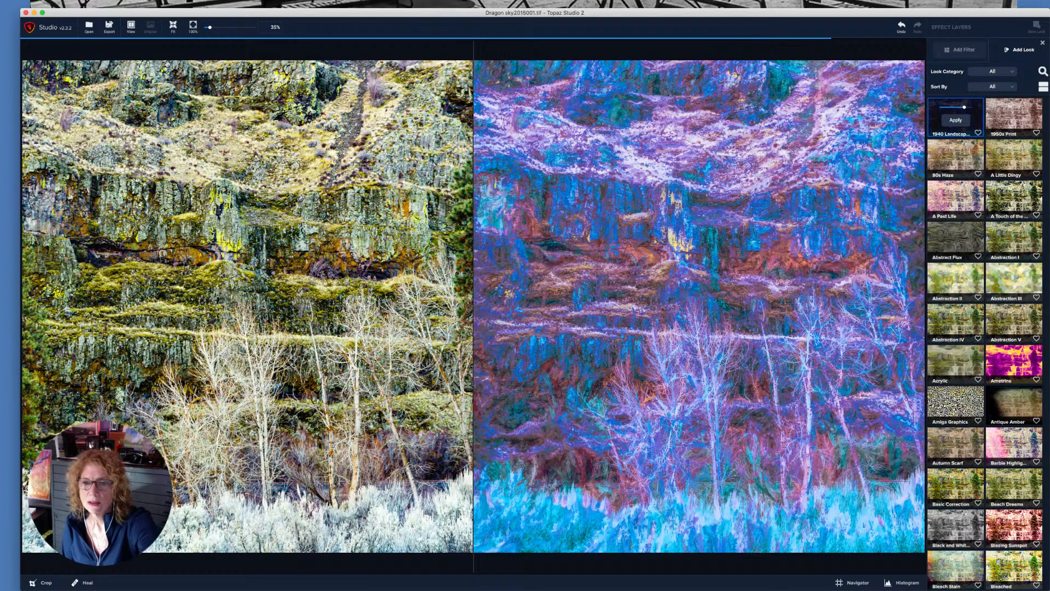
click(131, 26)
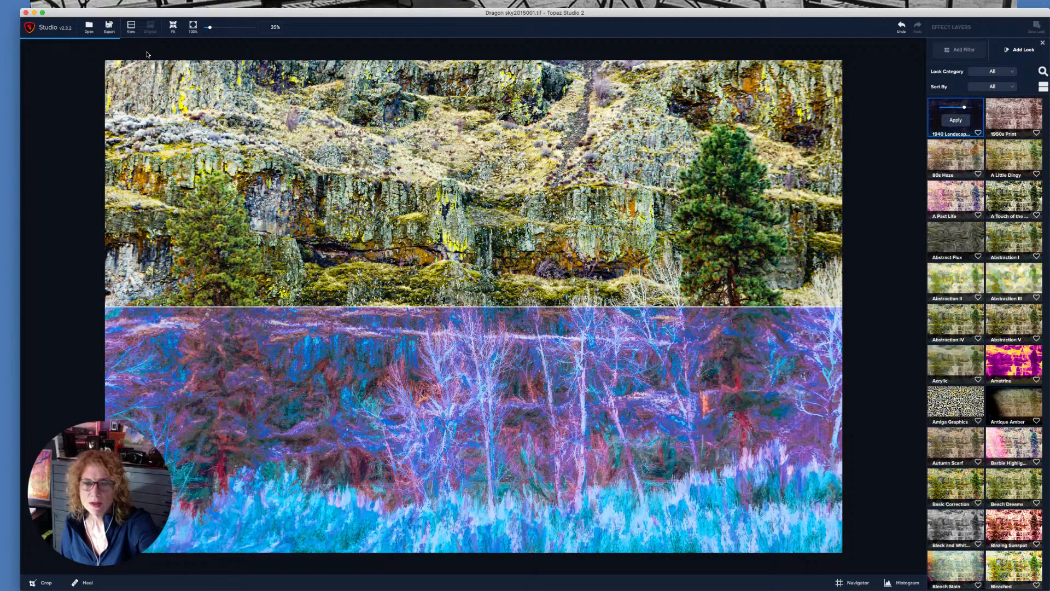
click(131, 26)
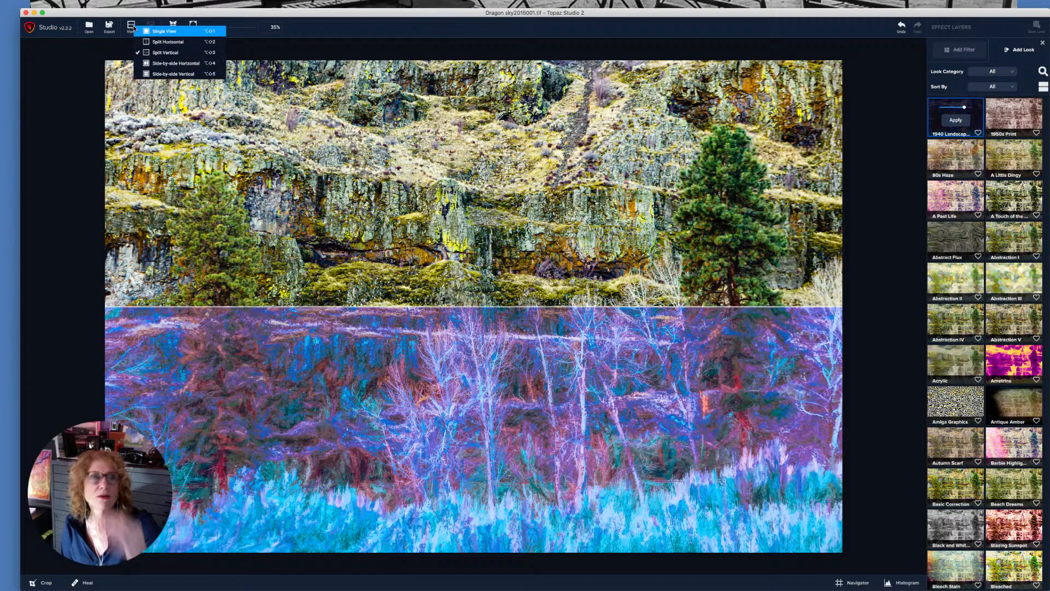
click(157, 73)
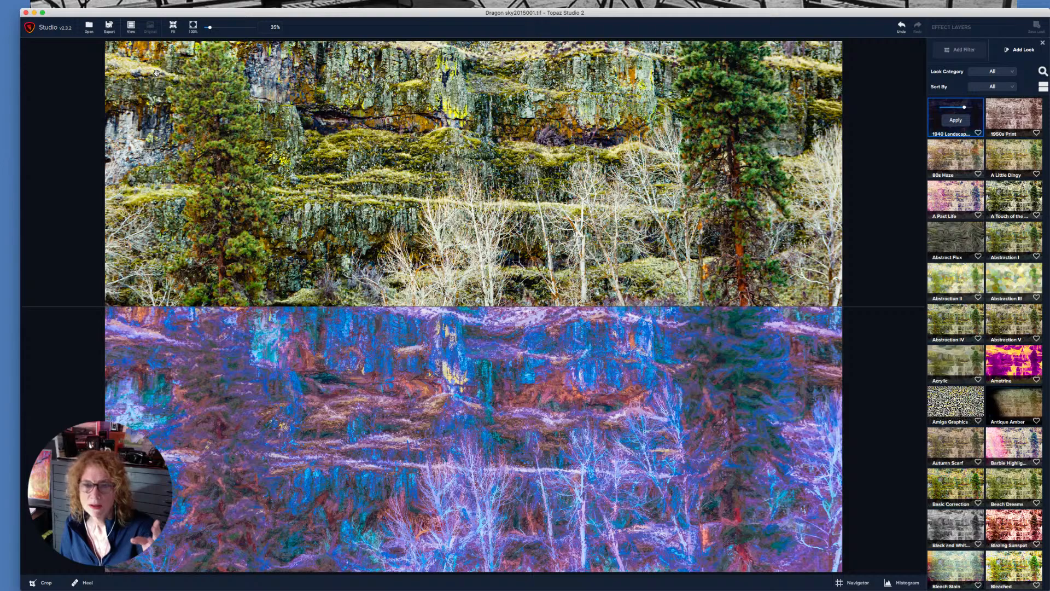
click(131, 27)
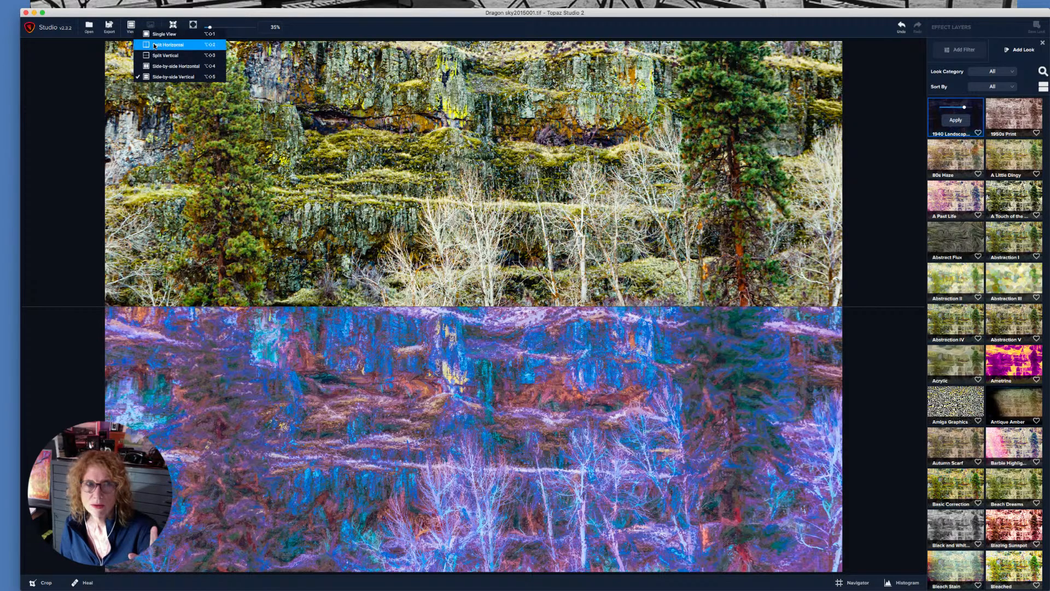
click(153, 35)
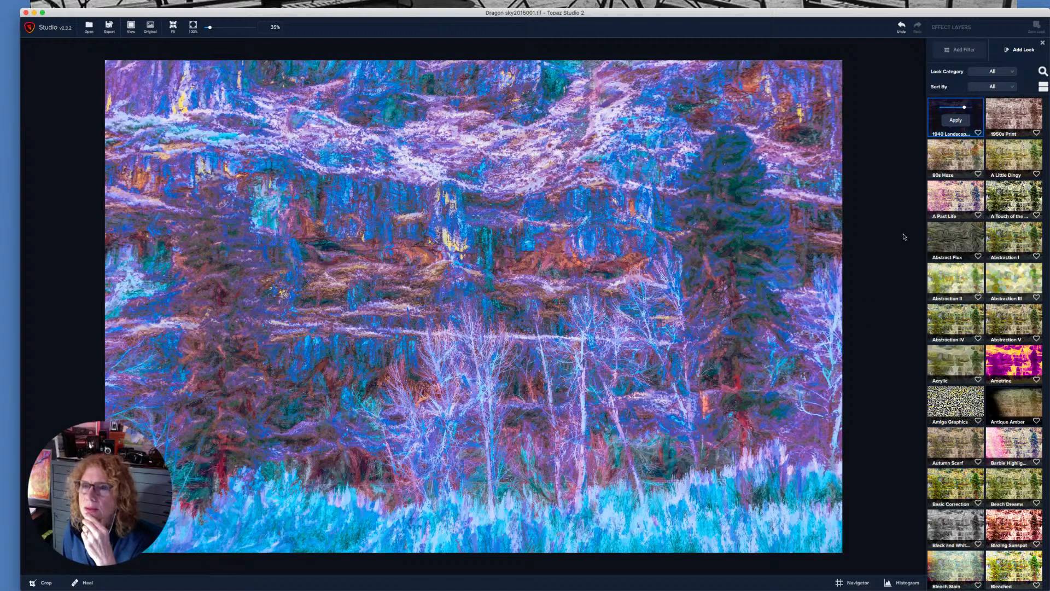
Step: Reduce the 1940 Landscape look's strength slightly further and apply the look to the photo
drag(963, 108, 962, 109)
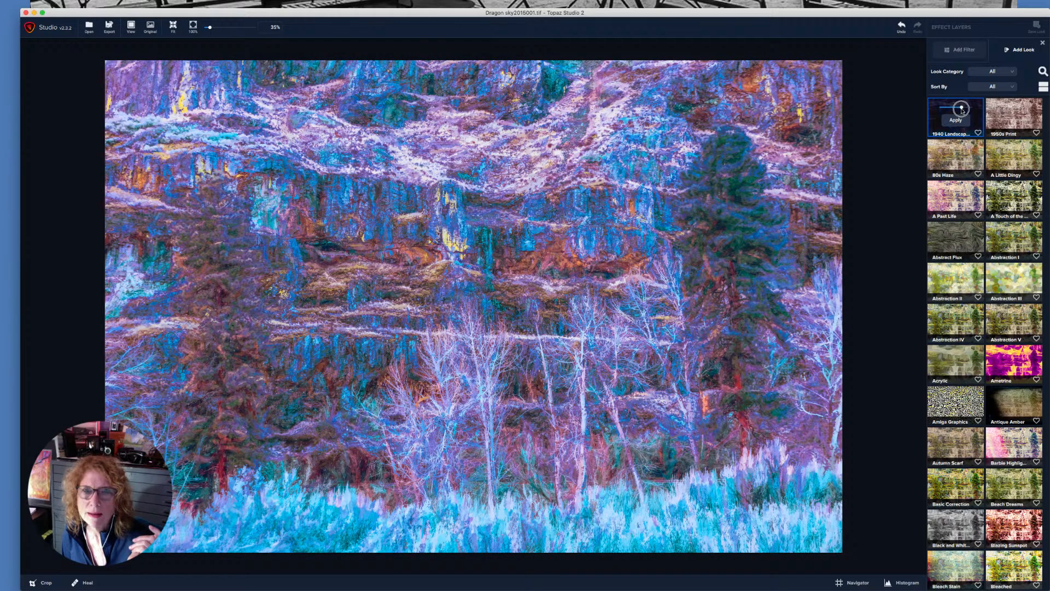
drag(961, 109, 962, 109)
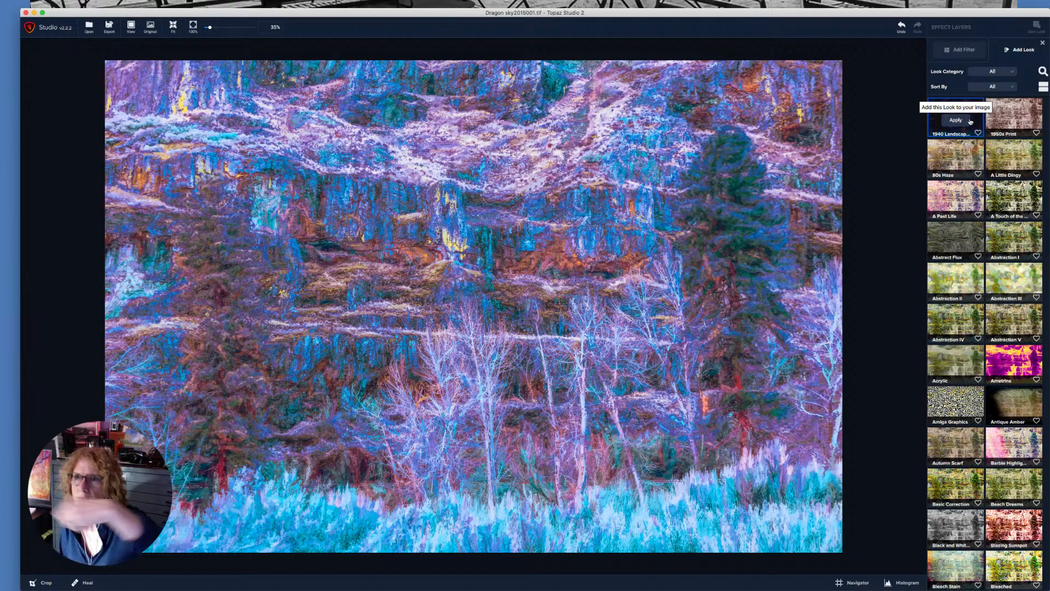
click(956, 120)
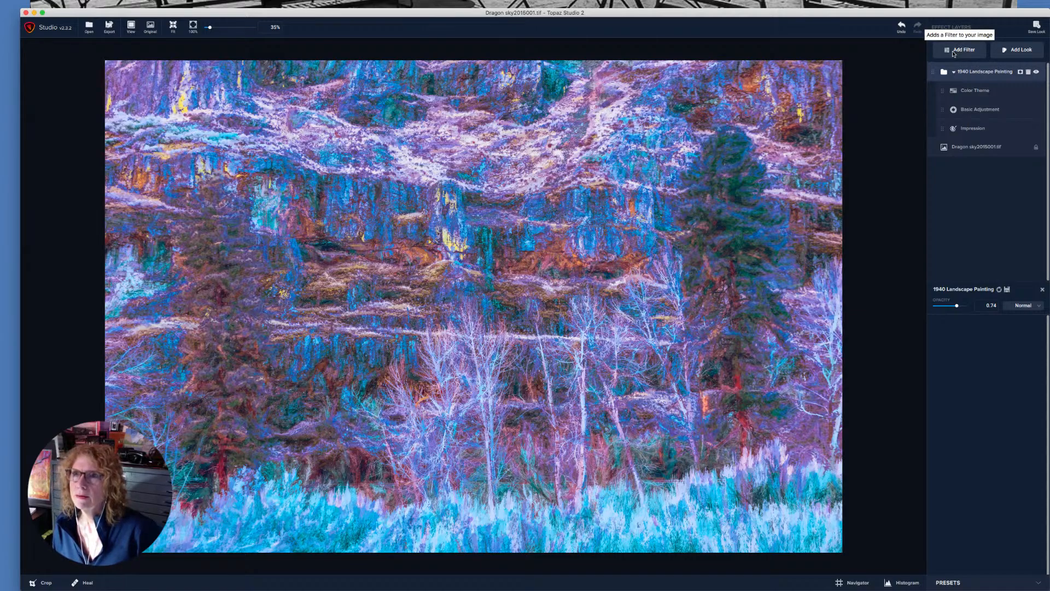
Step: Search the library of looks for "okeefe" and again with the spelling "O'Keefe"
click(1020, 51)
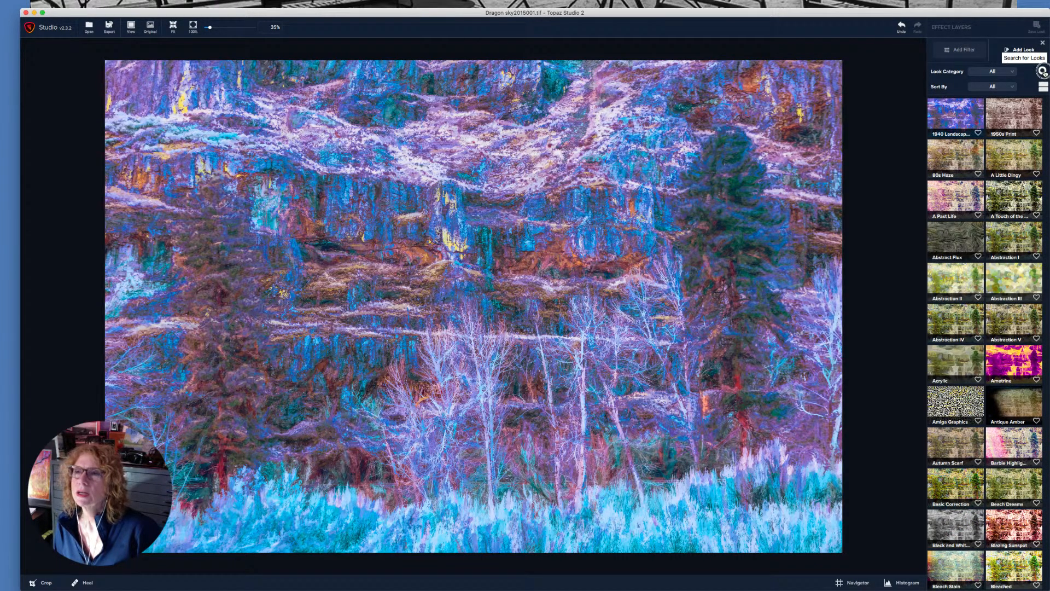
click(1043, 71)
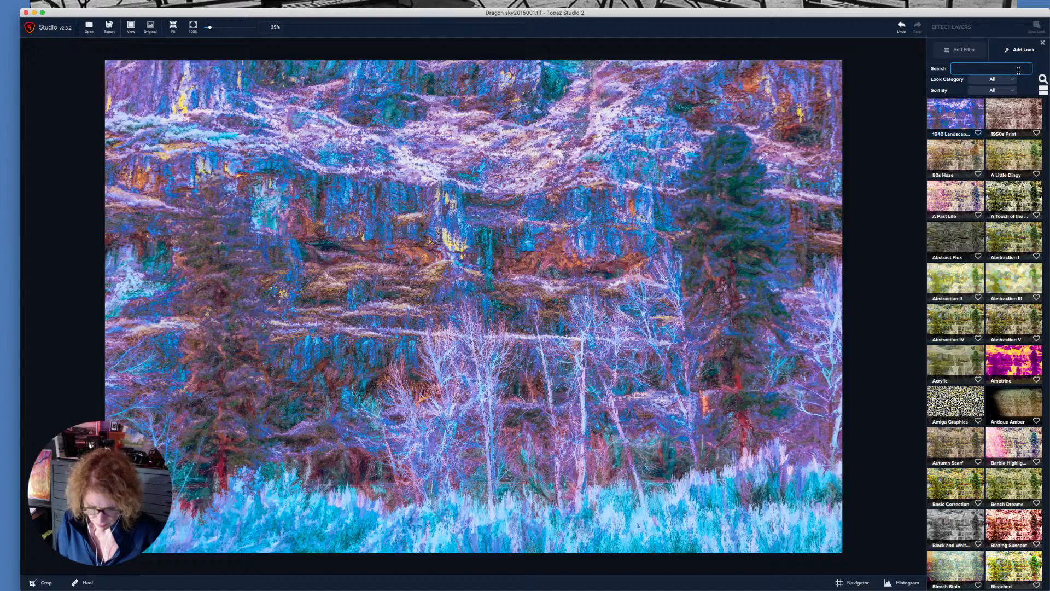
text(okeef)
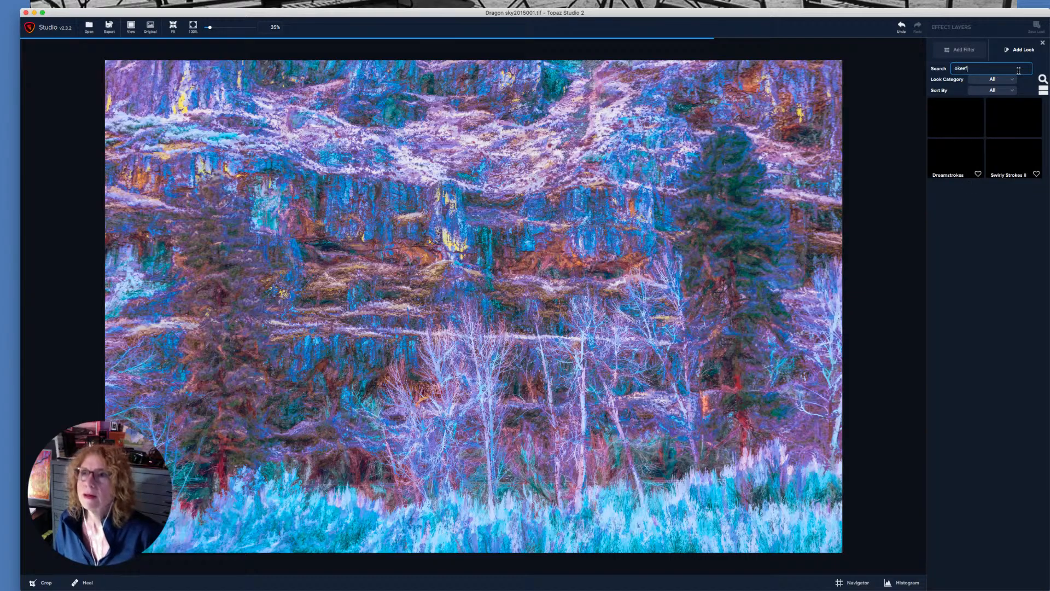
text(e)
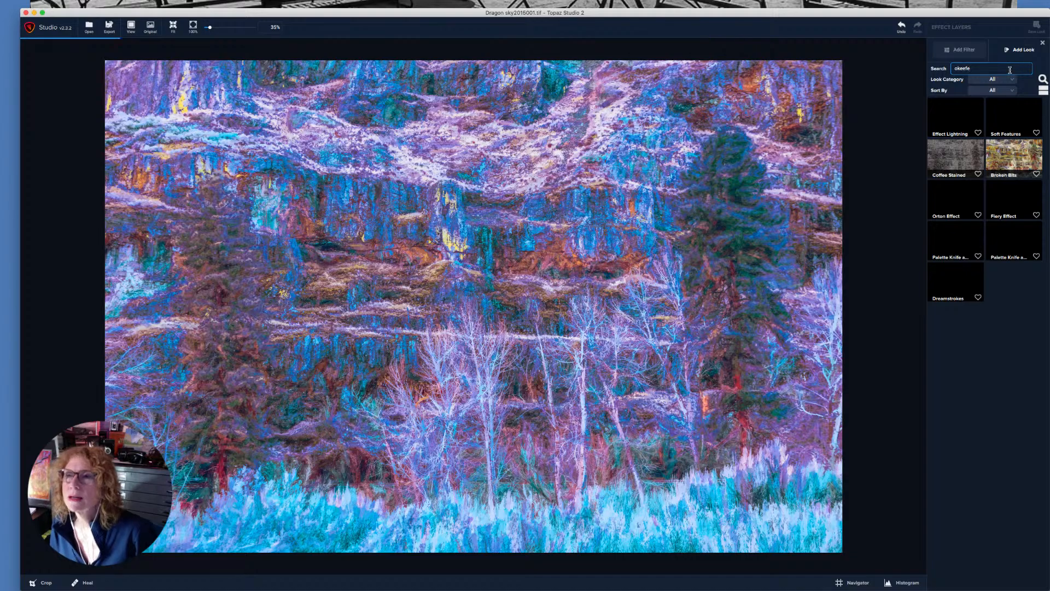
double_click(954, 69)
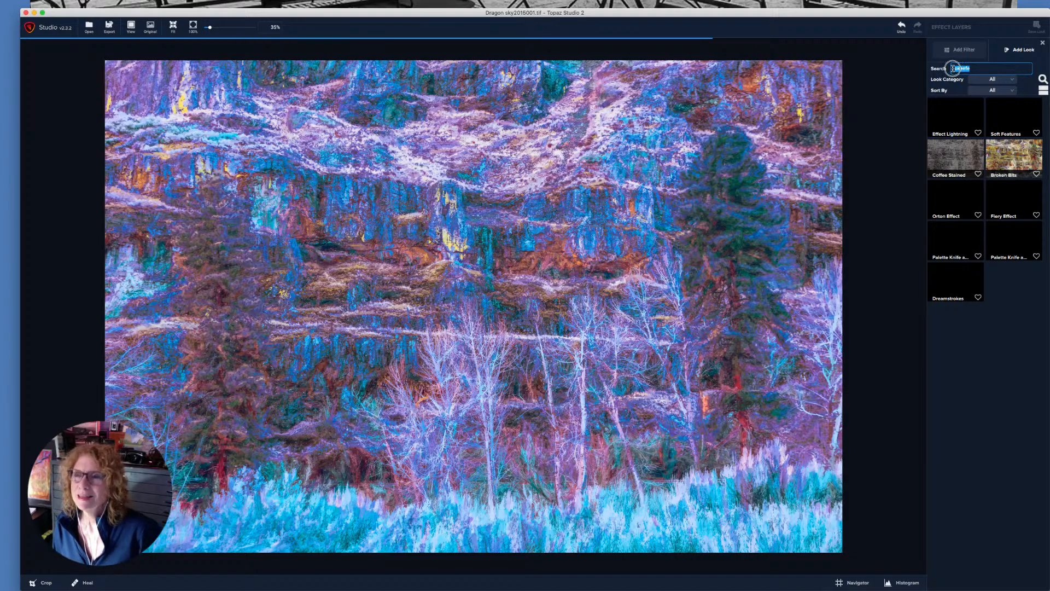
text(o)
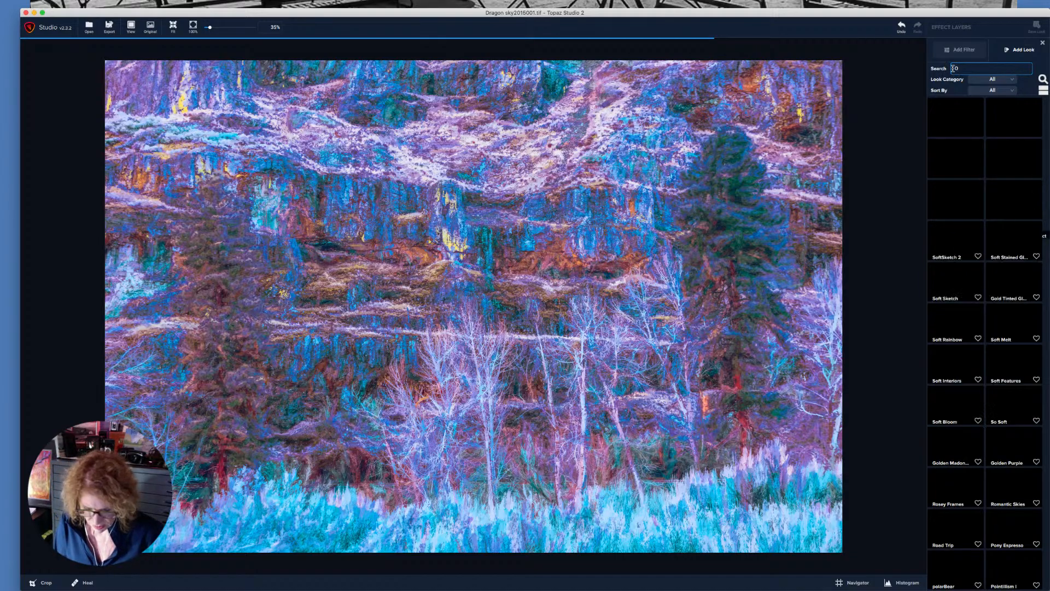
text('Ke)
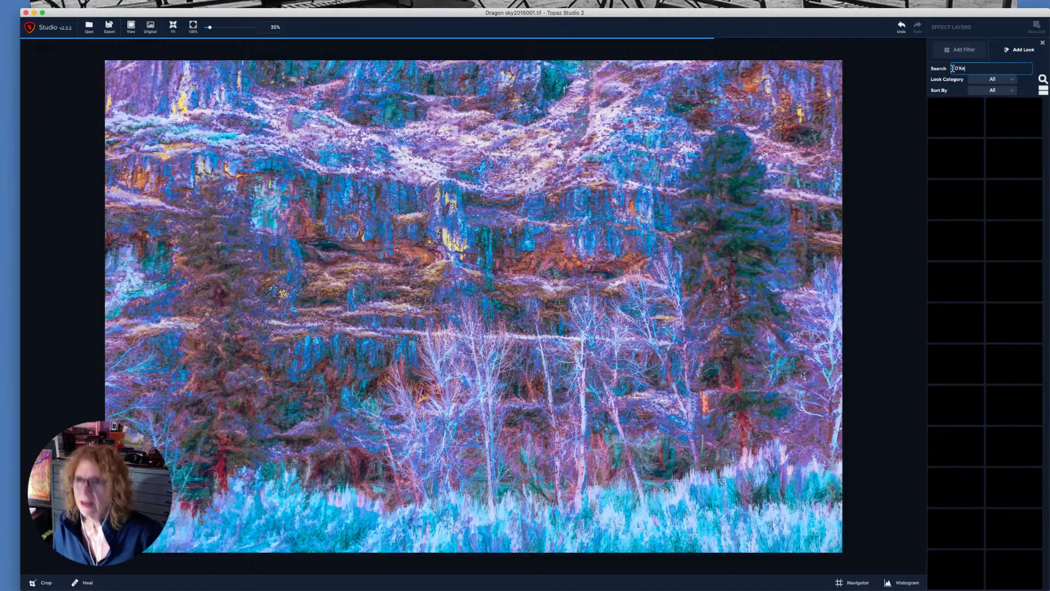
text(efe)
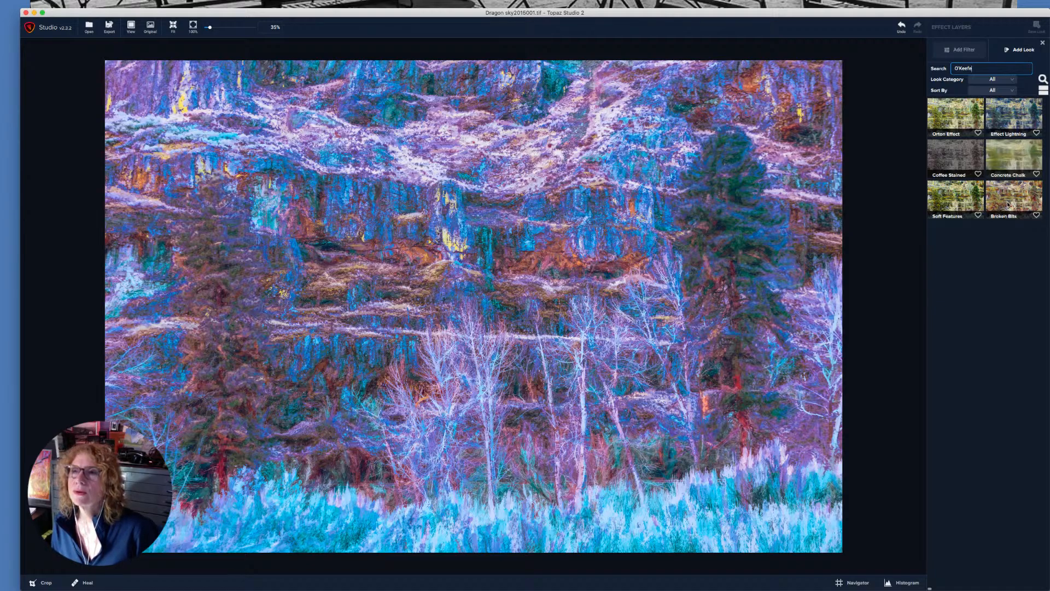
Step: Try the Broken Bits look on the photo at about two-thirds strength and leave the looks library without applying it
click(1007, 204)
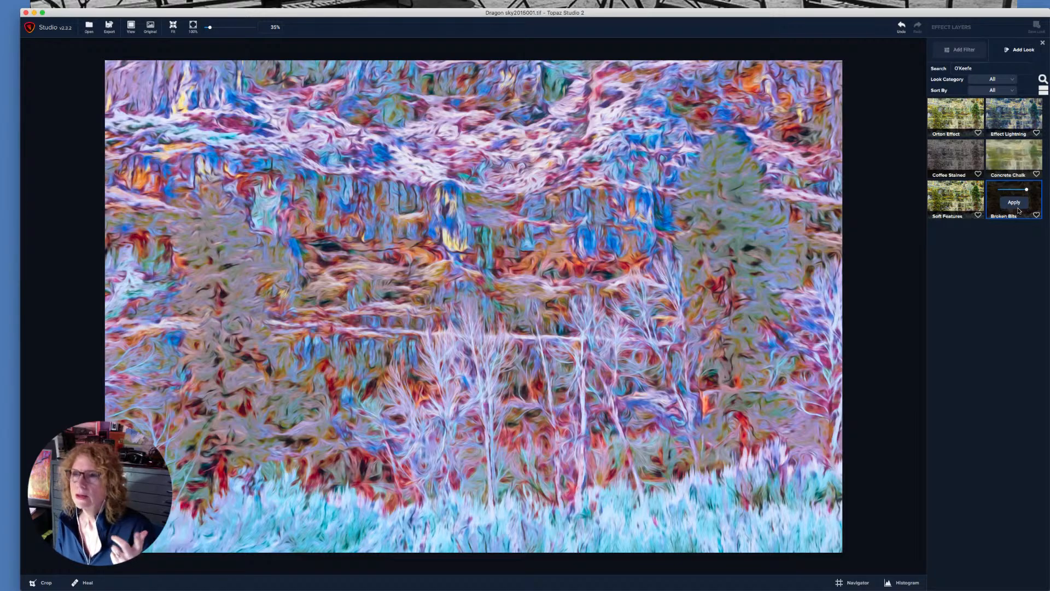
drag(1026, 190, 1016, 193)
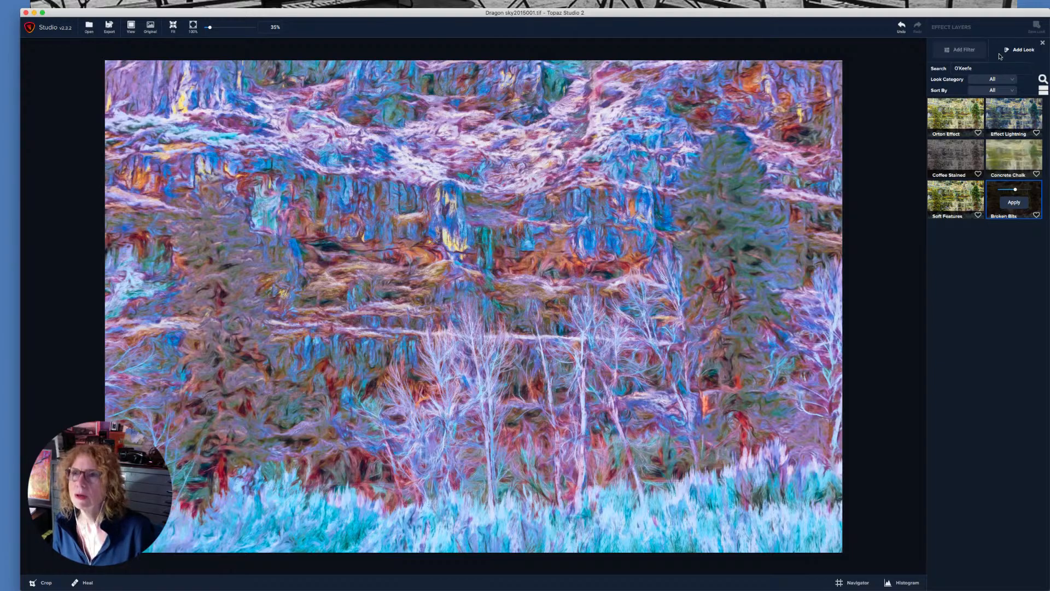
click(1015, 51)
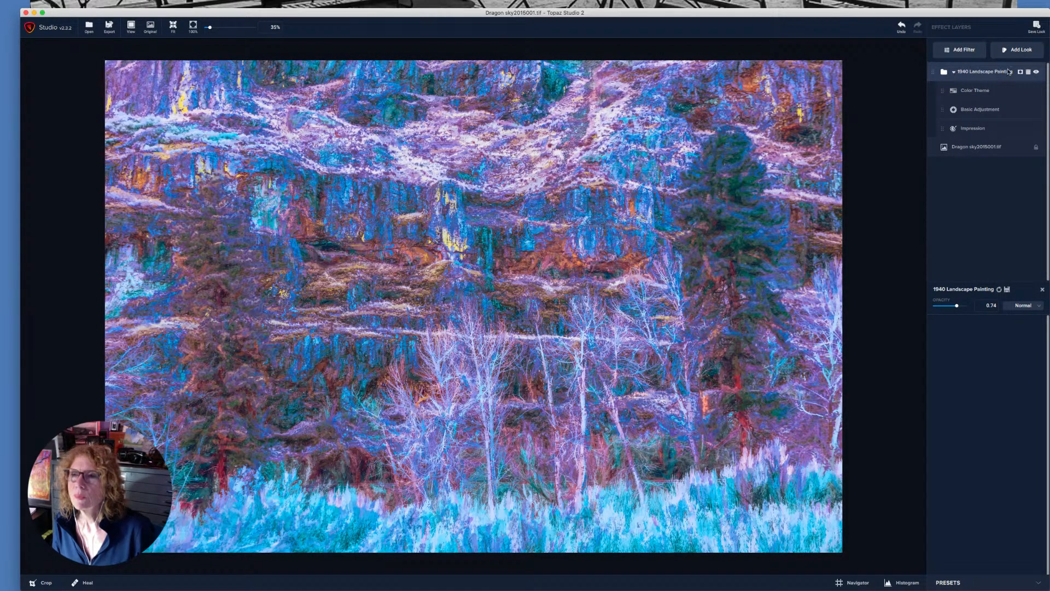
Step: Preview the available blend modes on the 1940 Landscape Painting layer, keeping Normal
click(1038, 308)
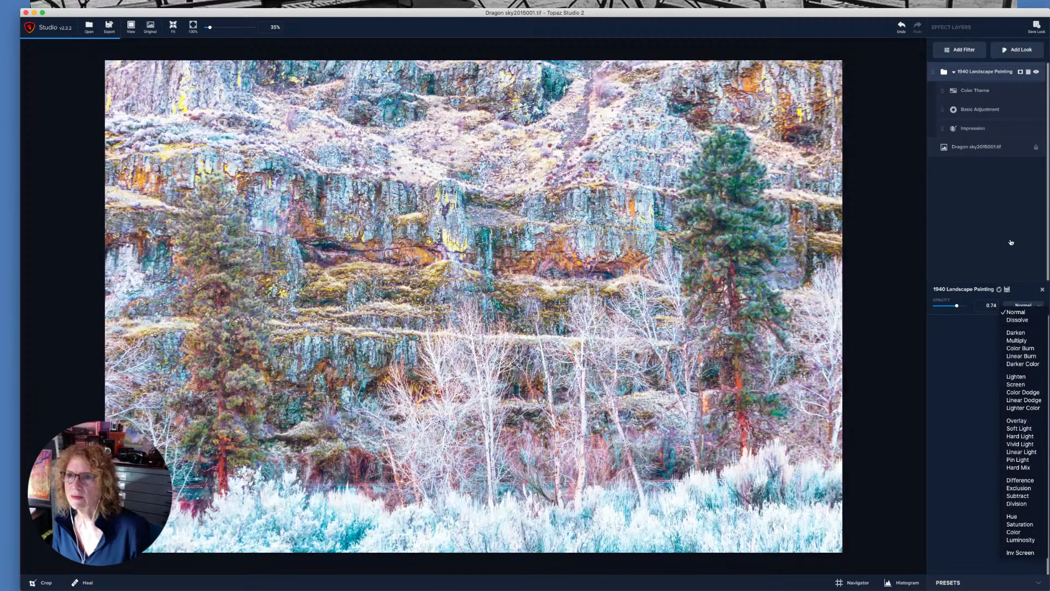
click(1003, 213)
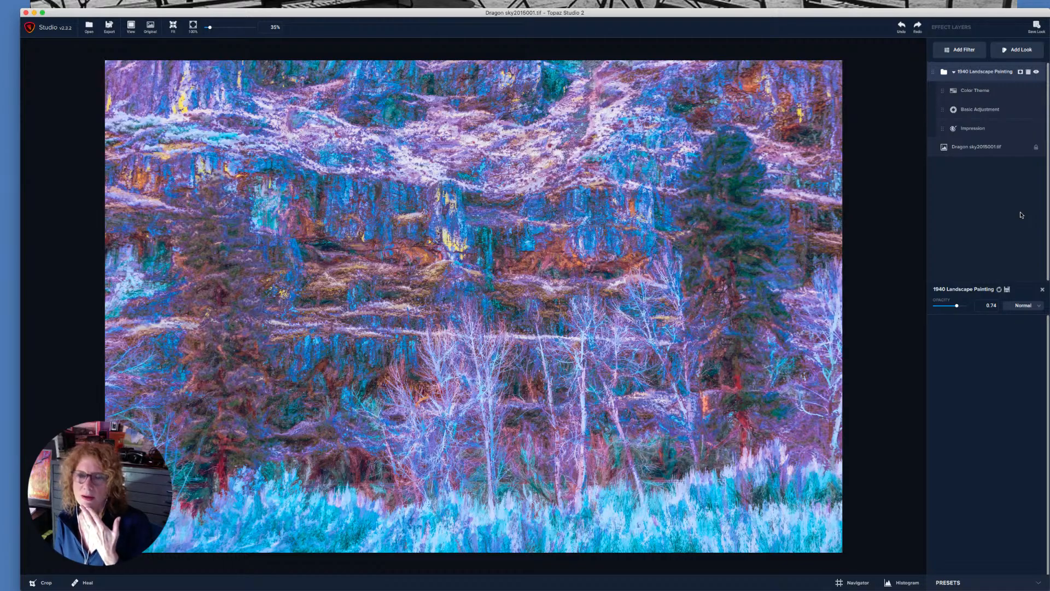
Step: Try a Motion Blurs filter with a zoom intensity of 0.05 on the photo and delete its layer
click(962, 52)
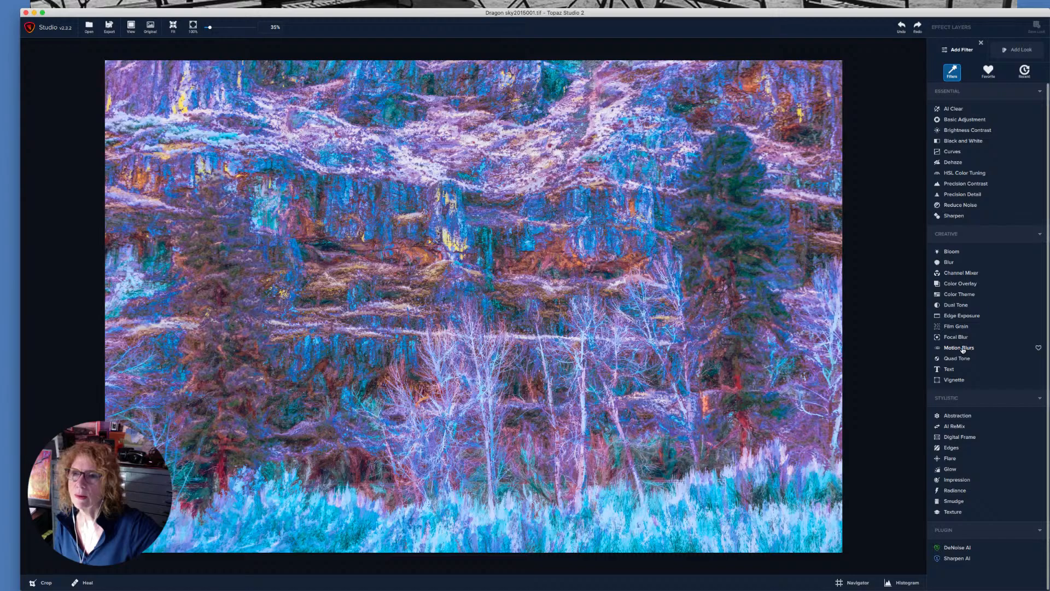
click(961, 348)
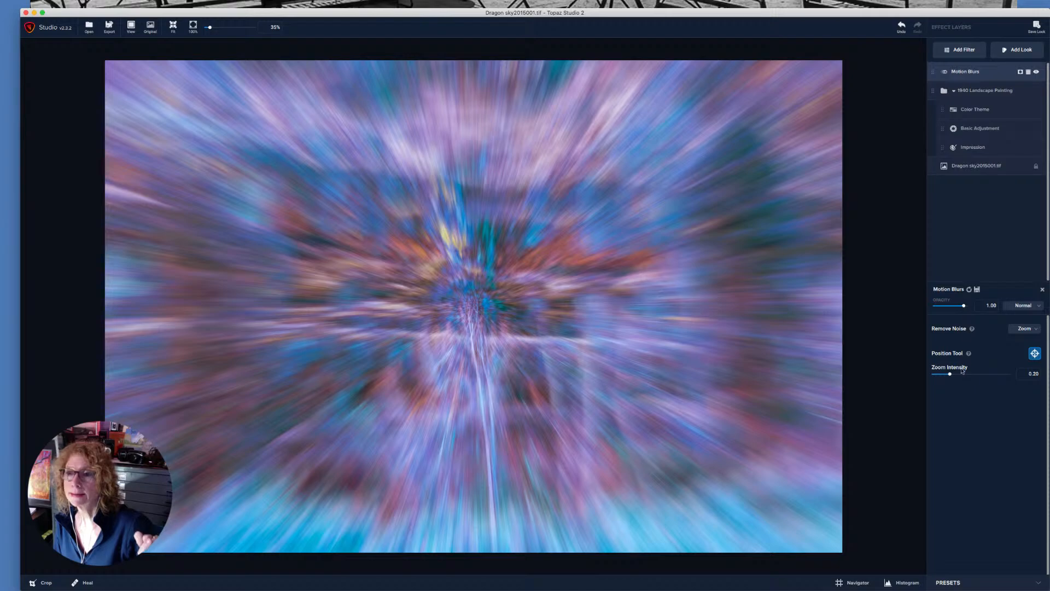
drag(950, 375, 939, 375)
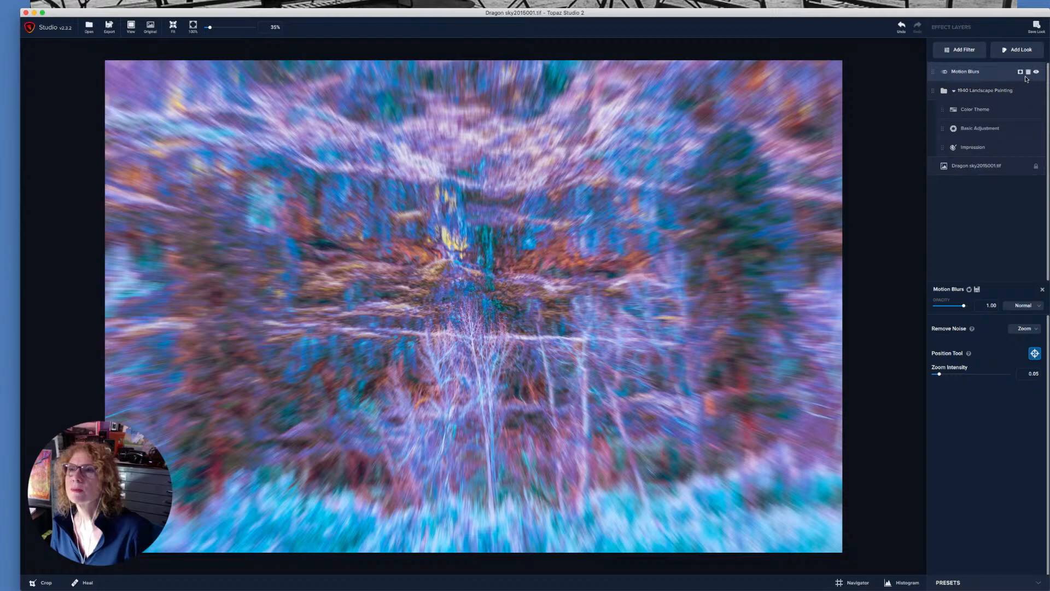
key(super+z)
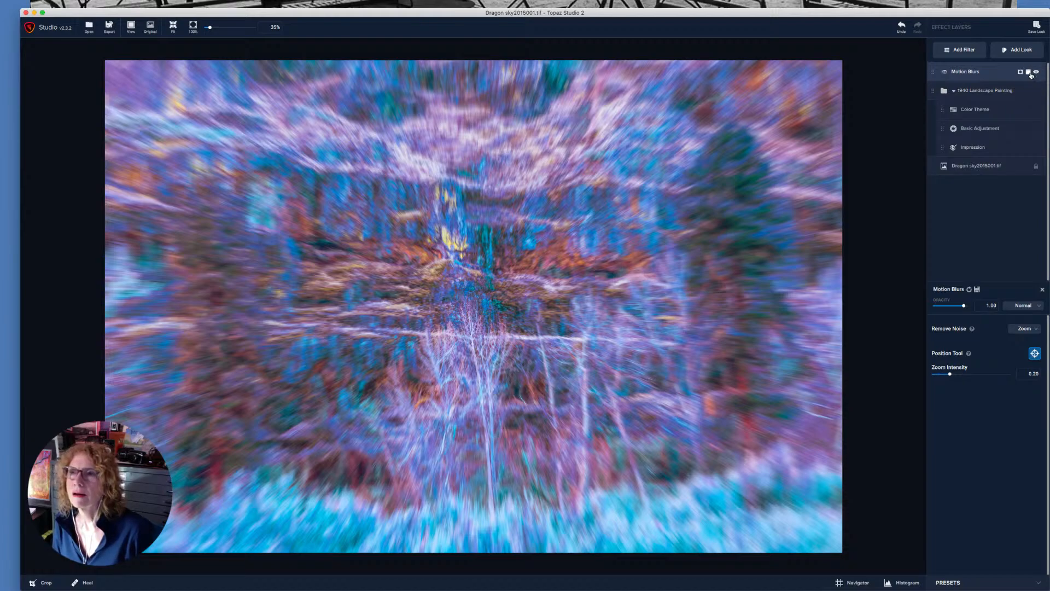
click(1029, 73)
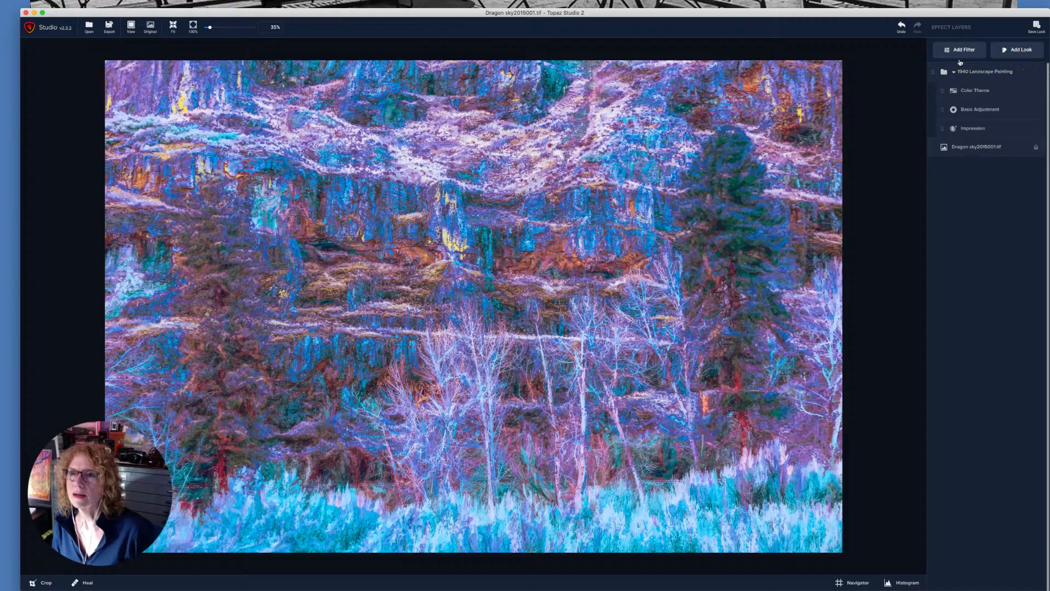
Step: Add an Impression filter above the 1940 Landscape Painting look and choose the type10 brush stroke
click(962, 54)
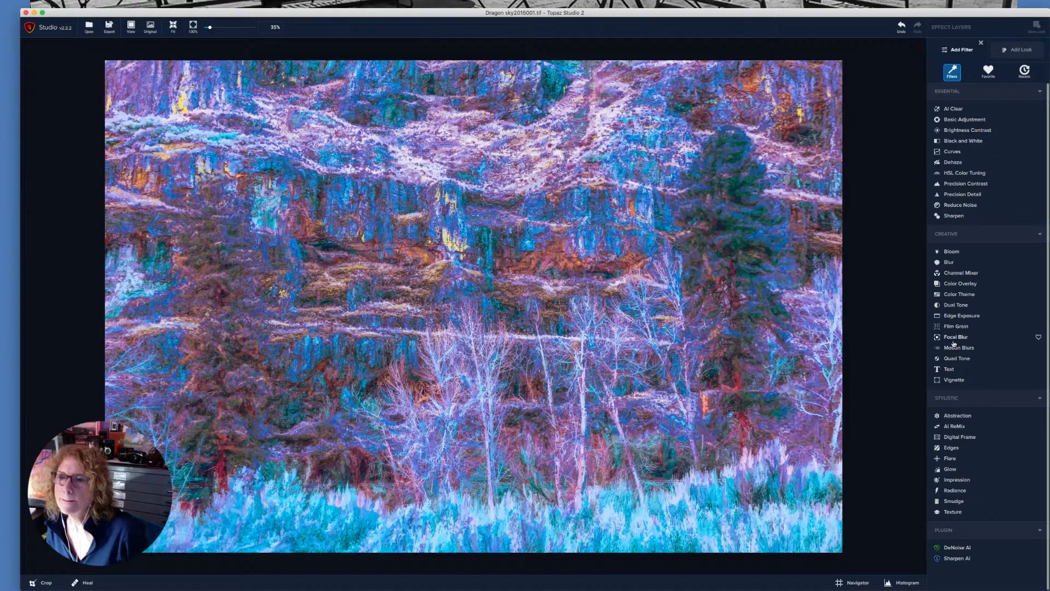
click(967, 480)
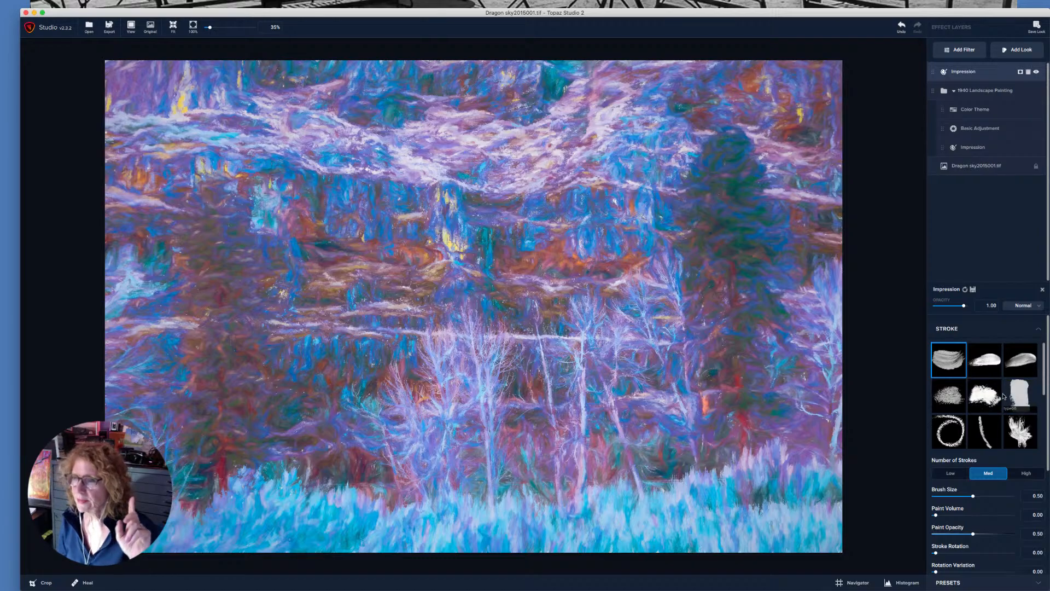
scroll(993, 392, down, 5)
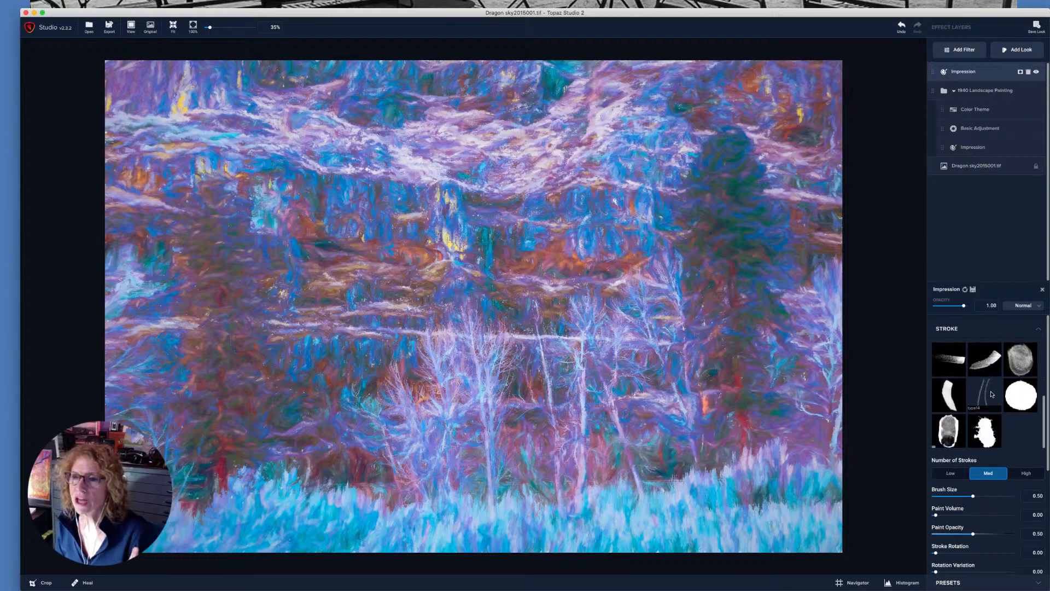
scroll(992, 394, up, 2)
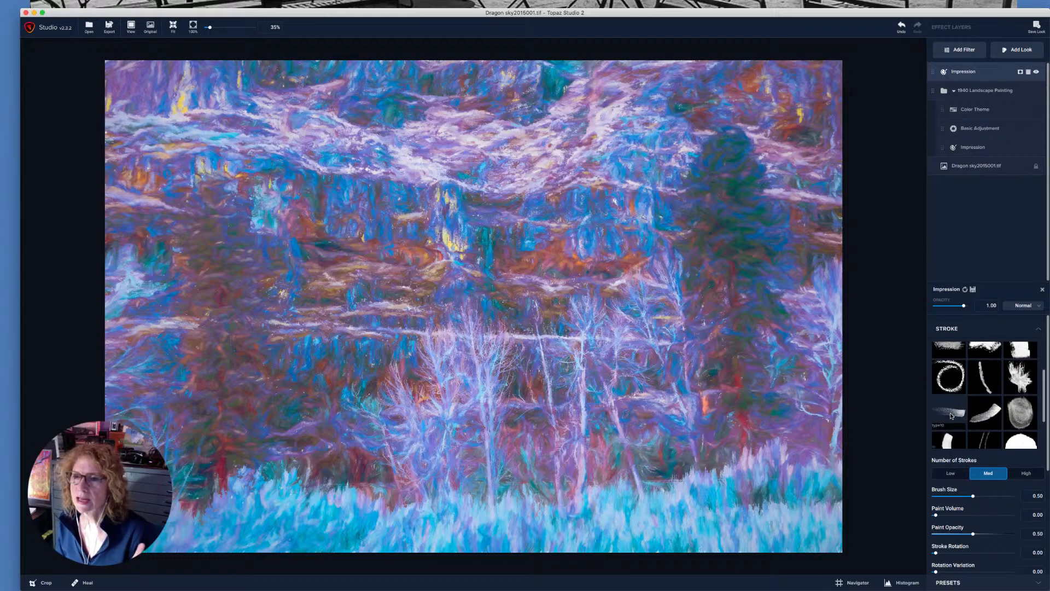
click(952, 415)
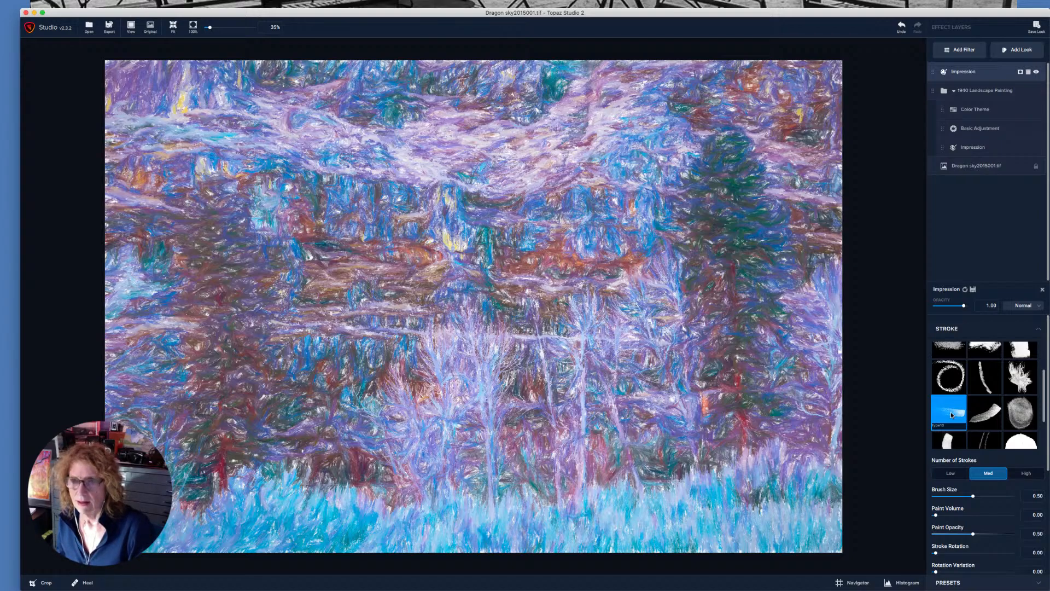
Step: Try the leaf-shaped and the grainy sponge-like brush strokes on the top Impression filter
click(1021, 375)
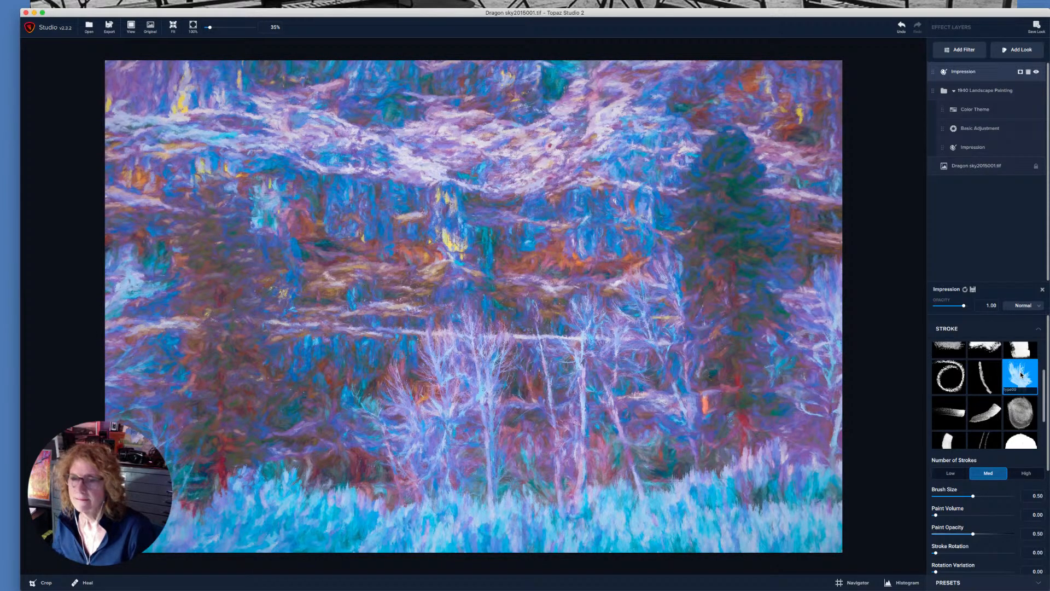
scroll(1007, 378, up, 3)
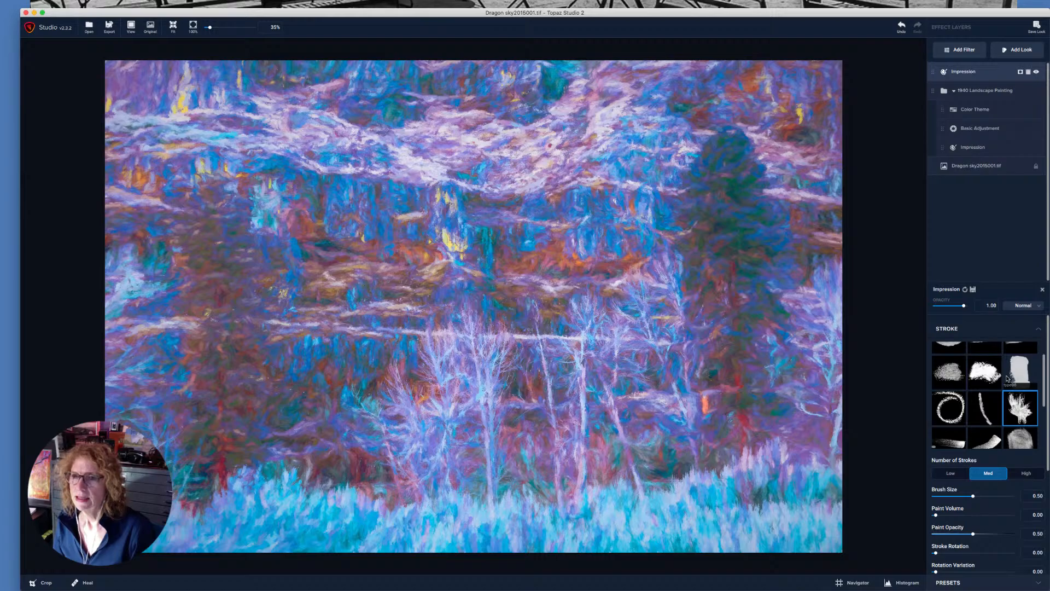
click(949, 397)
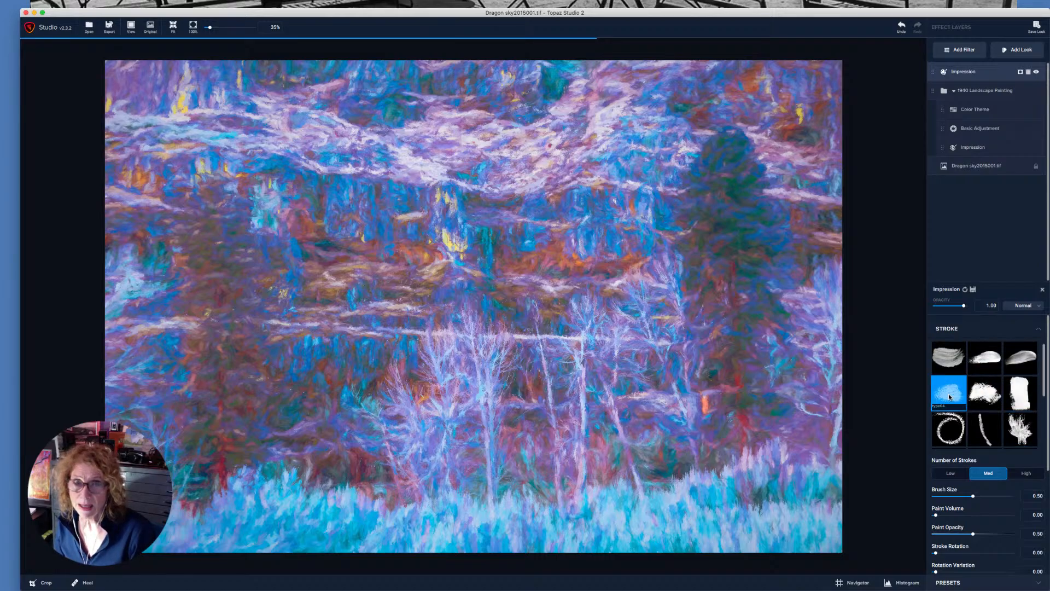
scroll(949, 397, down, 2)
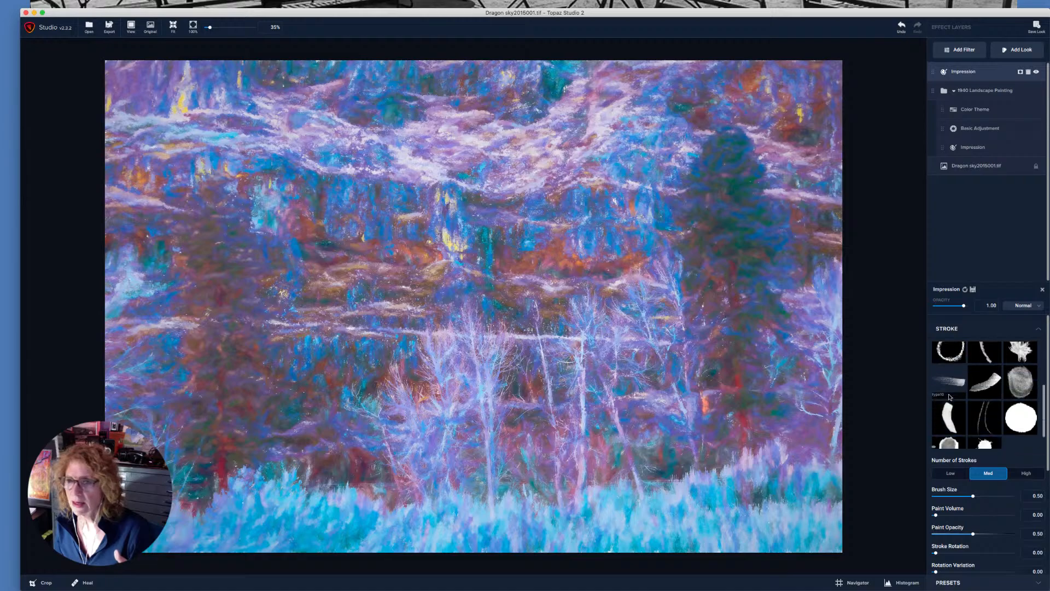
scroll(949, 397, up, 2)
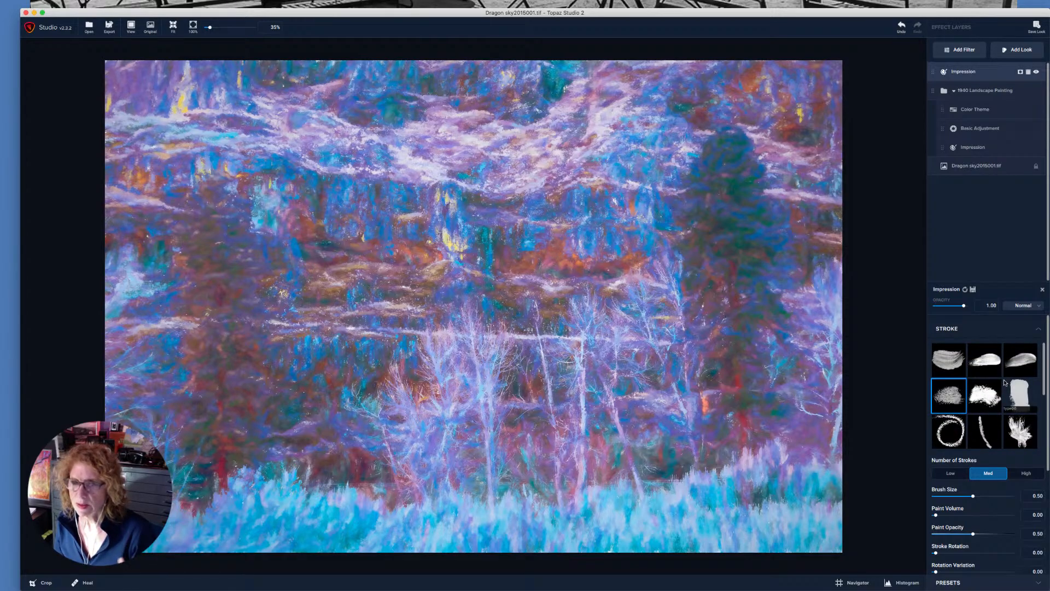
scroll(1004, 382, down, 1)
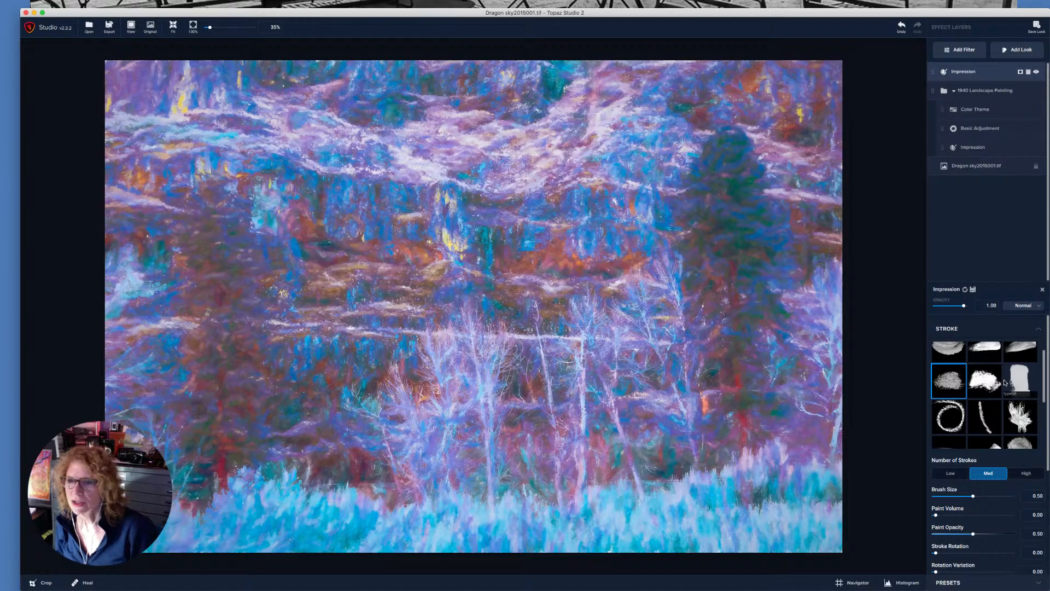
Step: Try the thin curved and the shaded oval brush strokes on the top Impression filter
click(983, 422)
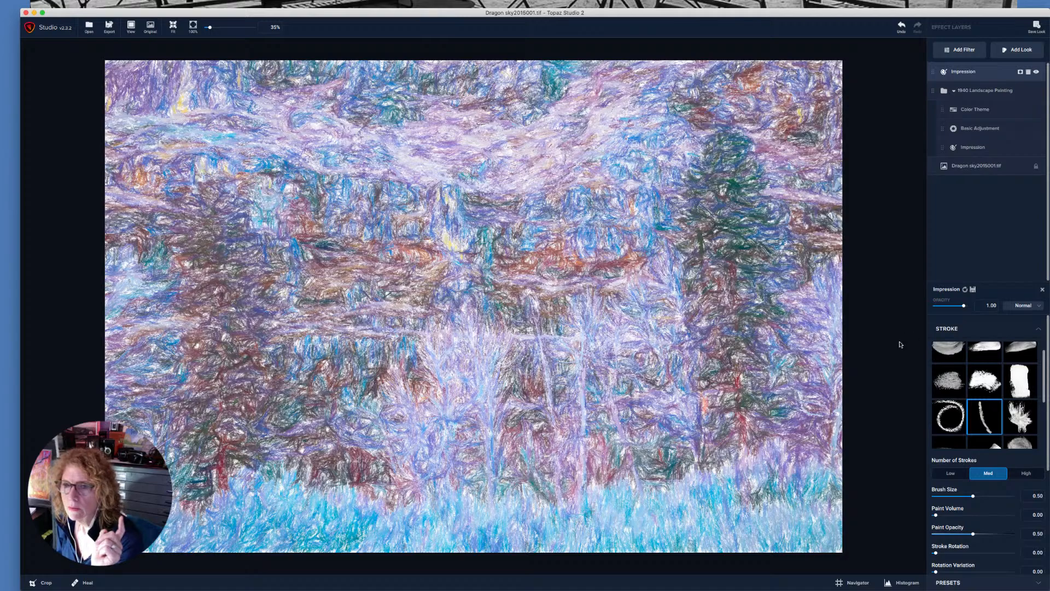
scroll(964, 394, up, 2)
scroll(968, 395, down, 5)
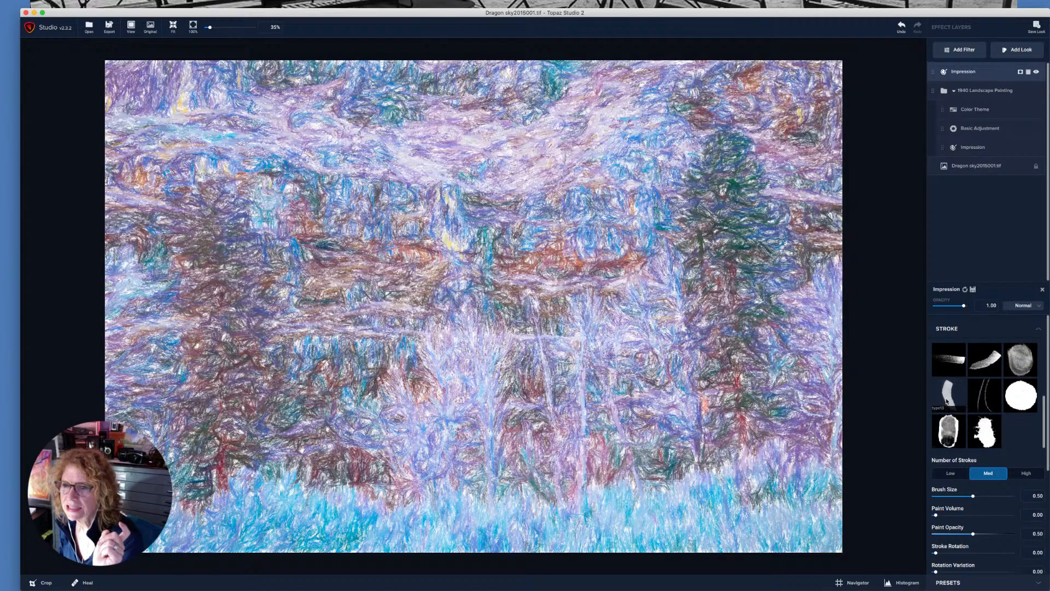
click(956, 434)
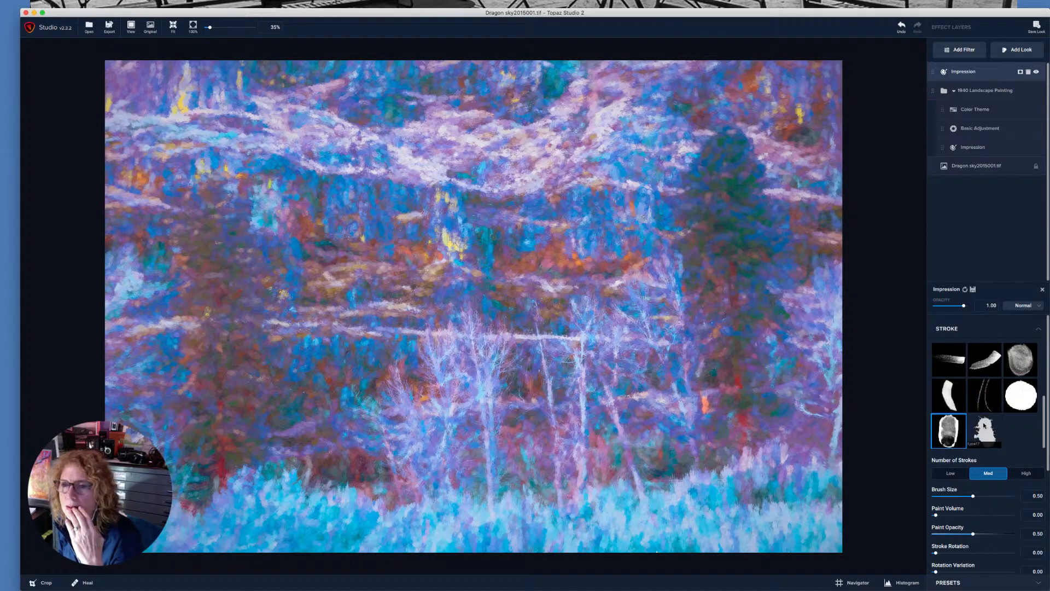
scroll(988, 423, up, 5)
scroll(986, 408, down, 5)
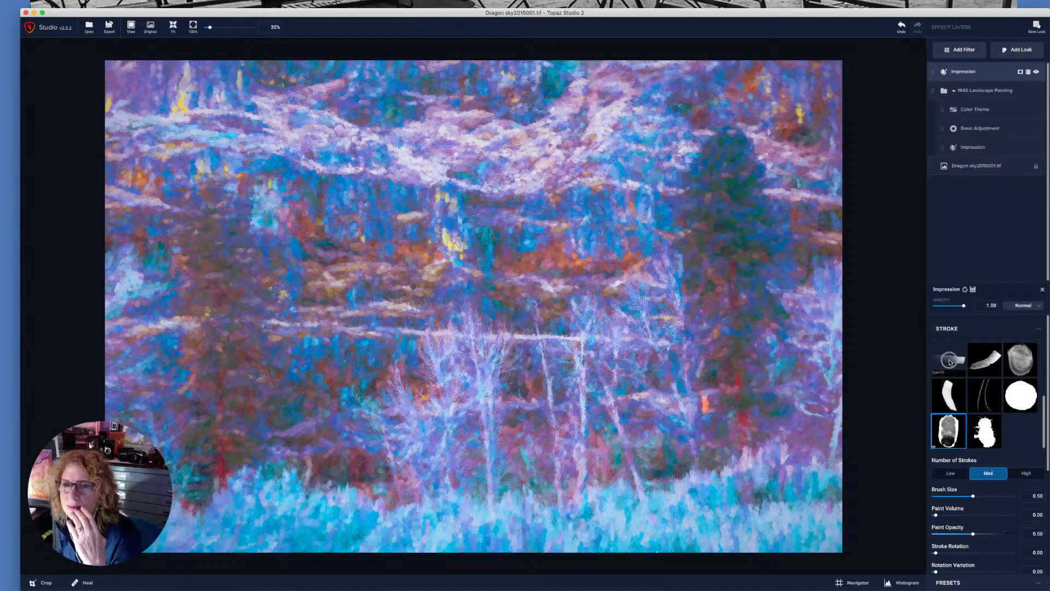
Step: Choose the type10 brush stroke again for the top Impression filter and lower the filter's opacity to 0.62
click(948, 360)
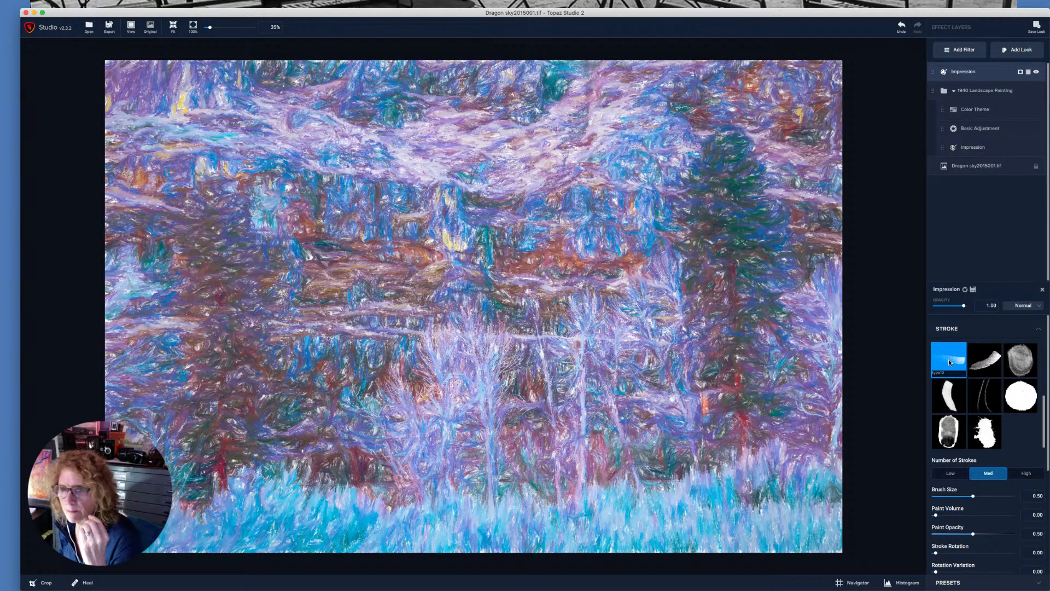
drag(964, 310, 958, 310)
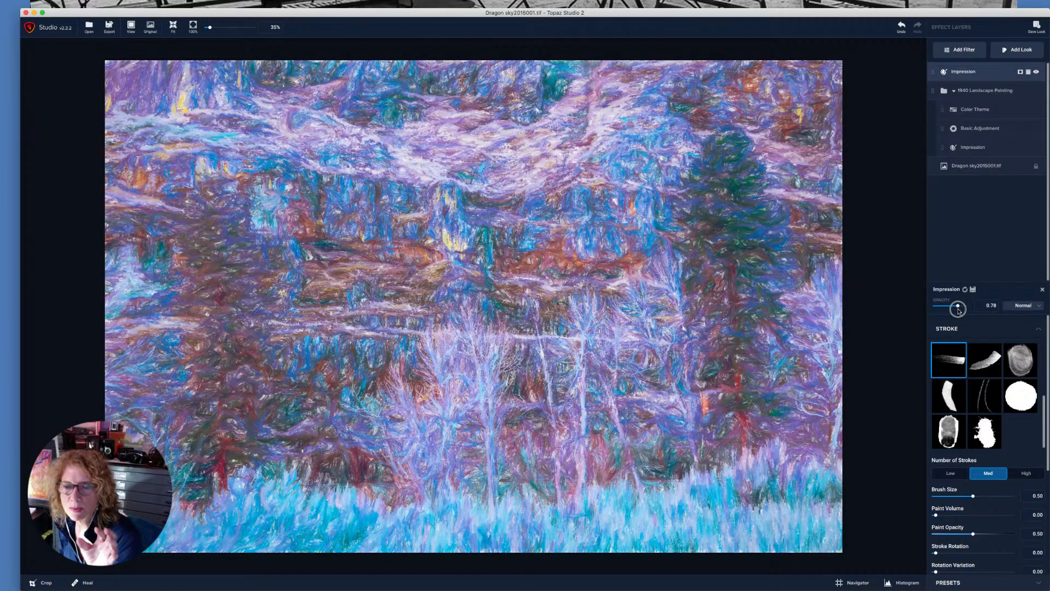
drag(958, 311, 954, 311)
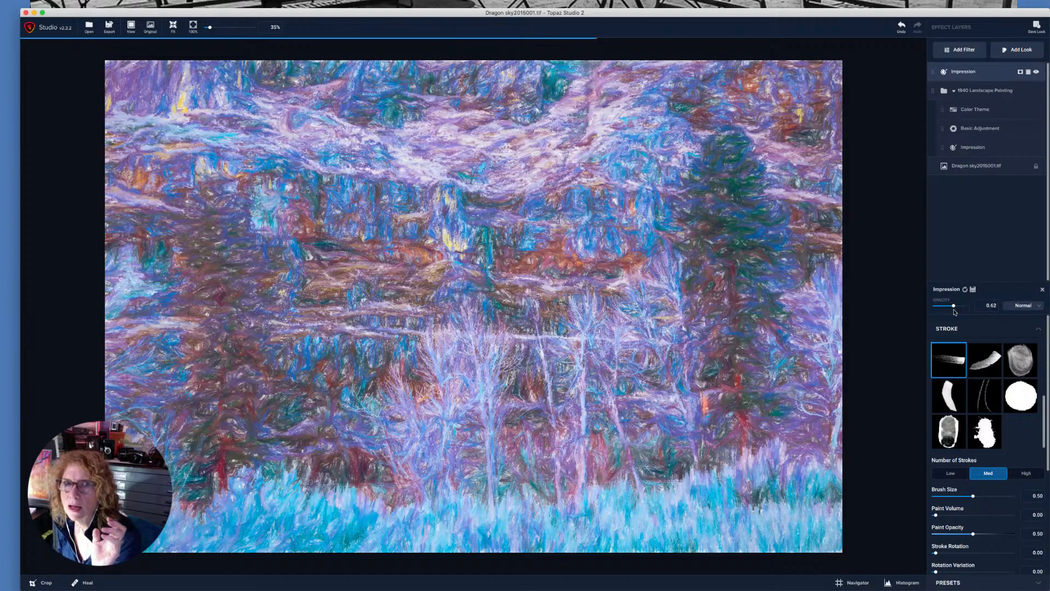
Step: Review the Impression filter's blending modes, keeping Normal, and set its number of strokes to Low
click(1040, 307)
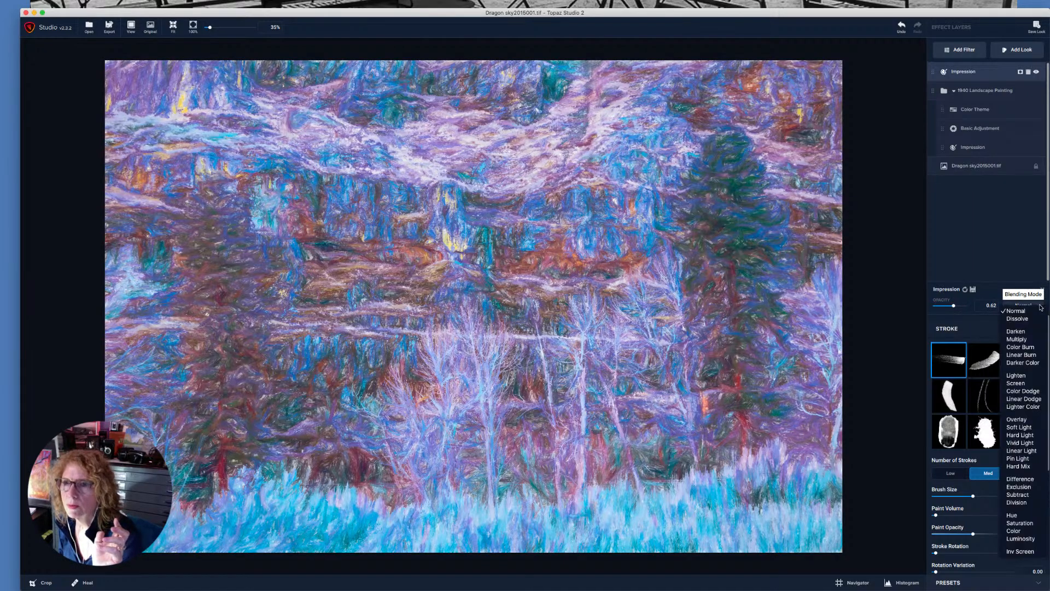
click(1039, 306)
click(1040, 306)
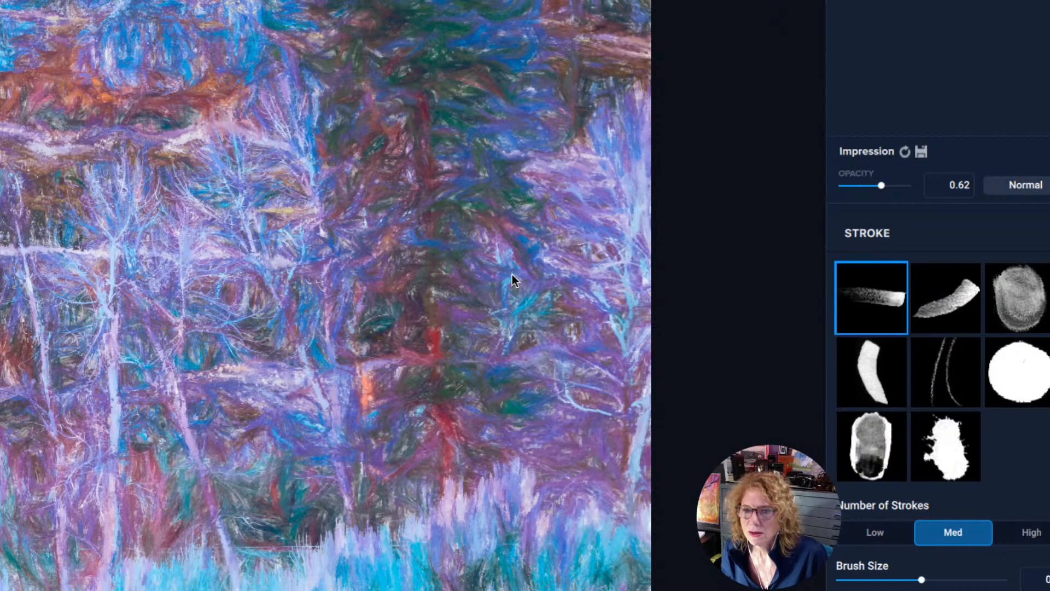
click(876, 534)
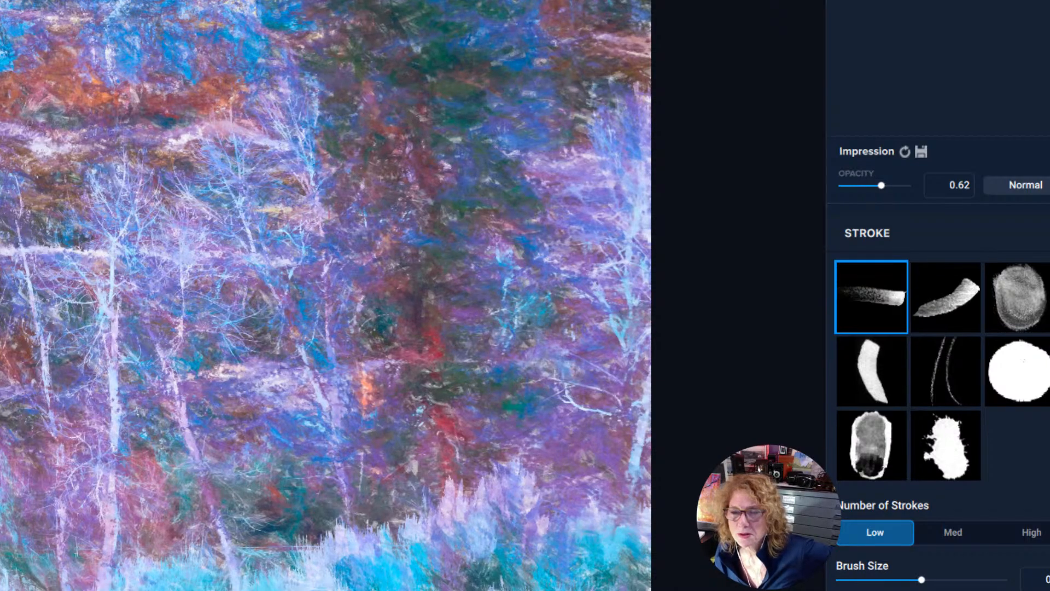
scroll(937, 382, up, 1)
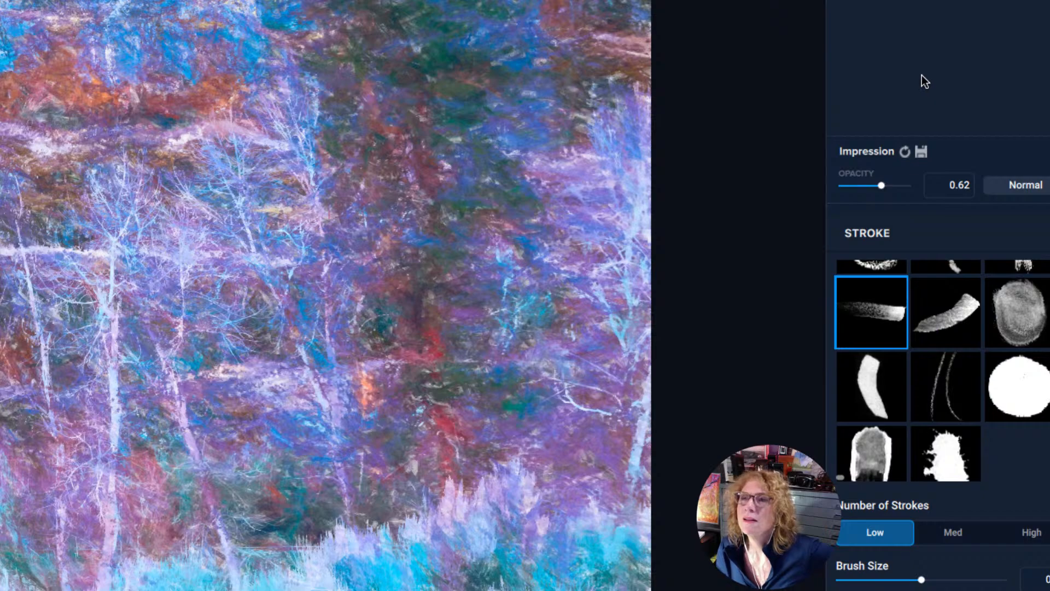
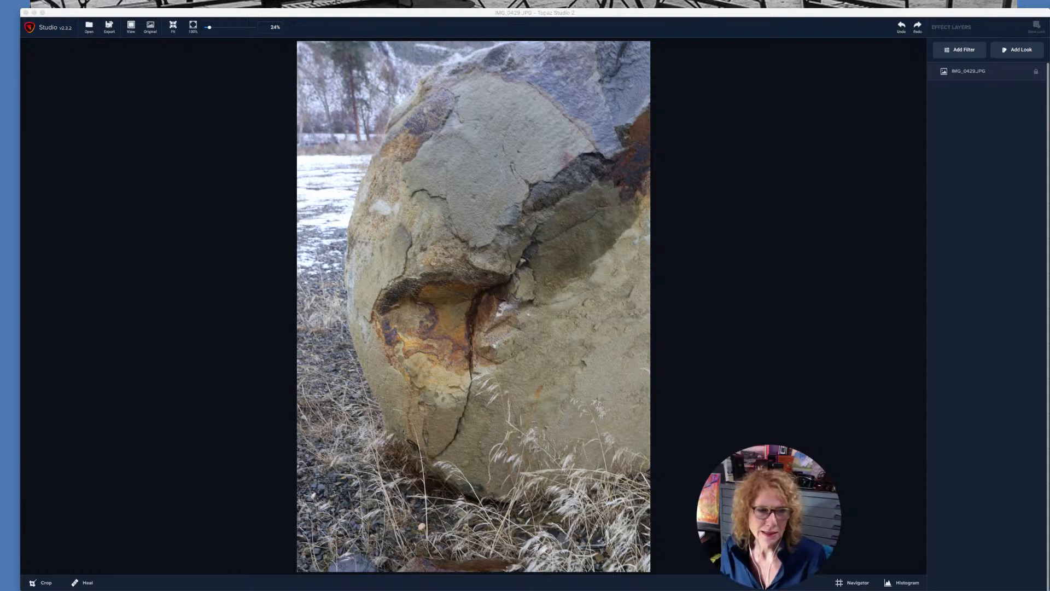
Step: Open the looks library for the boulder photo IMG_0429.JPG and clear the "filbert" search text
click(11, 483)
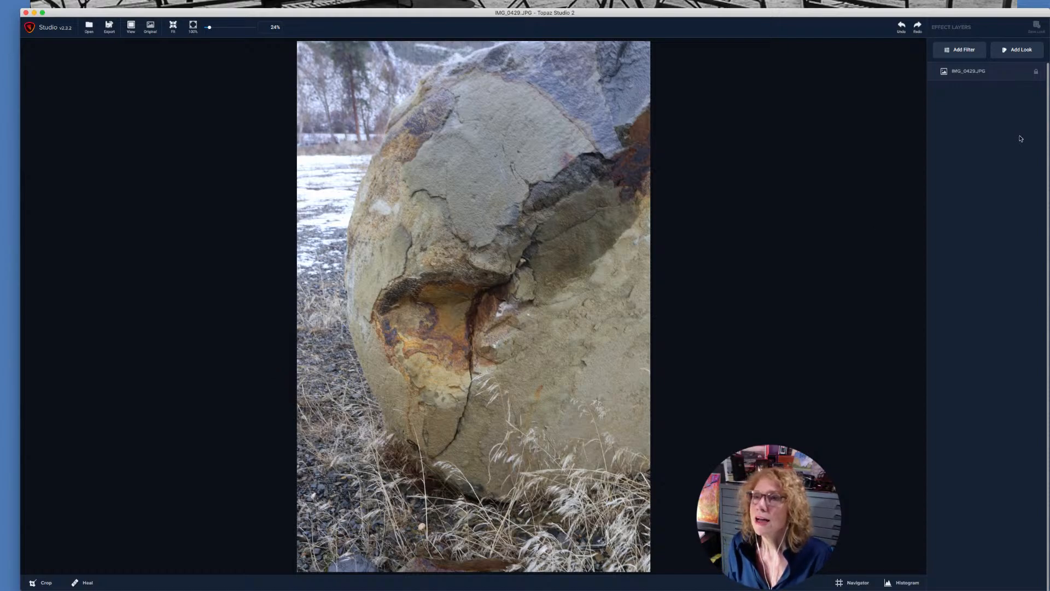
click(1015, 53)
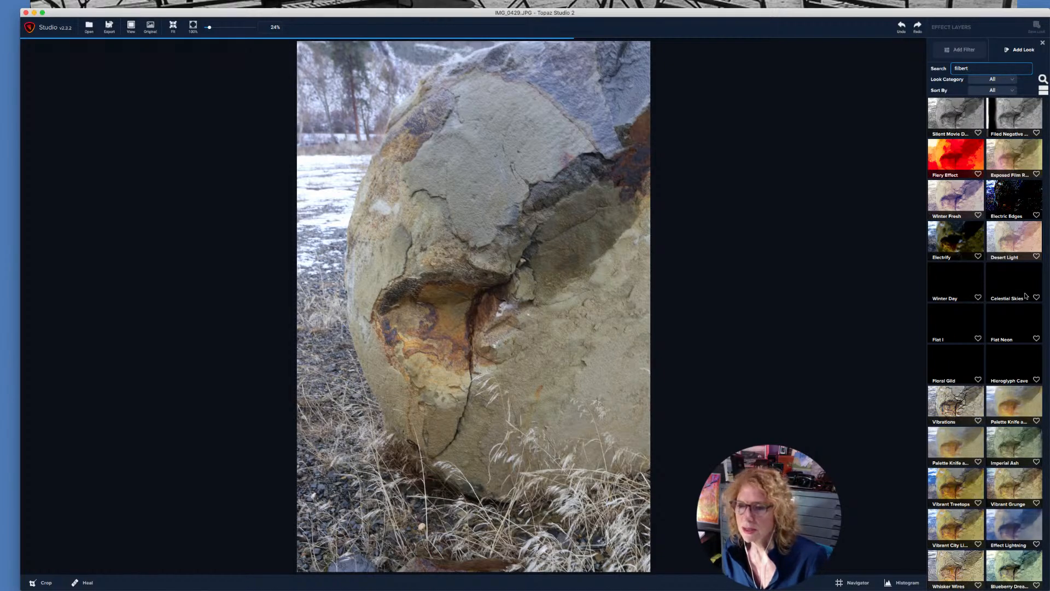
scroll(1021, 338, down, 5)
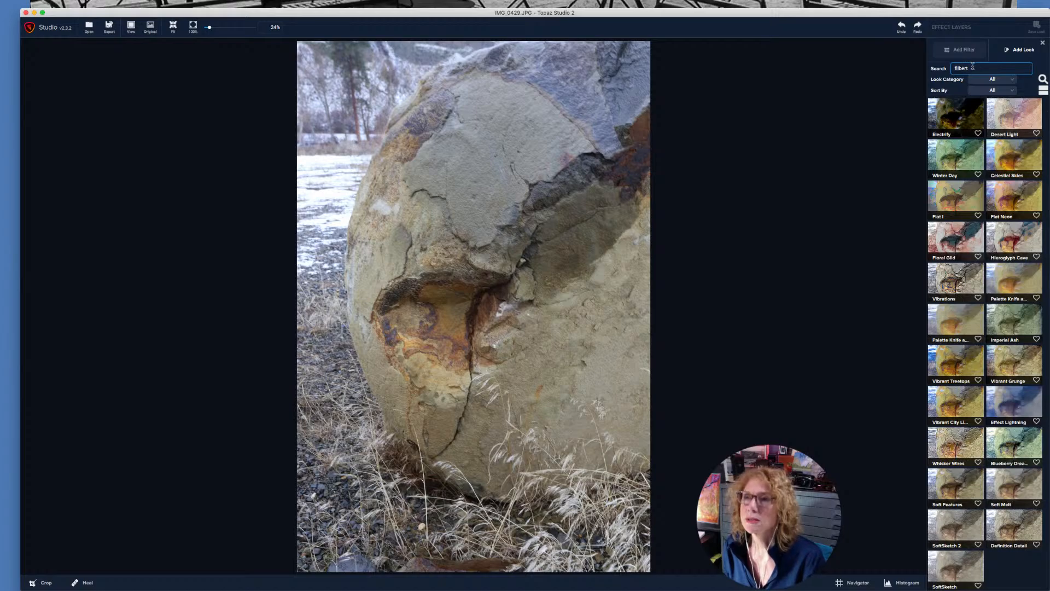
key(BackSpace)
key(BackSpace)
key(BackSpace)
key(BackSpace)
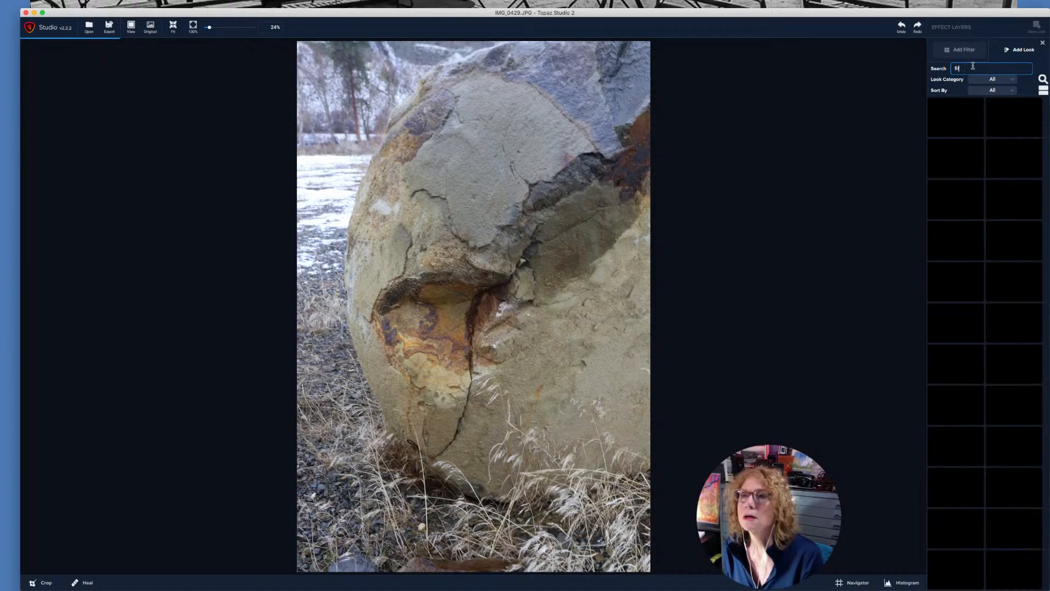
Step: Review the look category and sorting options, then filter the looks library to the Fun category
click(1010, 84)
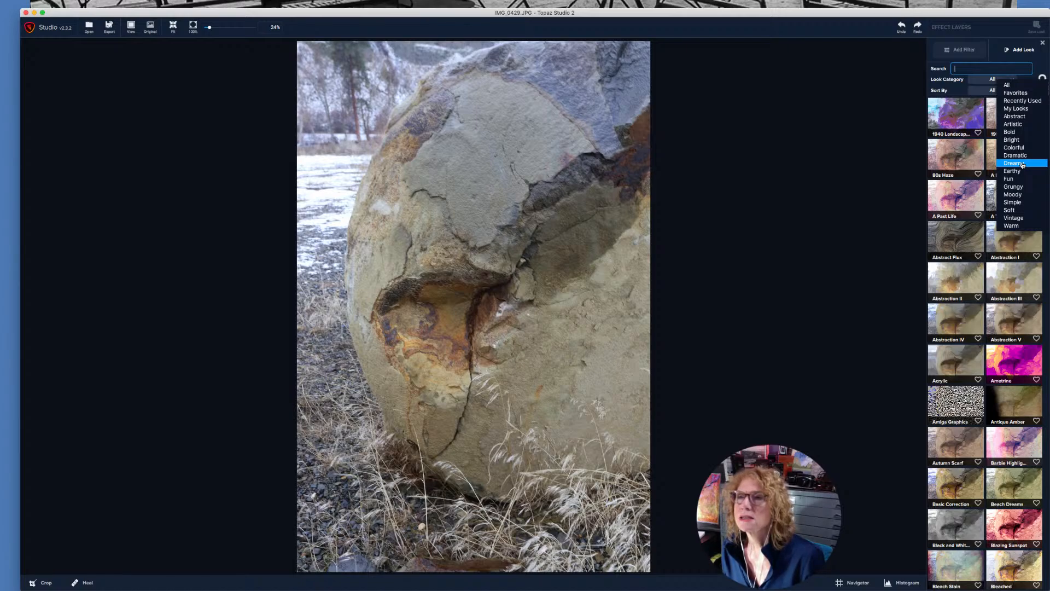
click(994, 94)
click(1013, 92)
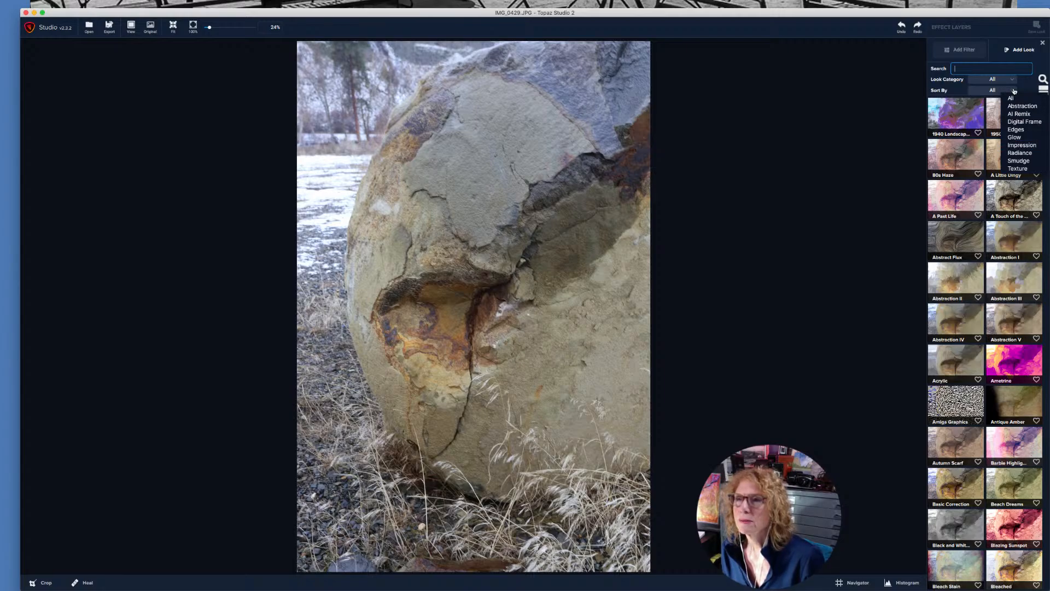
click(1015, 81)
click(1015, 80)
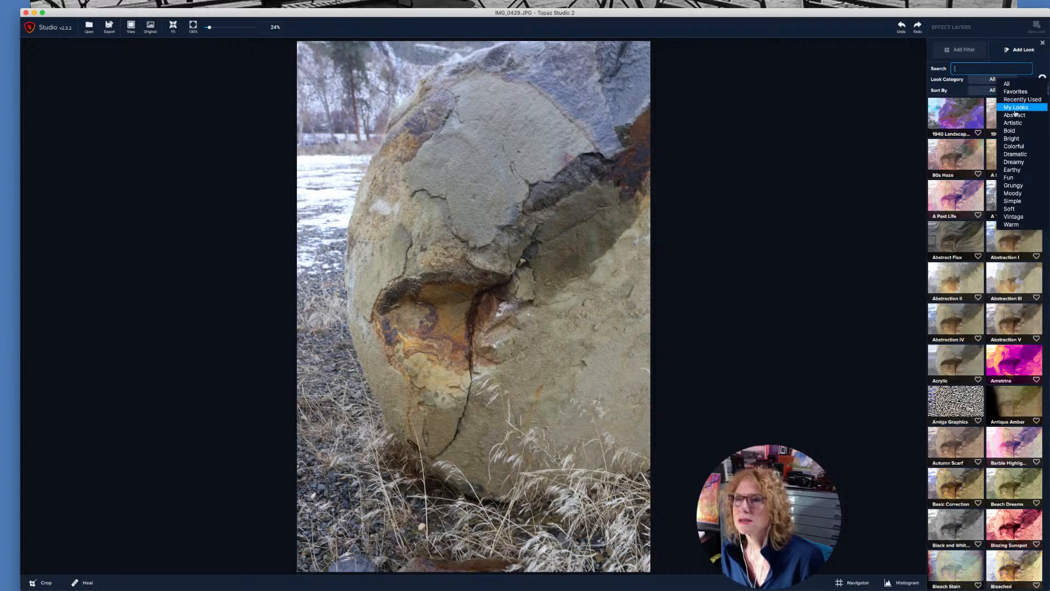
click(1009, 177)
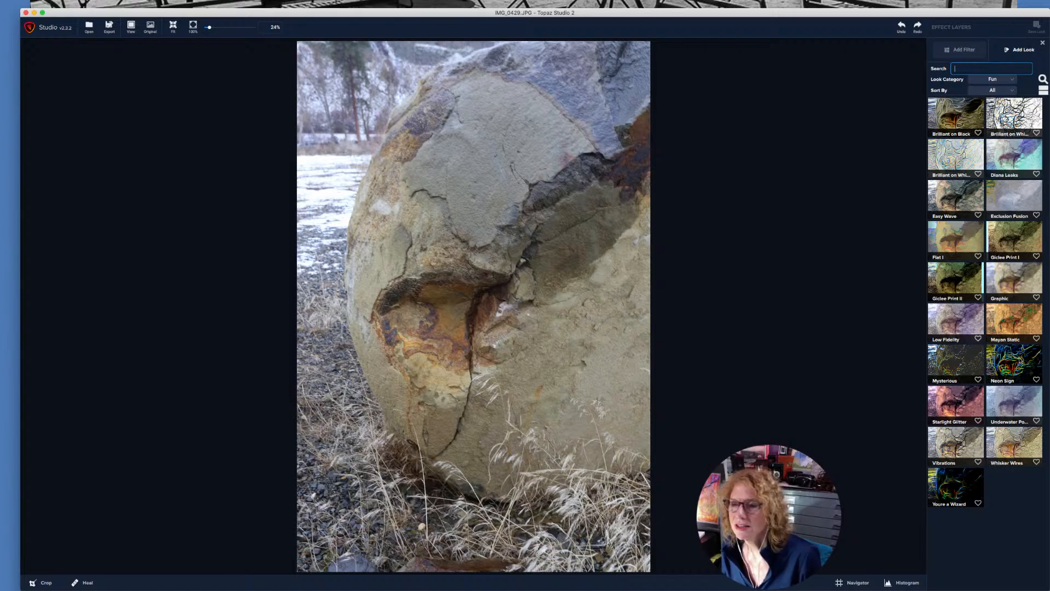
Step: Preview the Youre a Wizard, Starlight Glitter, Diana Leaks and Brilliant on White looks on the boulder photo
click(954, 488)
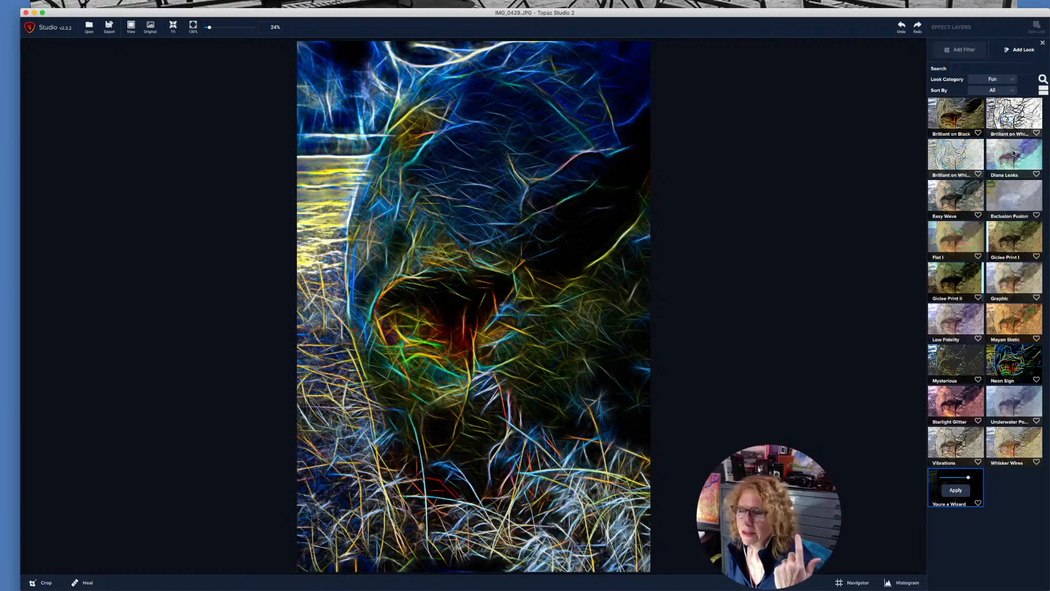
click(959, 402)
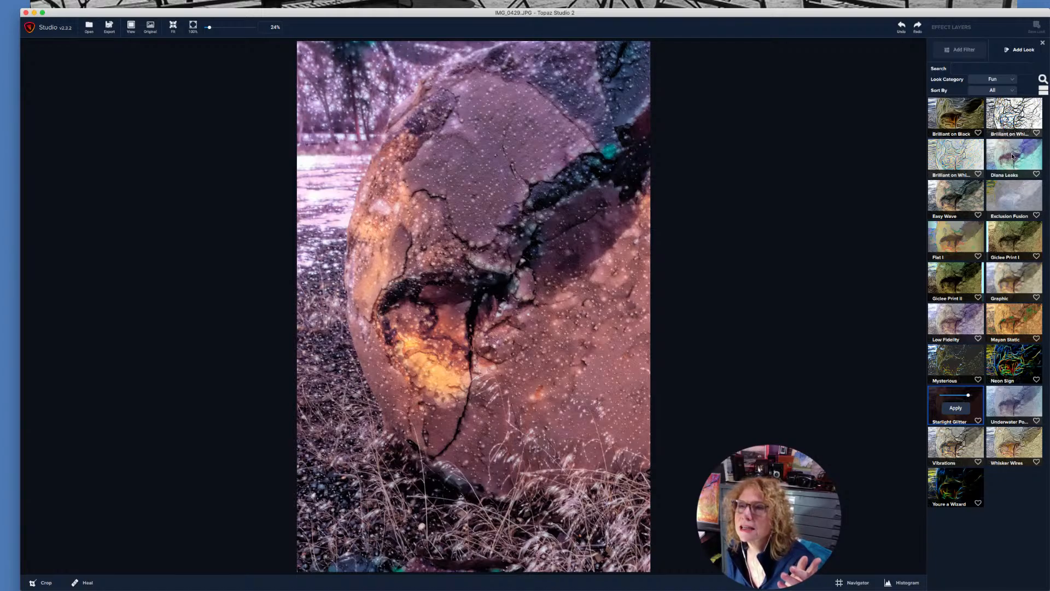
mouse_move(1016, 157)
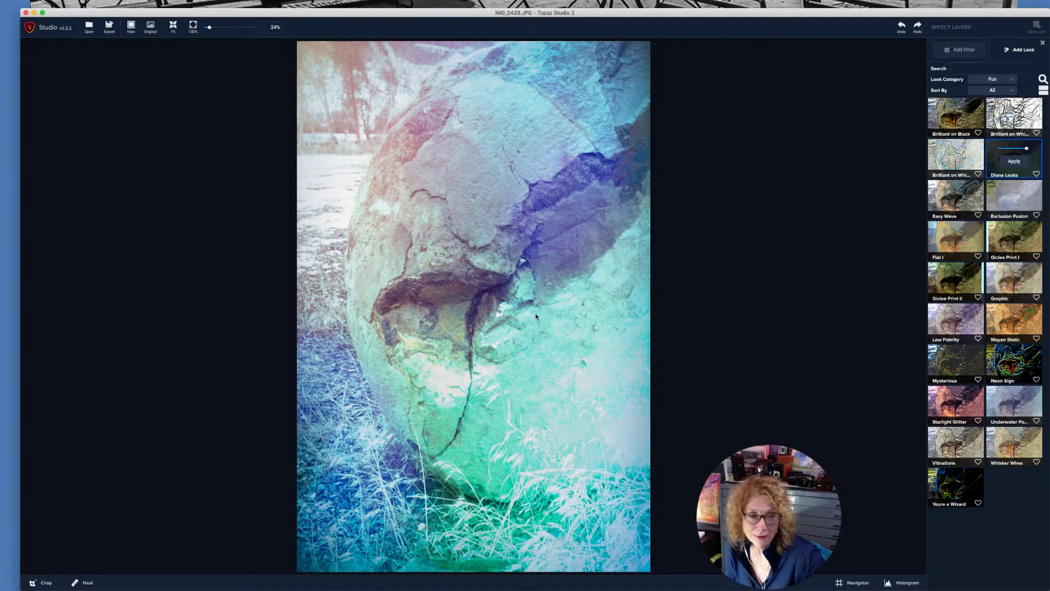
click(7, 488)
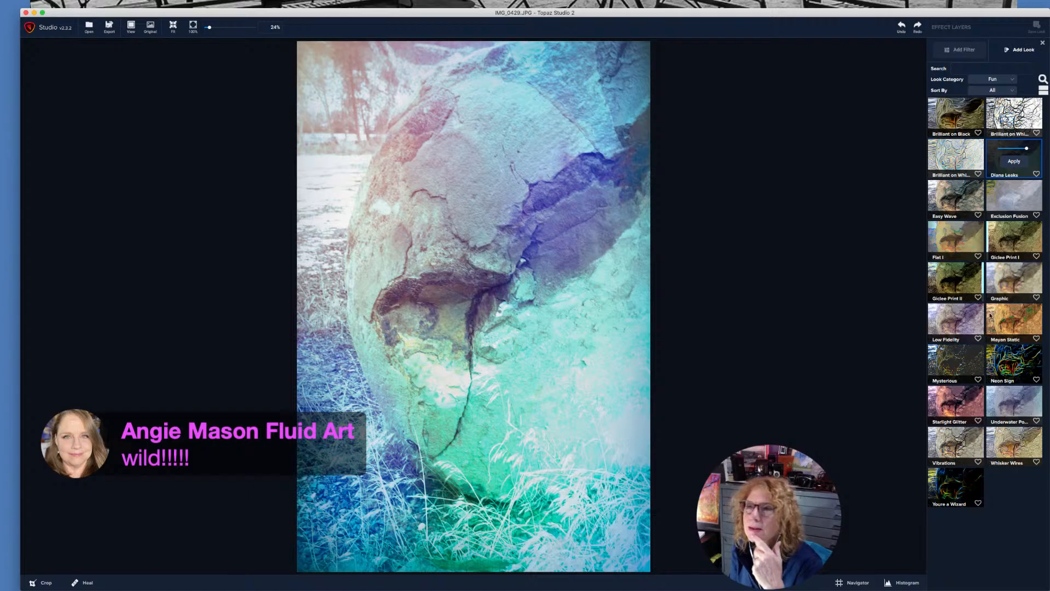
click(1026, 107)
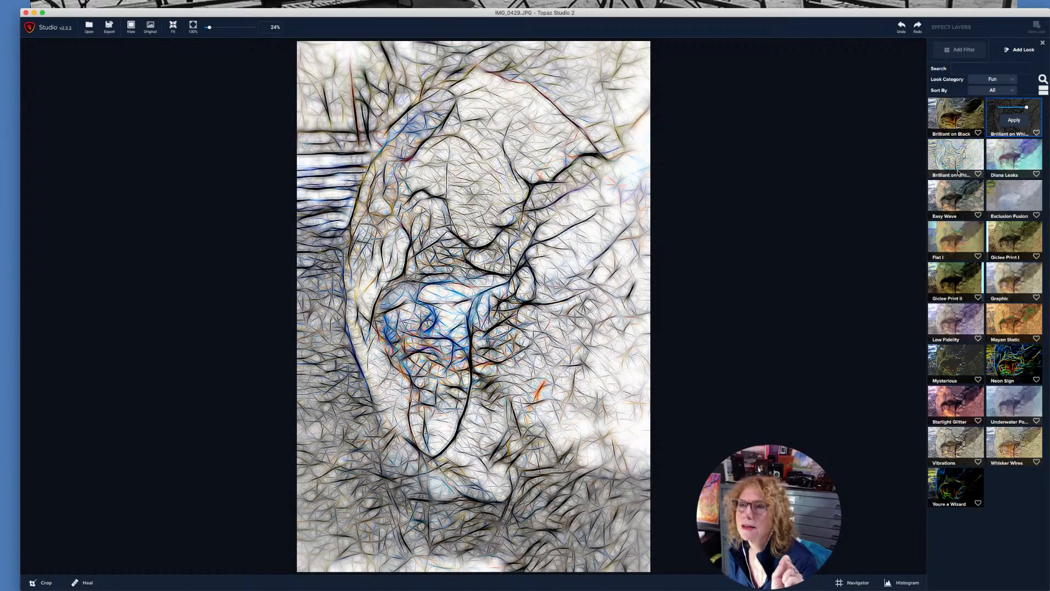
Step: Filter the looks library to the Artistic category and preview the first Seurat Afternoon look on the boulder photo
click(1014, 81)
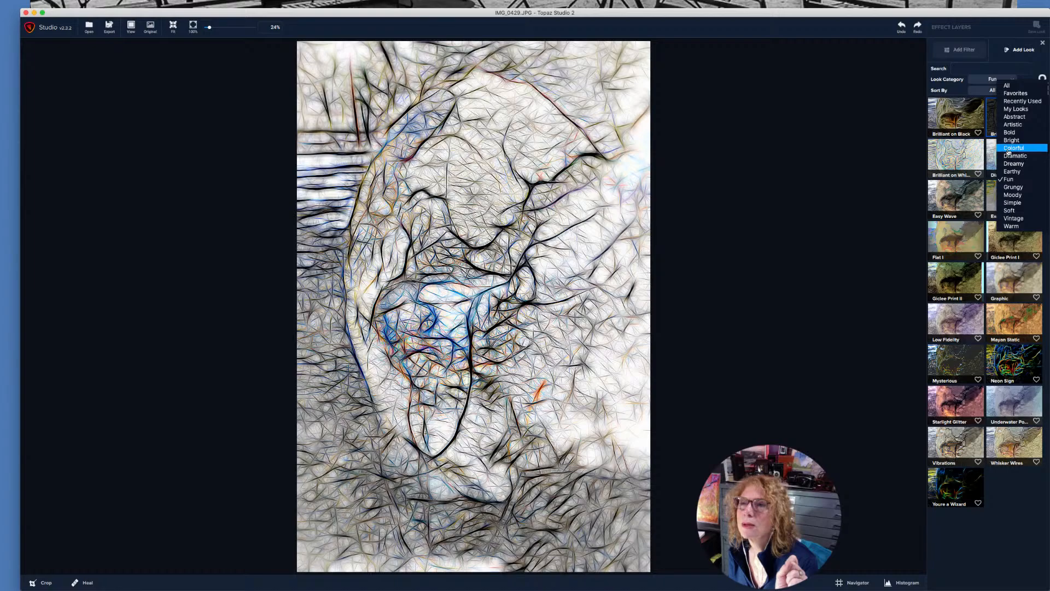
click(1018, 125)
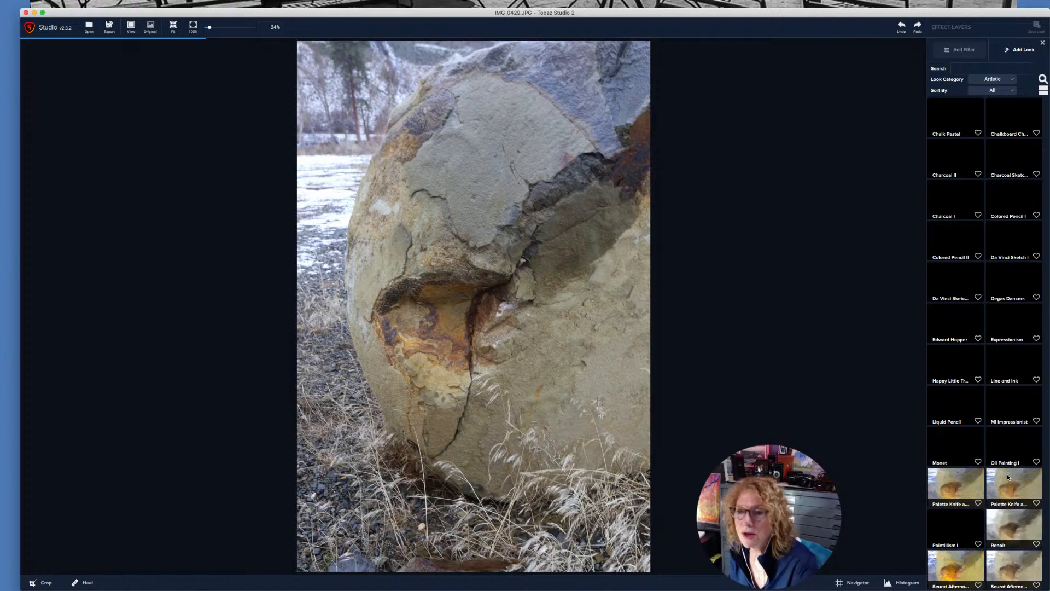
scroll(1006, 473, down, 2)
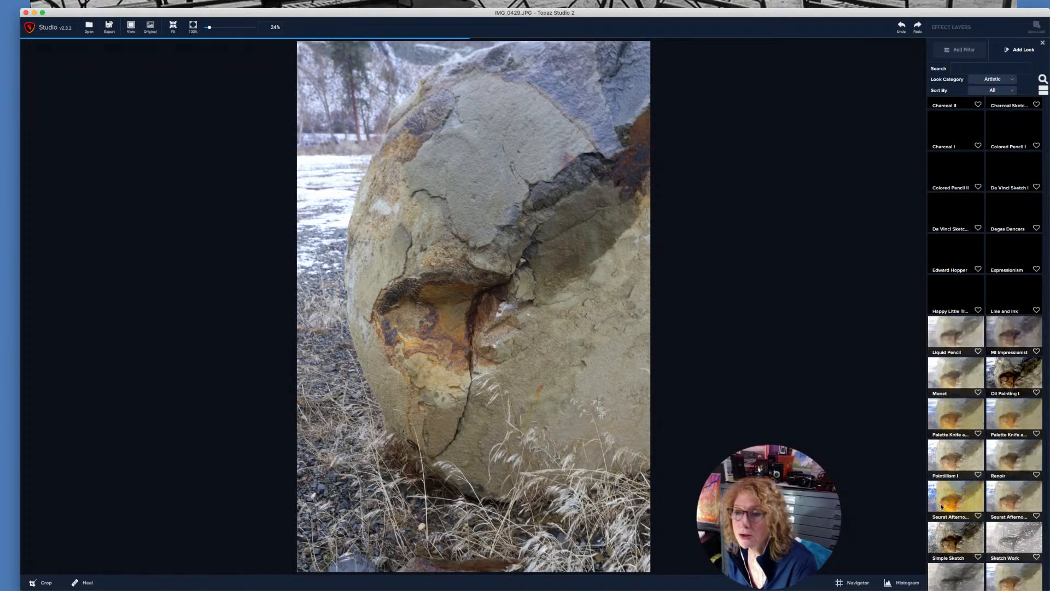
mouse_move(957, 500)
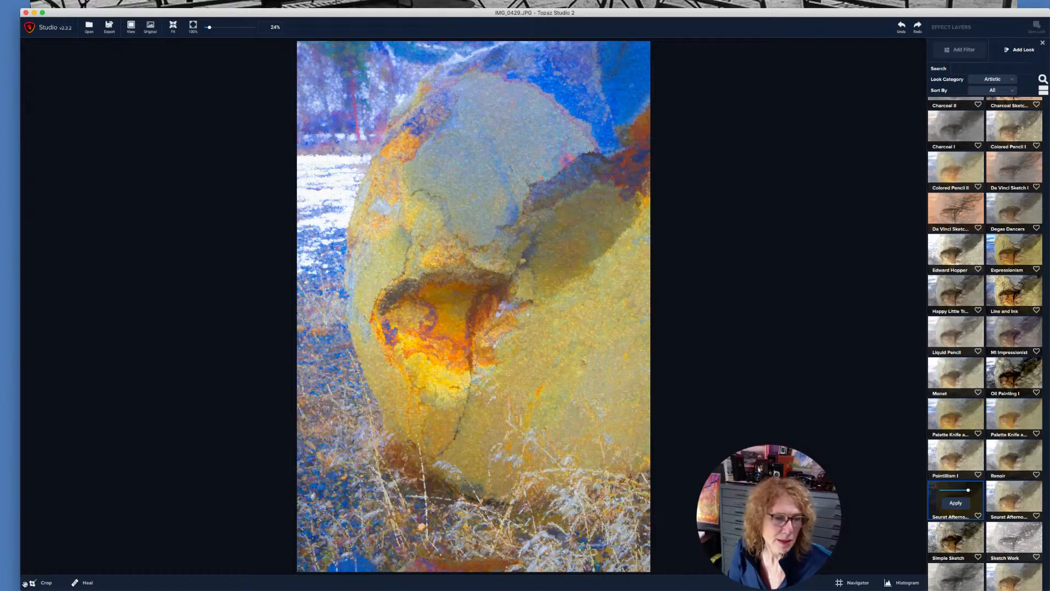
click(35, 583)
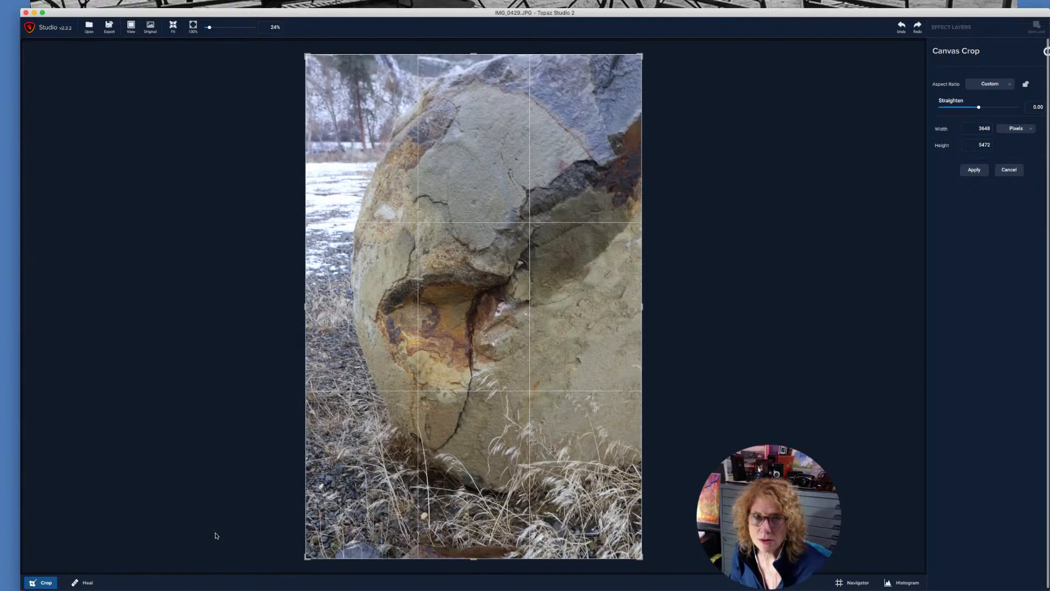
drag(305, 557, 322, 536)
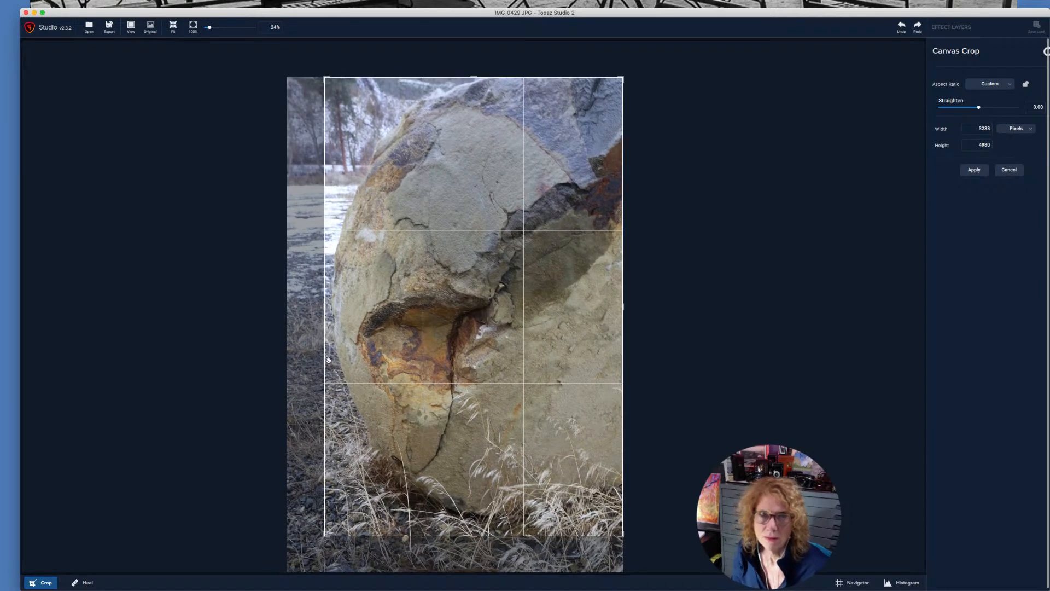
drag(474, 77, 473, 102)
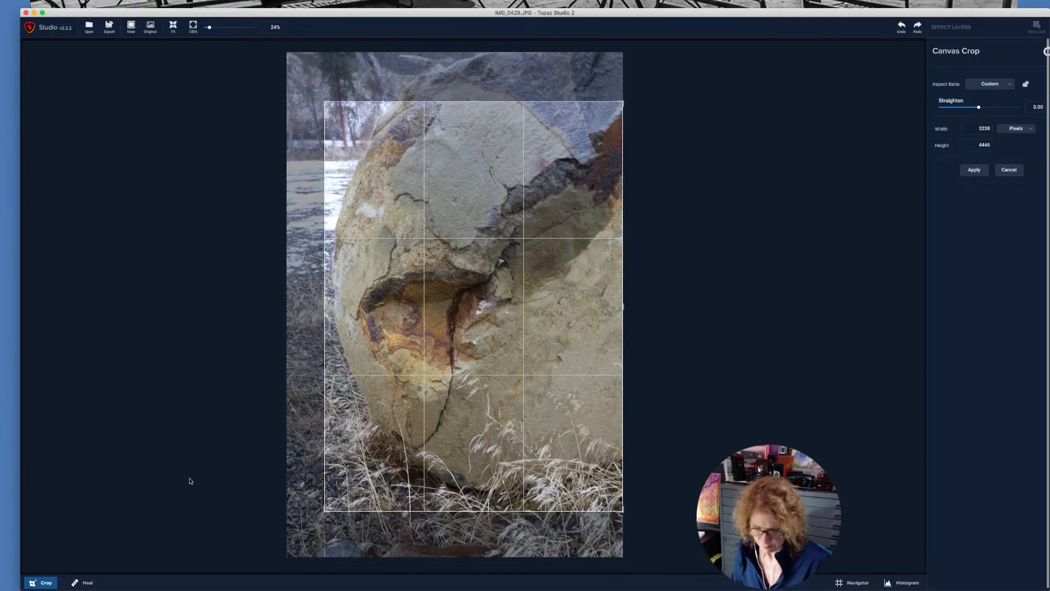
click(48, 582)
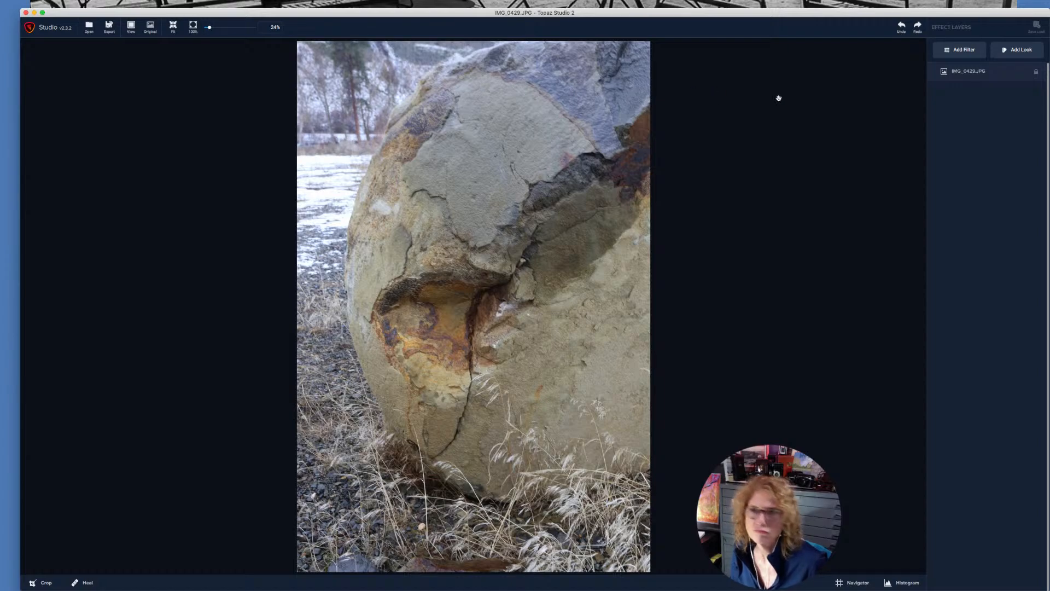
Step: Preview the Artistic looks Edward Hopper, Degas Dancers, Happy Little Tr... and Monet on the boulder photo, then close the looks library
click(1021, 50)
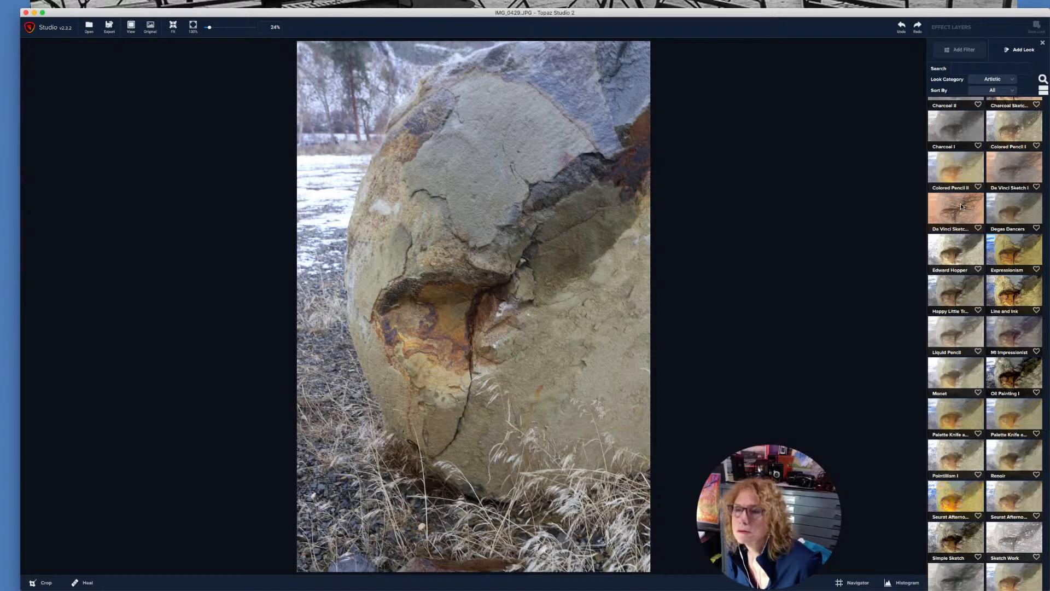
scroll(962, 206, down, 3)
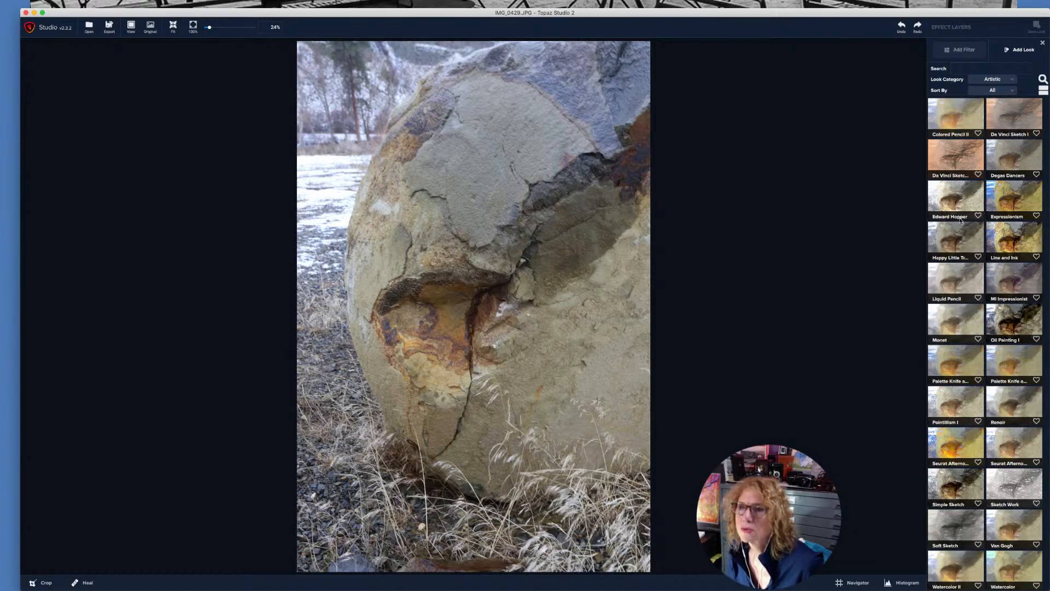
scroll(960, 220, up, 1)
mouse_move(955, 232)
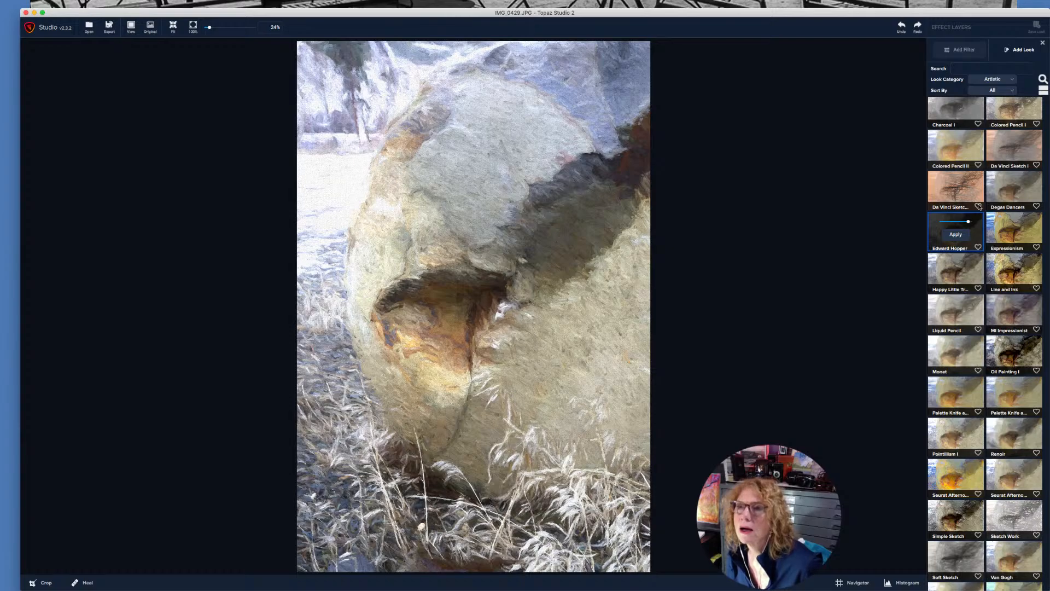
click(1016, 193)
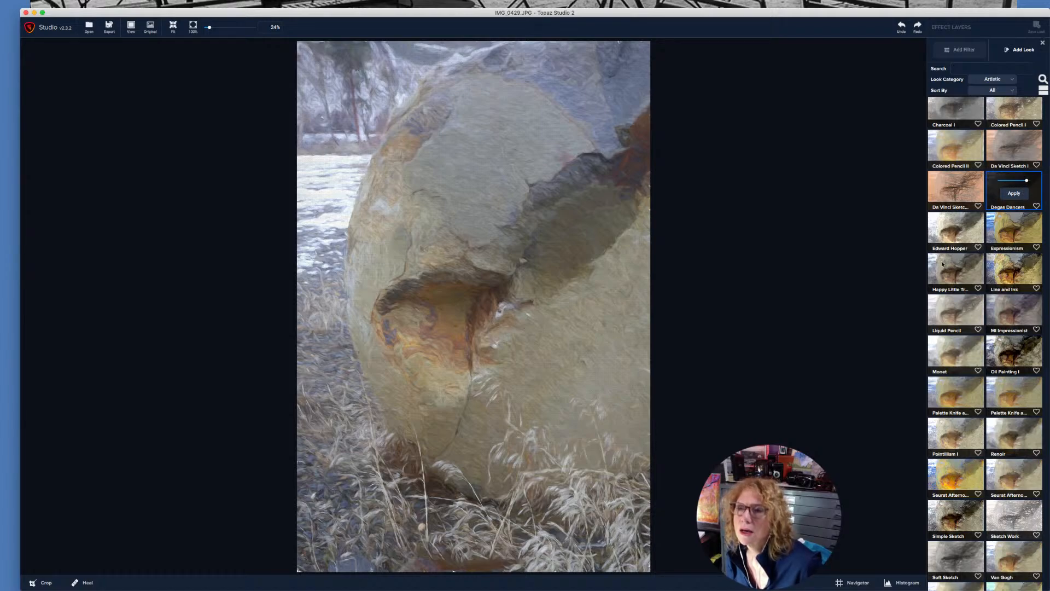
click(955, 272)
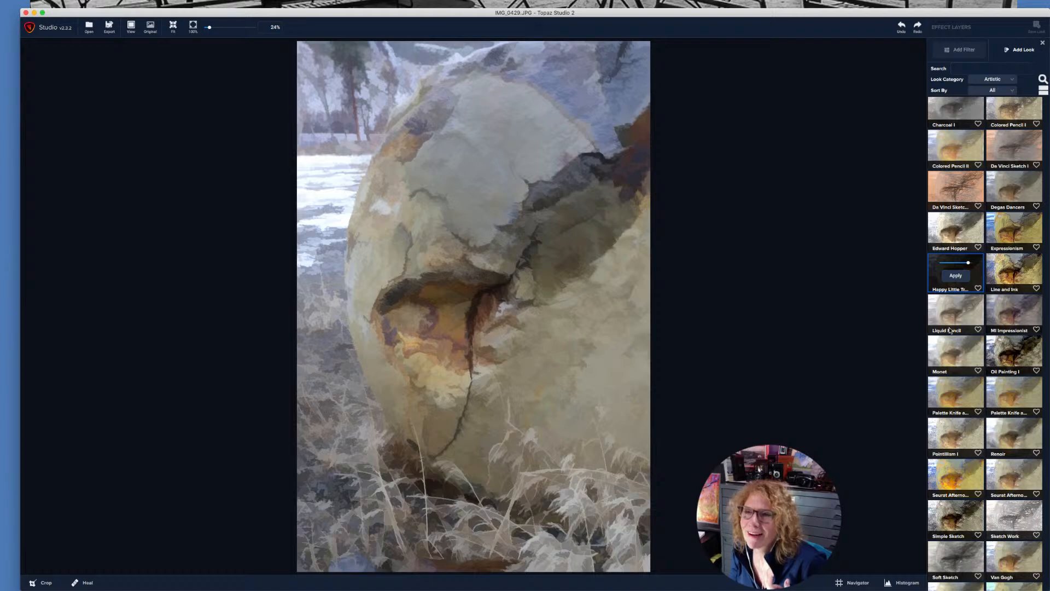
click(951, 357)
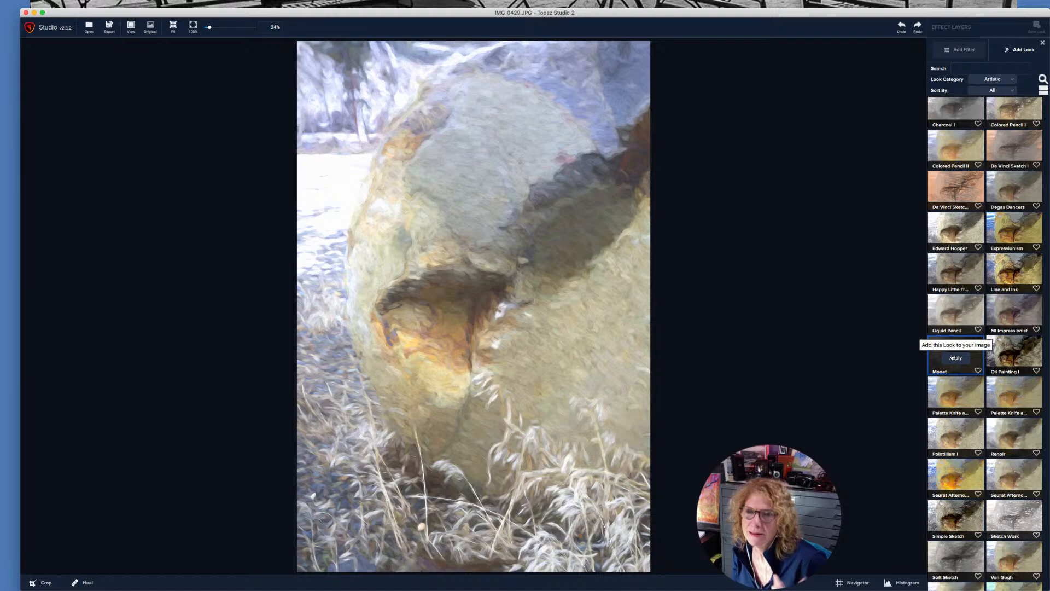
click(1011, 50)
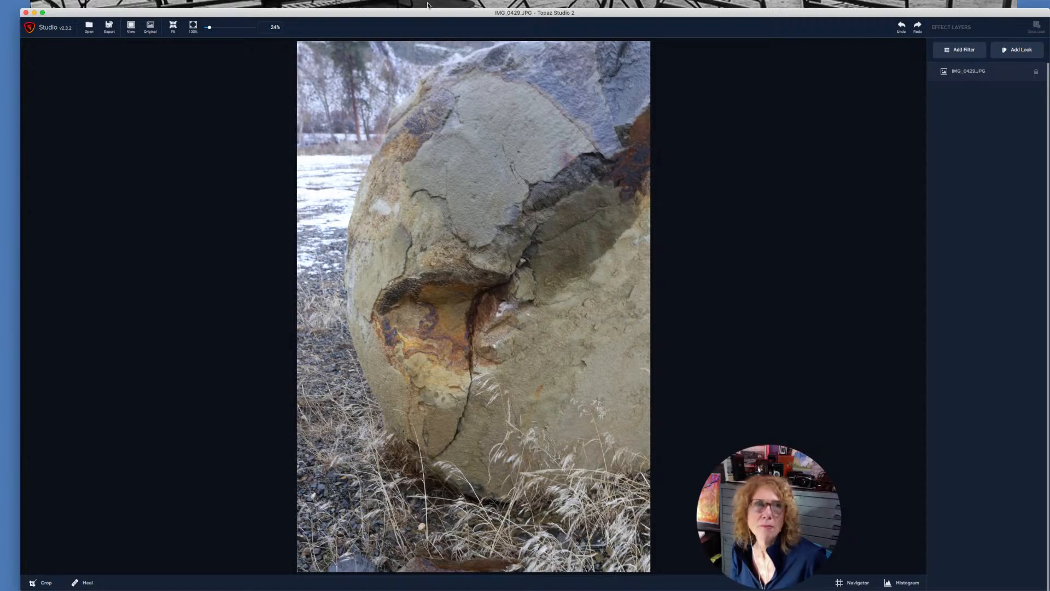
Step: Apply the Palette Knife and Oil I look from the Artistic category to the boulder photo
click(1013, 52)
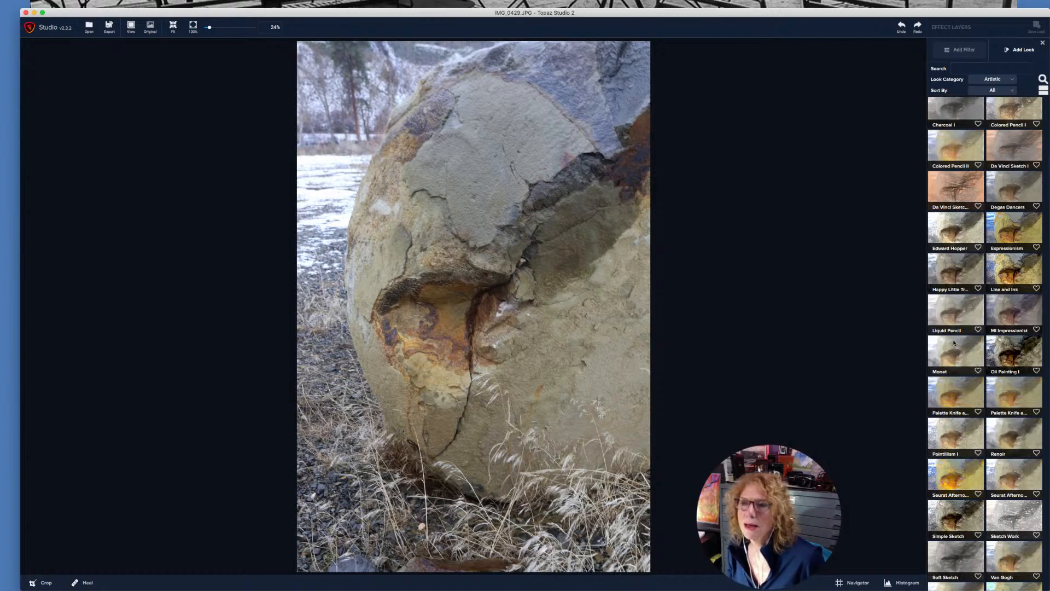
click(960, 395)
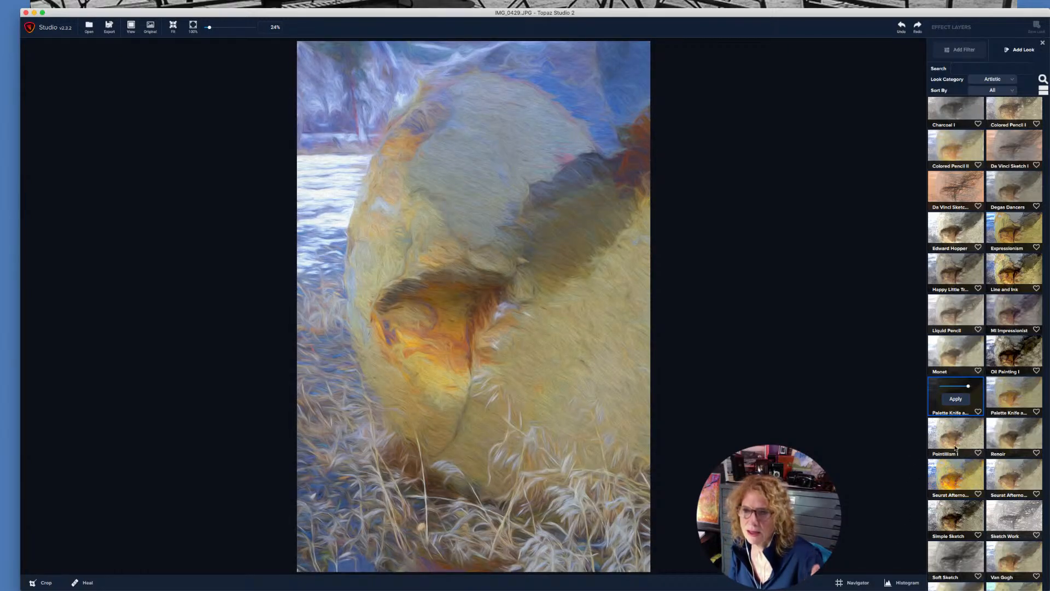
click(955, 399)
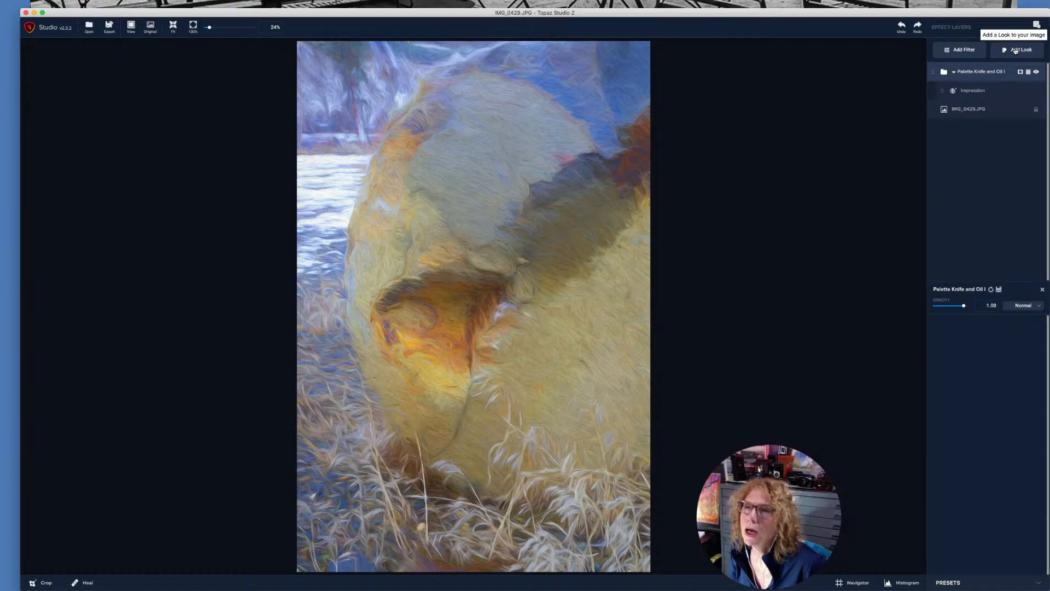
Step: Add an Edges filter above the look, with edge strength 0.24 and edge type Monochrome Edge
click(963, 50)
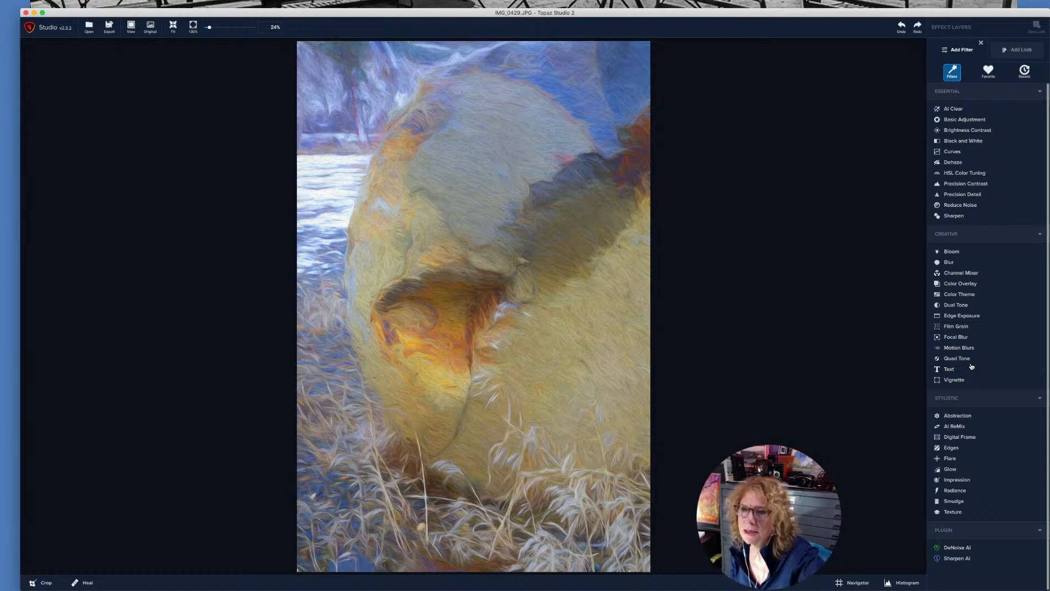
click(951, 447)
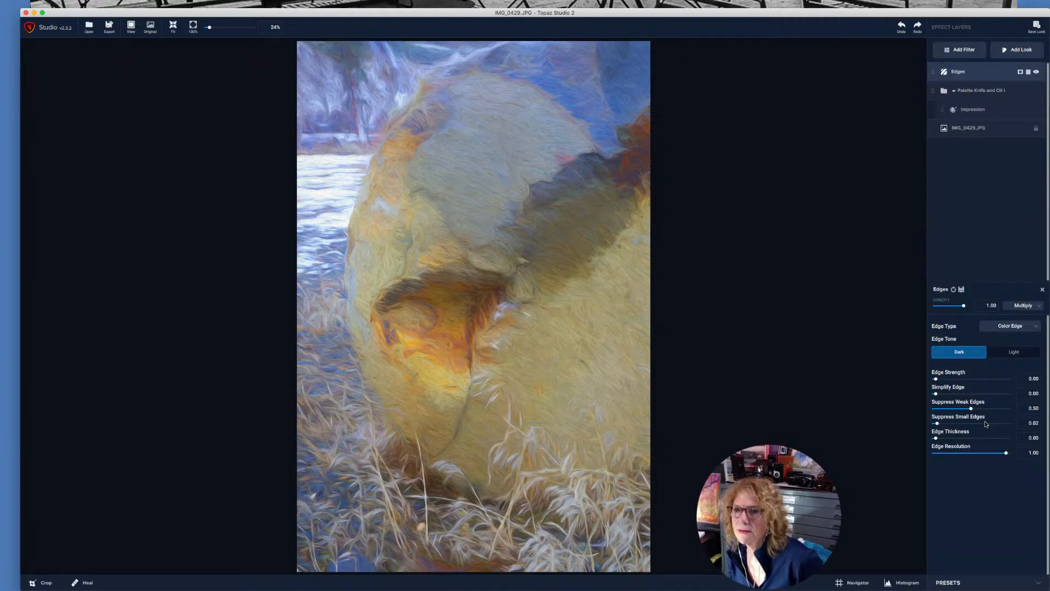
drag(936, 379, 953, 379)
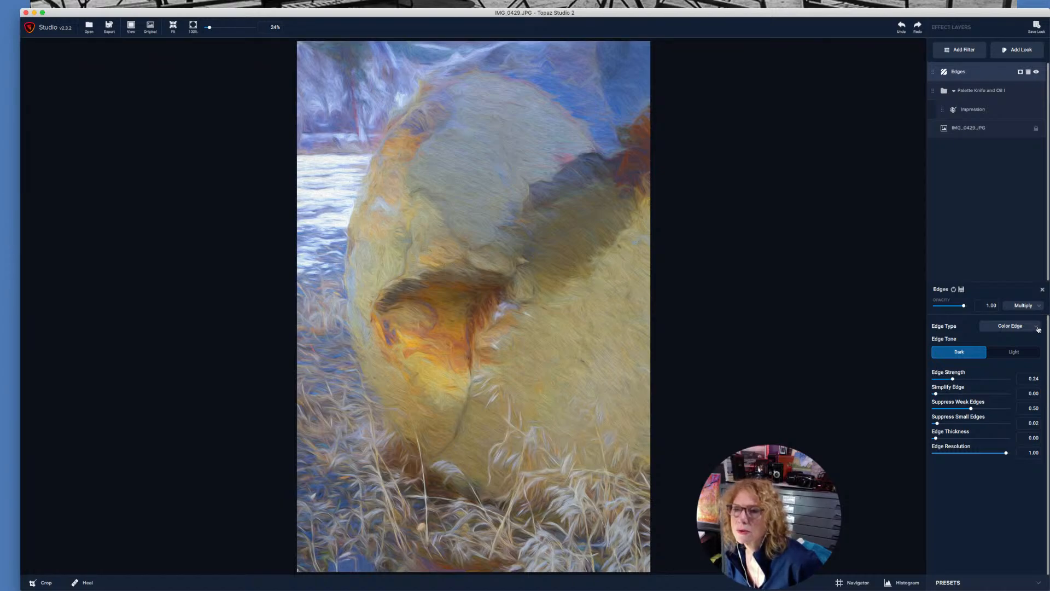
click(1038, 329)
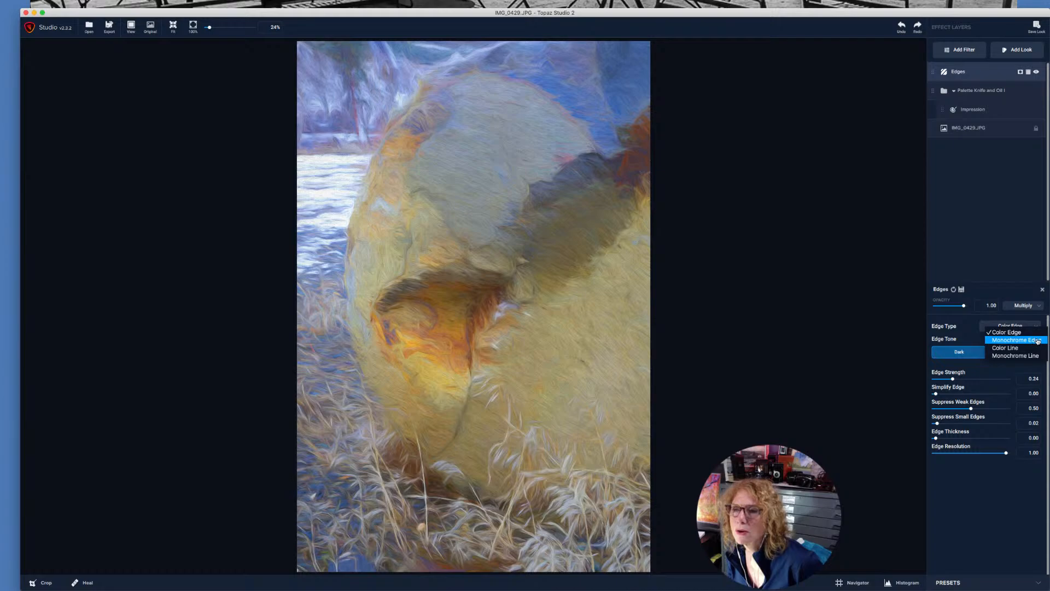
click(1028, 340)
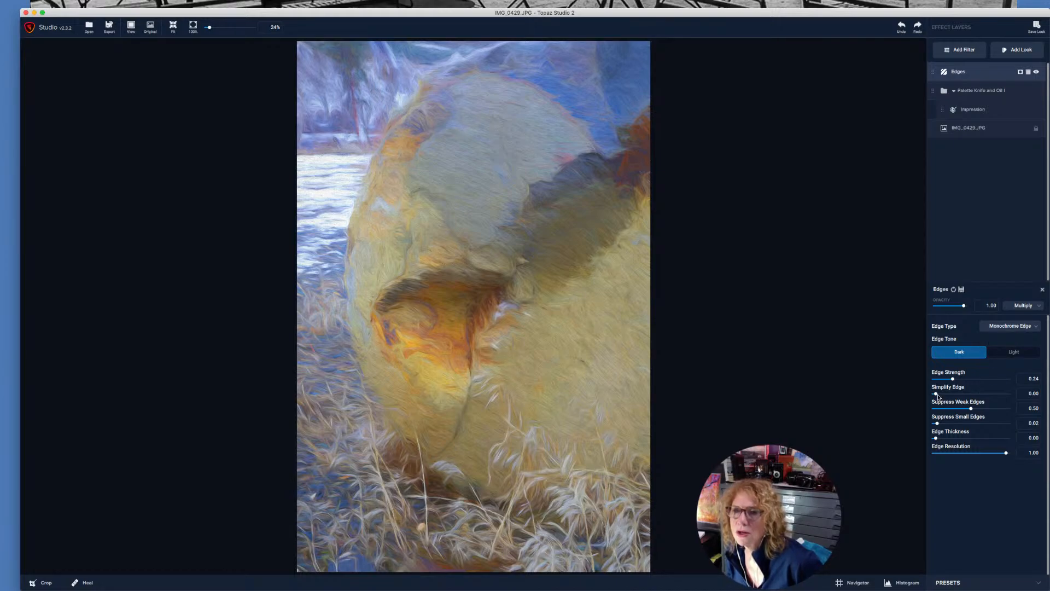
Step: Set the Edges filter's Simplify Edge to 0.21 and Edge Thickness to 0.71, and change its blend mode to Darken
drag(935, 394, 951, 394)
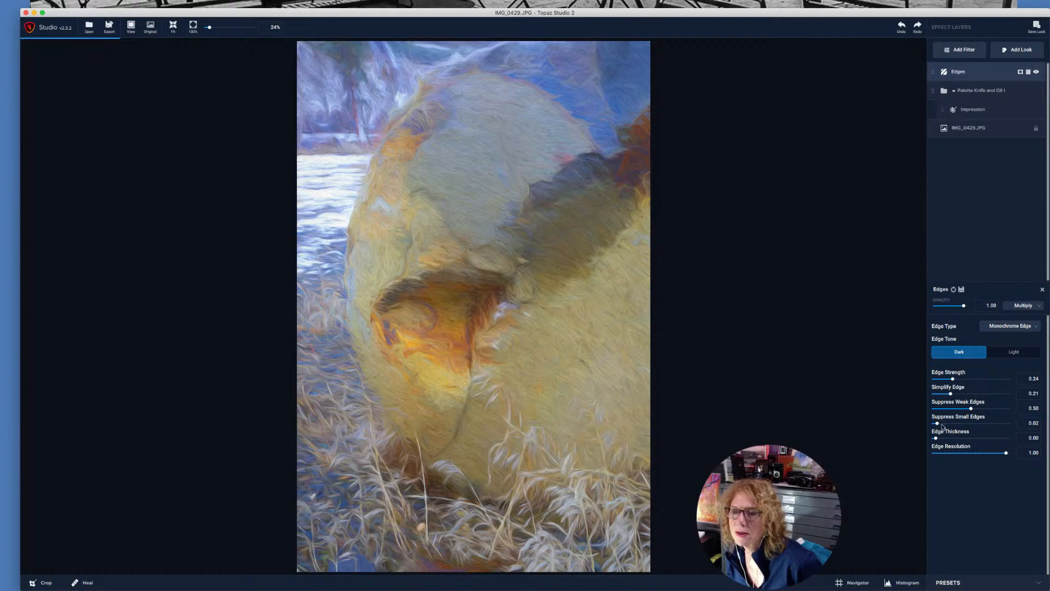
drag(936, 439, 985, 440)
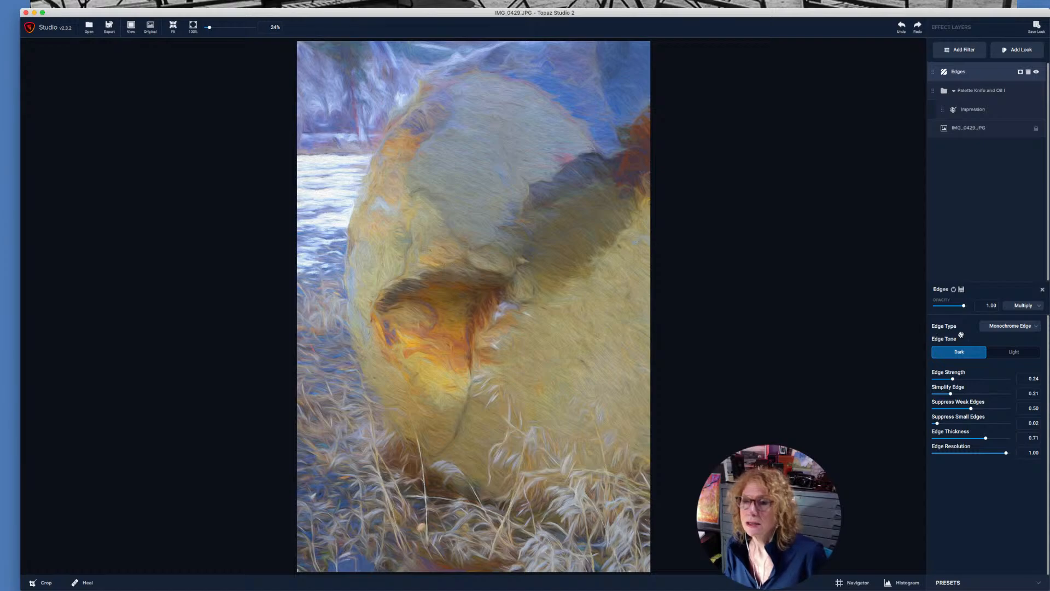
click(1032, 306)
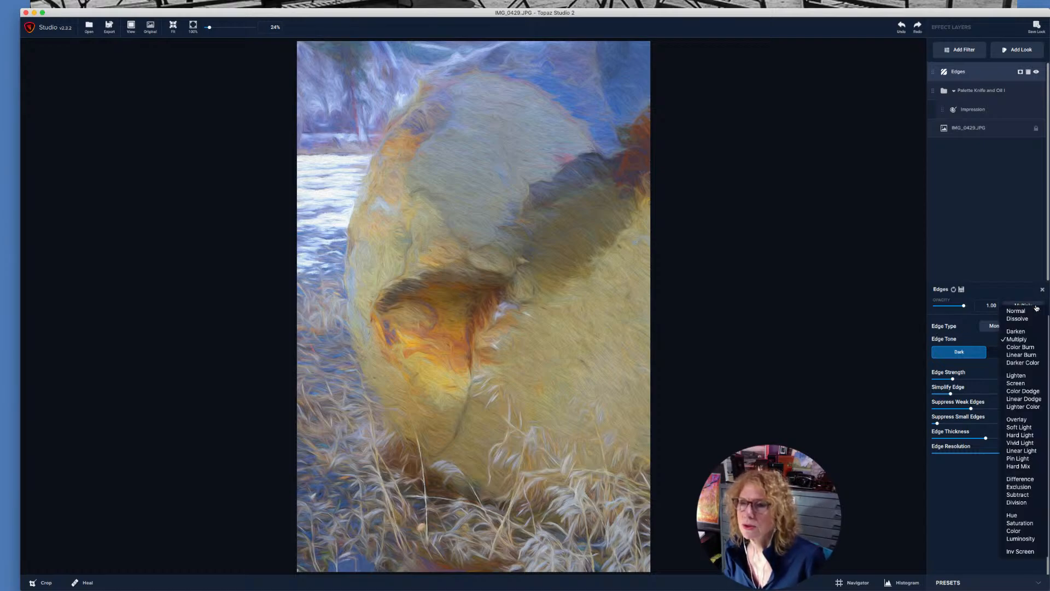
click(1020, 332)
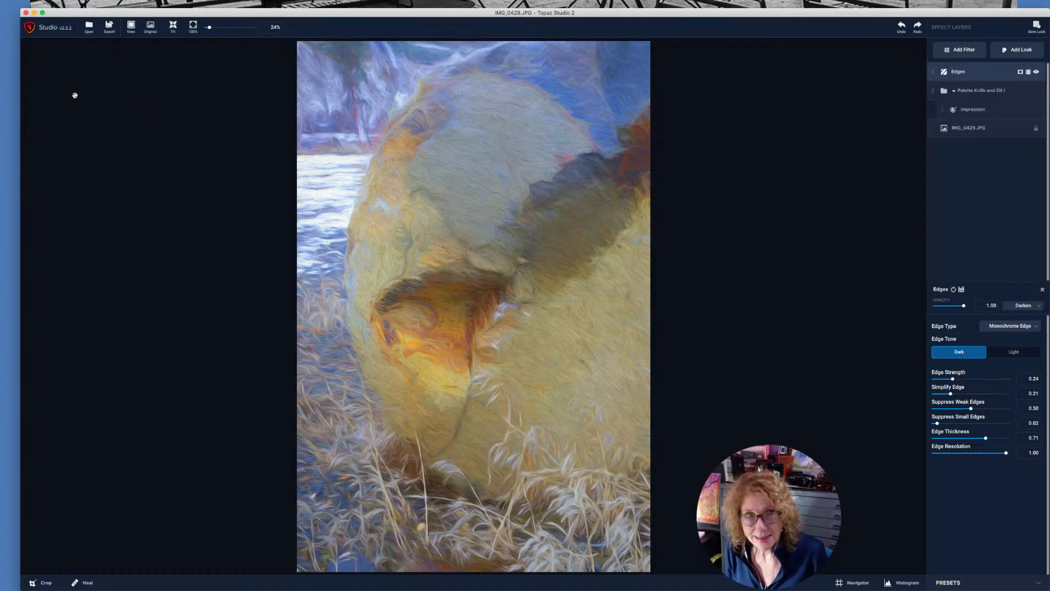
Step: Switch to Chrome and open the Shop Photography Art website in a new tab
click(12, 453)
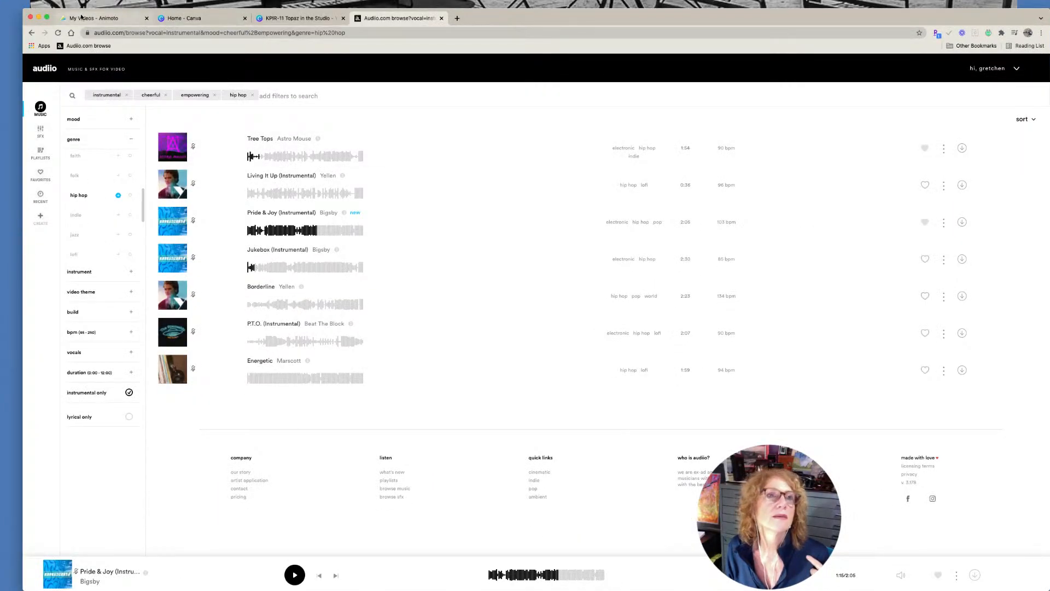
click(200, 18)
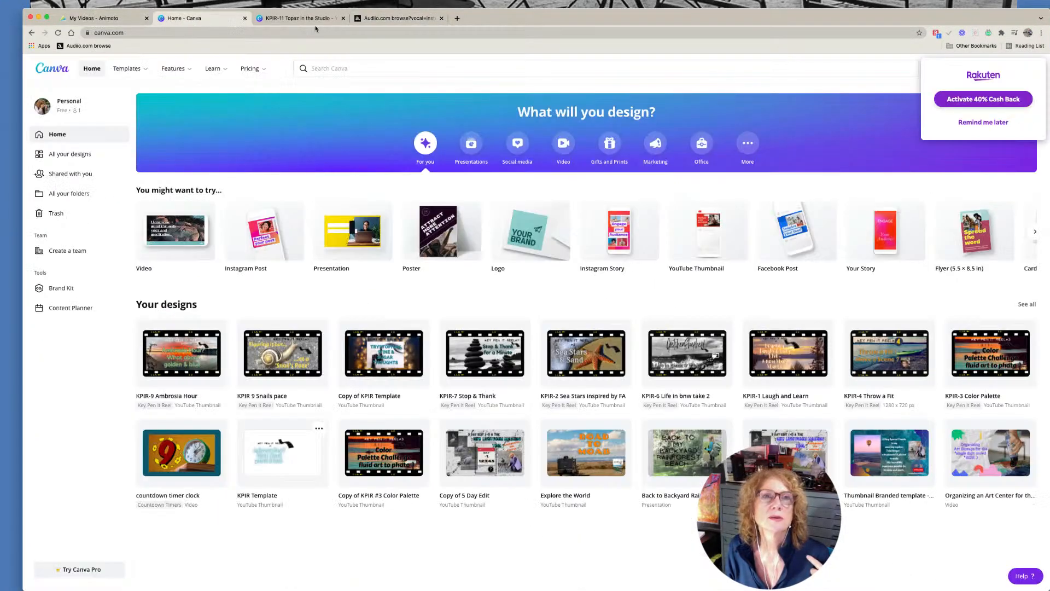
click(397, 18)
click(456, 18)
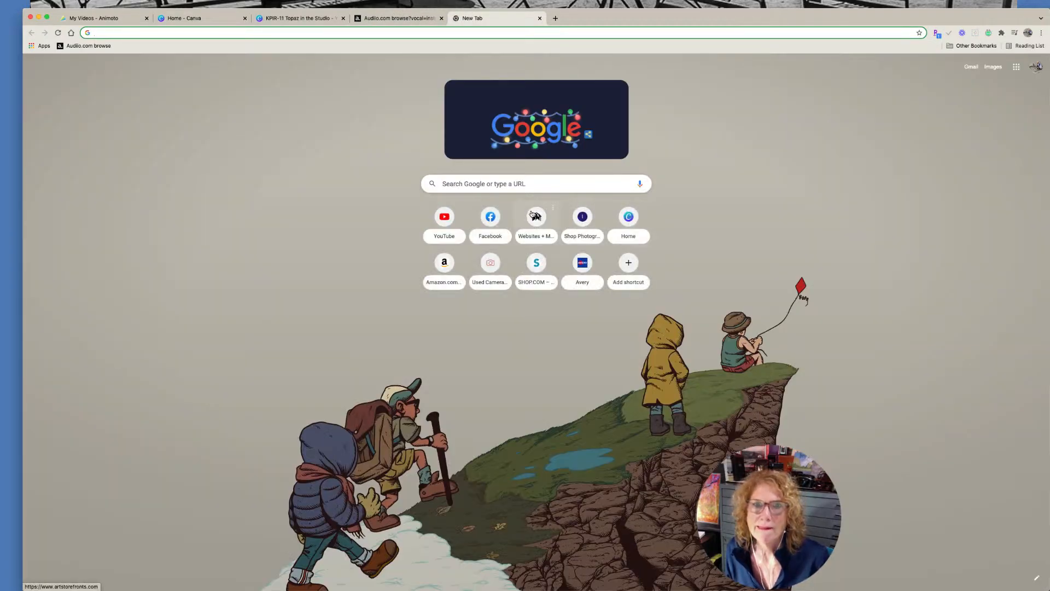
click(583, 216)
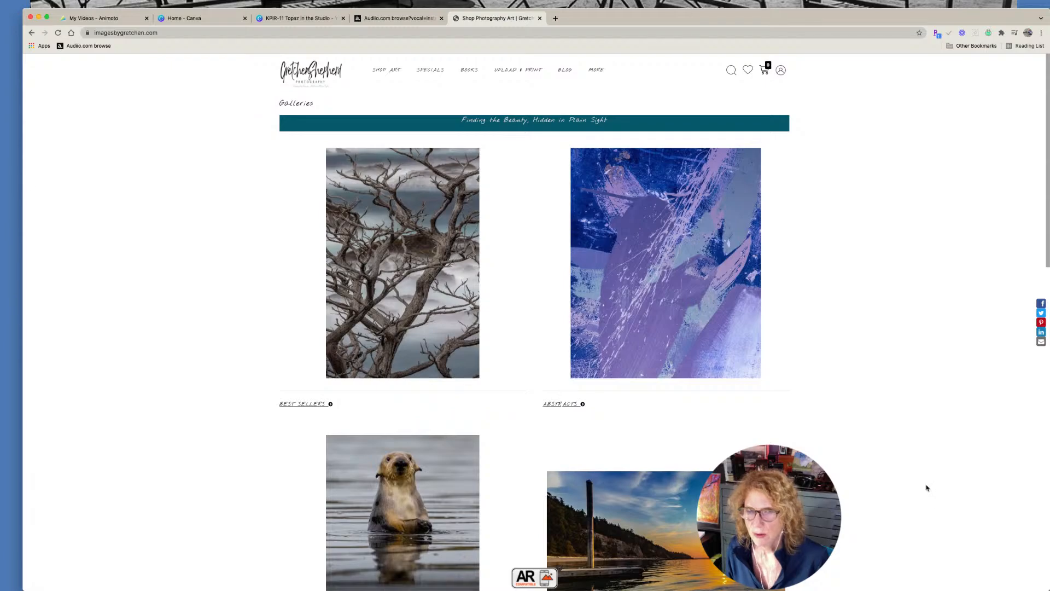
Step: Browse the photography site's galleries, open Best Sellers and look through its prints
scroll(742, 329, down, 1)
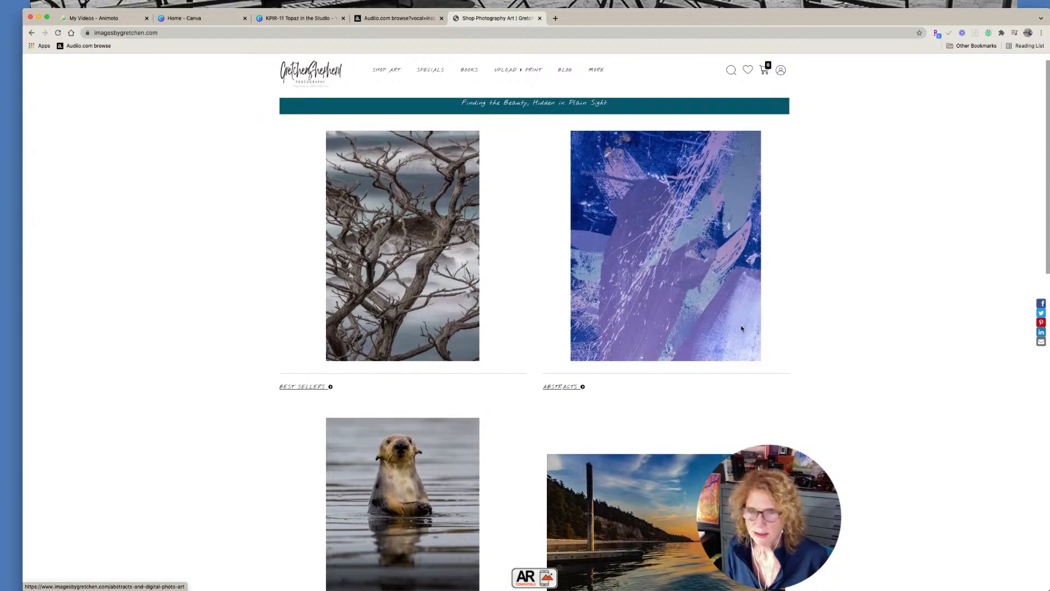
scroll(742, 328, down, 5)
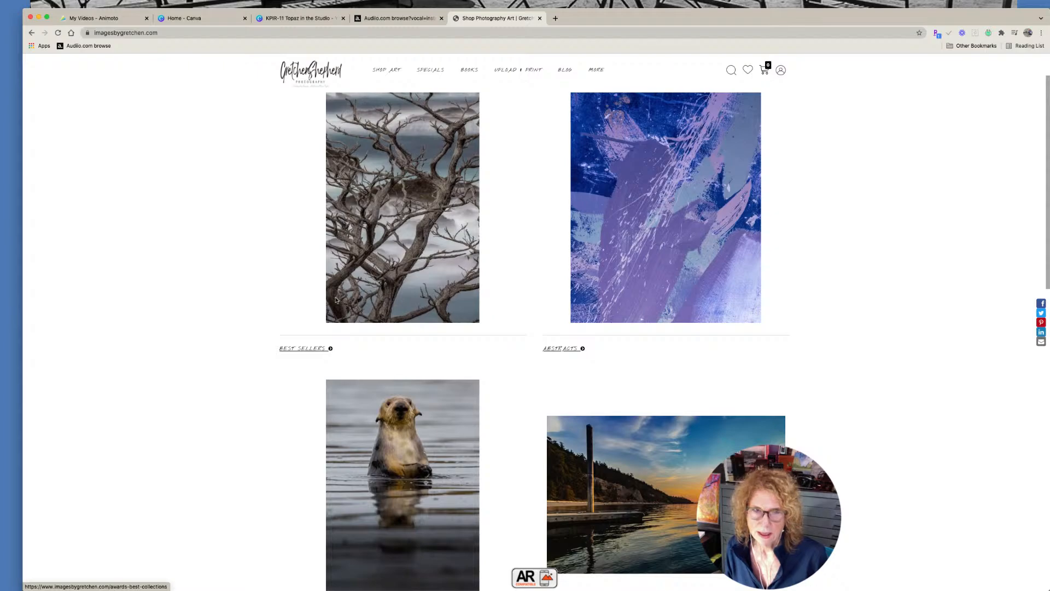
click(306, 351)
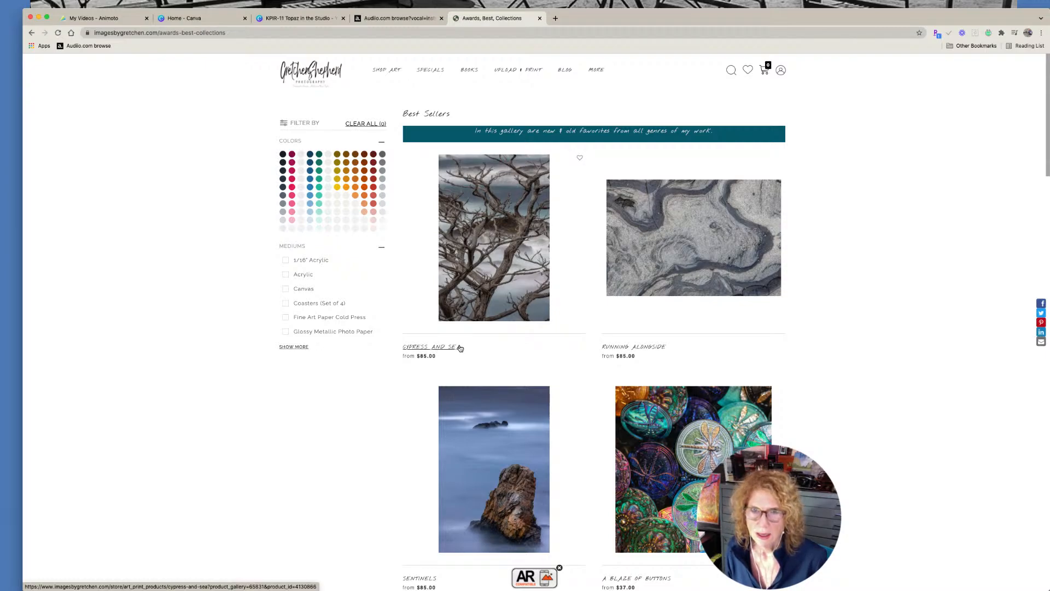
scroll(459, 348, down, 5)
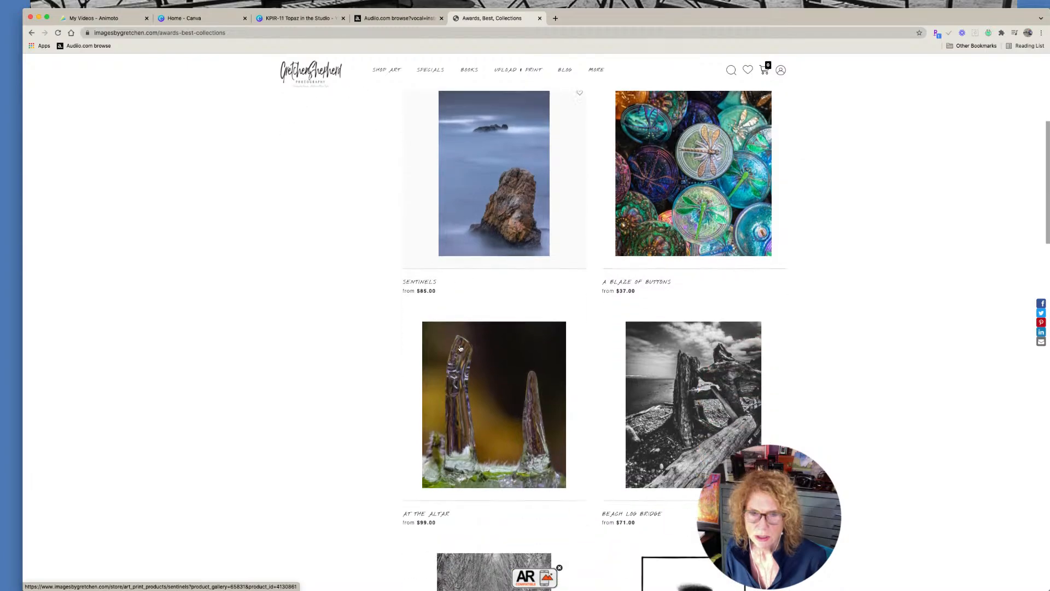
scroll(460, 349, down, 7)
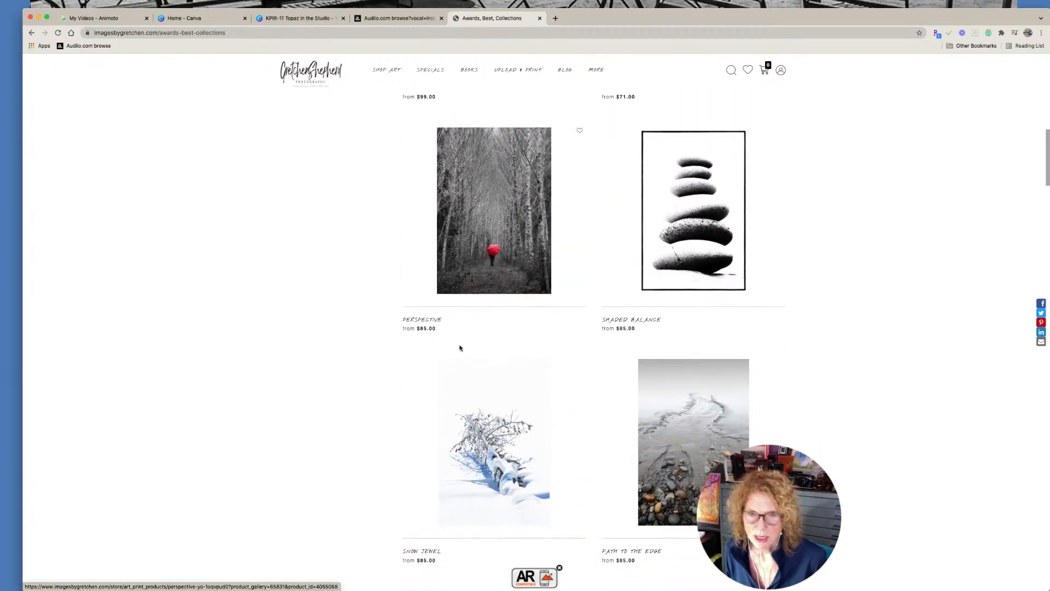
scroll(460, 349, down, 7)
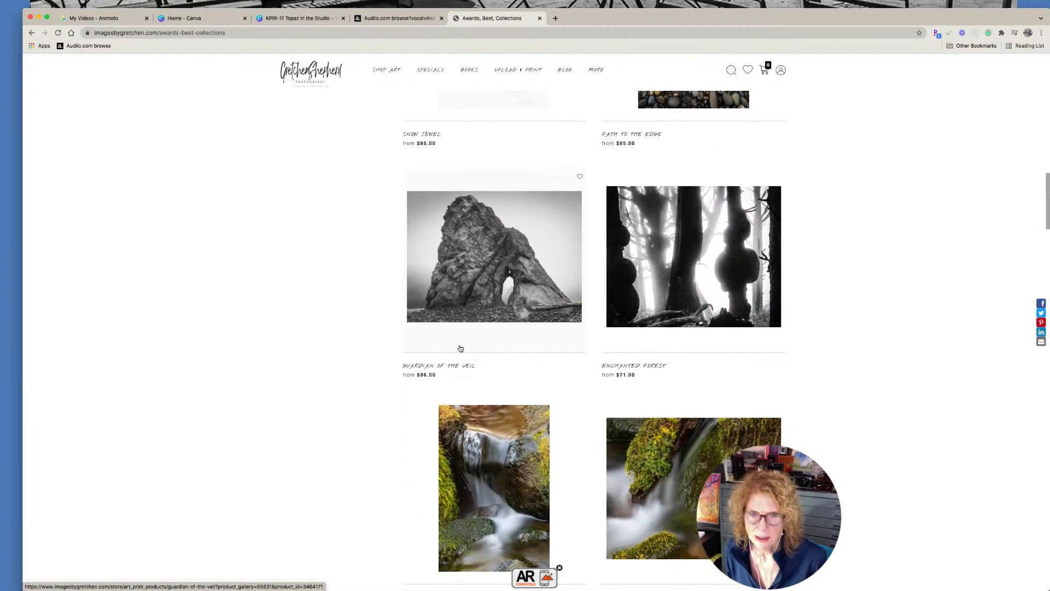
scroll(460, 349, down, 7)
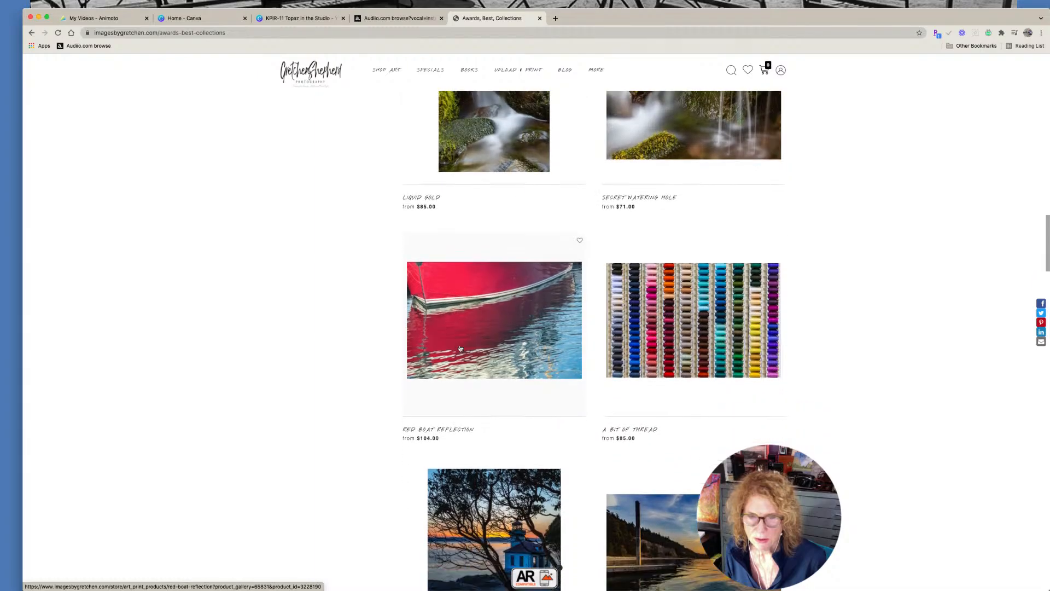
scroll(460, 348, down, 7)
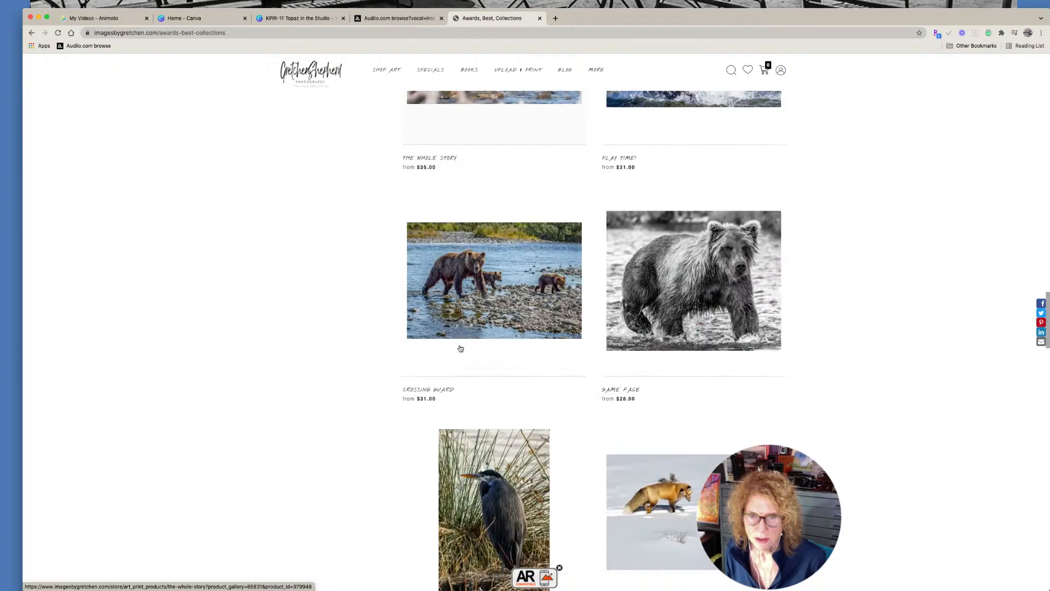
Step: Look through the remaining Best Sellers prints and open the Stream in Rock product page
scroll(460, 348, down, 12)
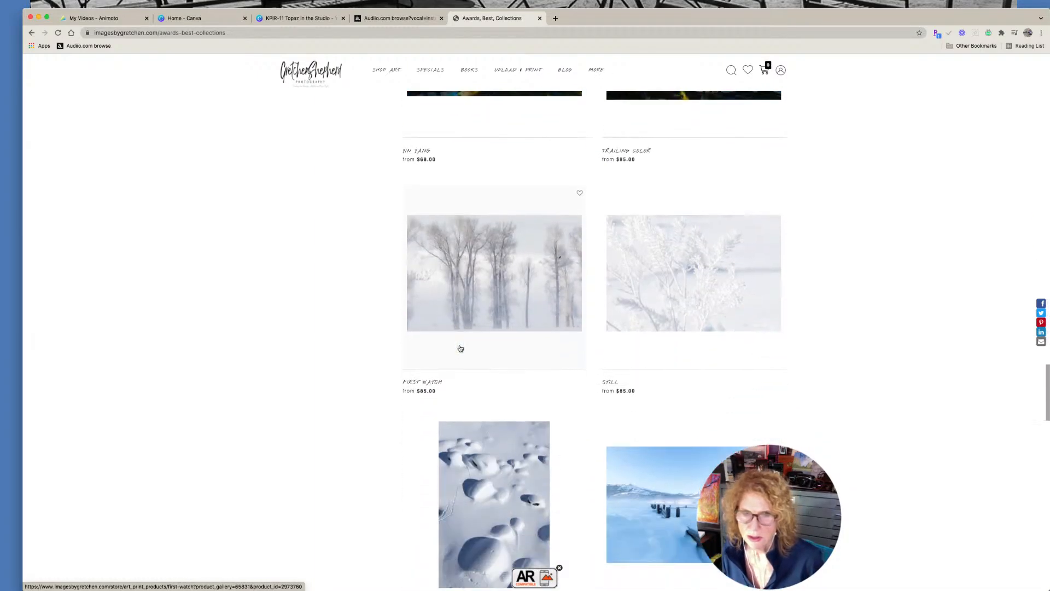
scroll(460, 349, down, 6)
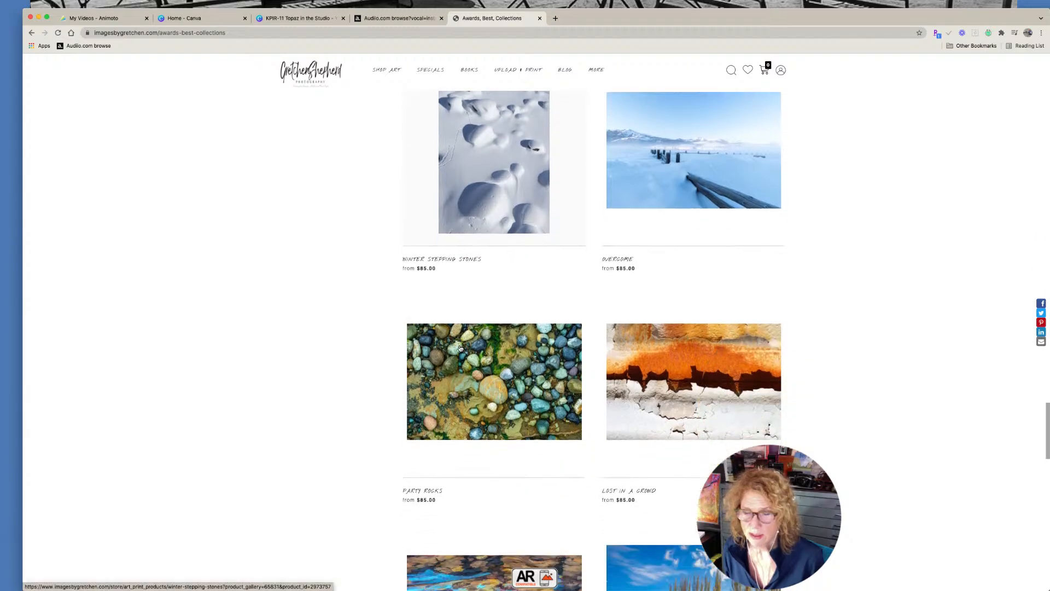
scroll(460, 348, down, 5)
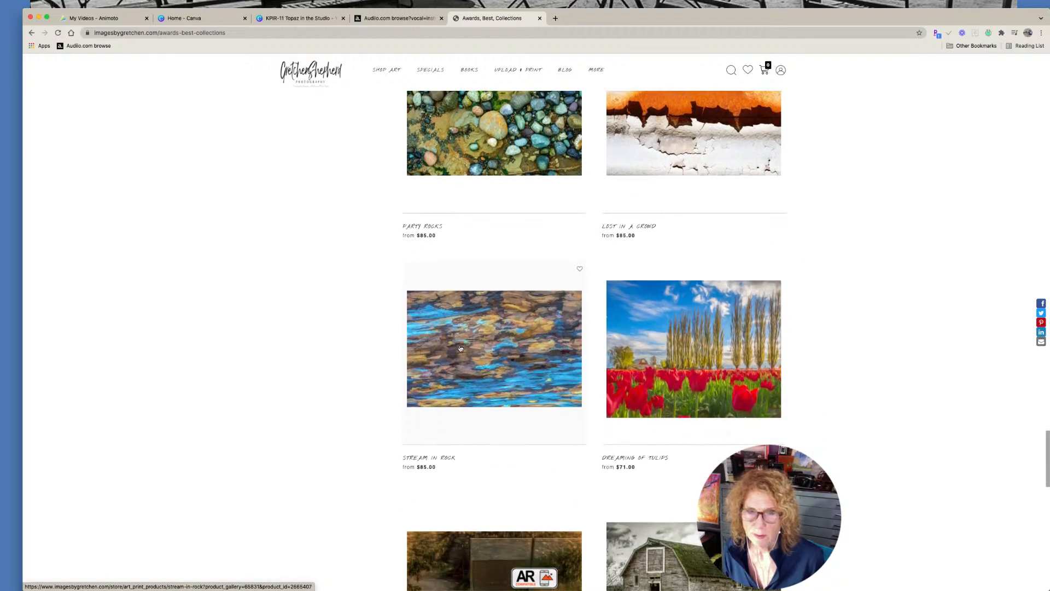
scroll(460, 349, down, 2)
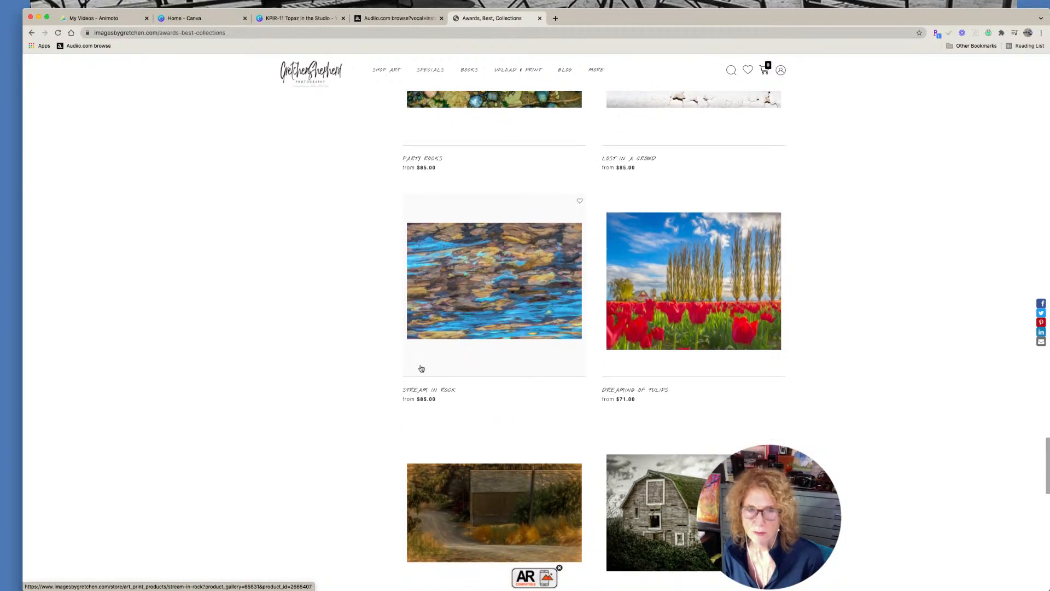
click(448, 393)
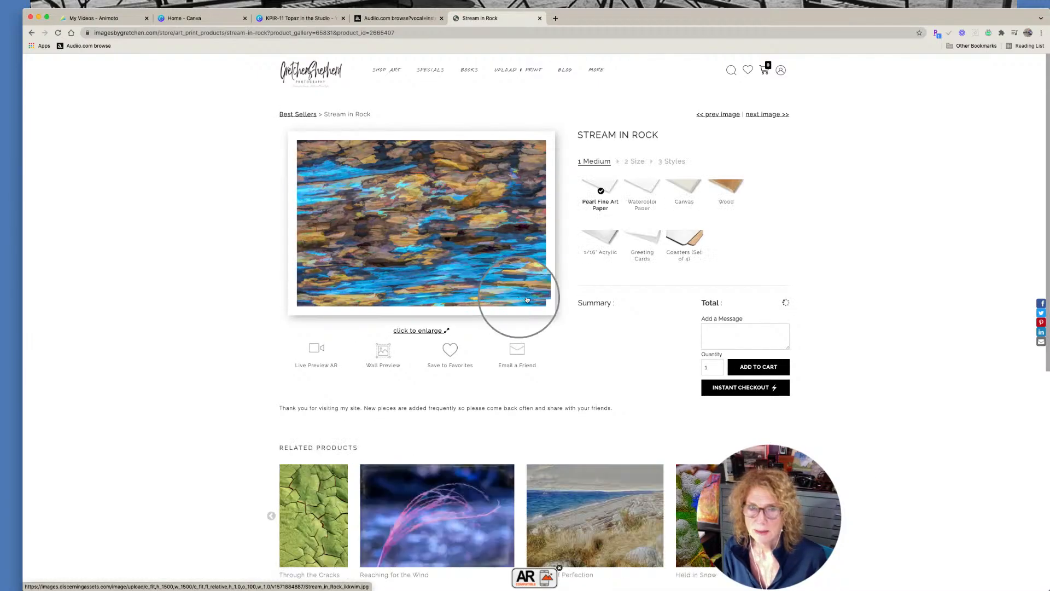
Step: View the Stream in Rock print enlarged, and close the enlarged image
click(418, 325)
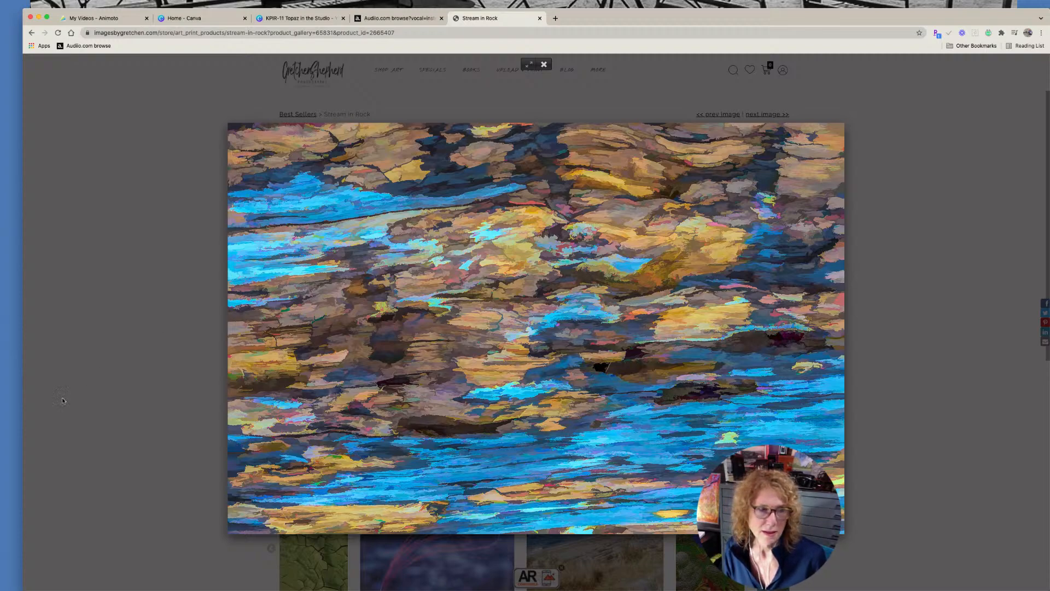
click(9, 464)
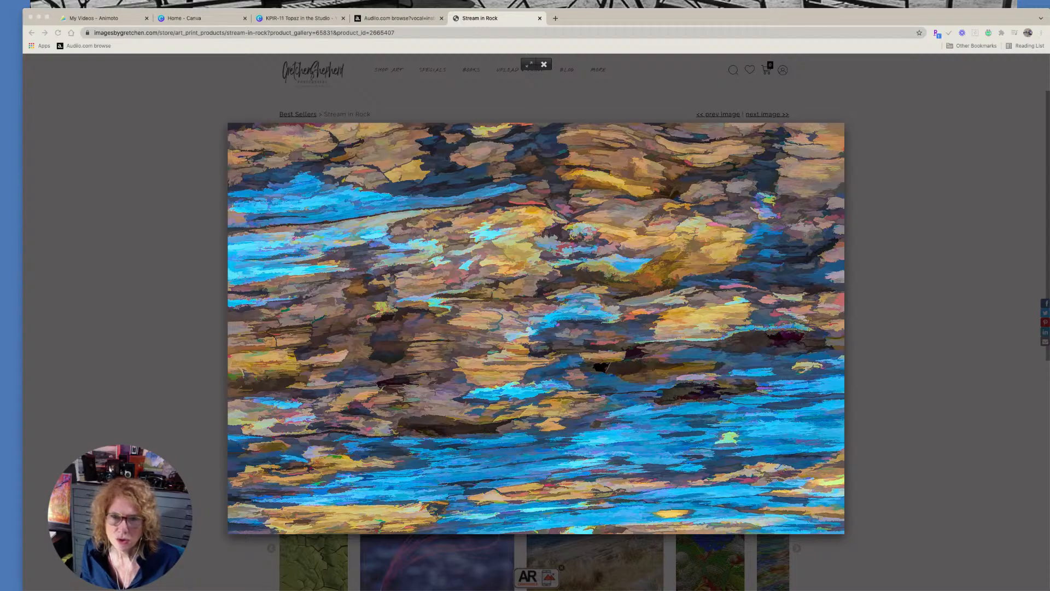
click(771, 473)
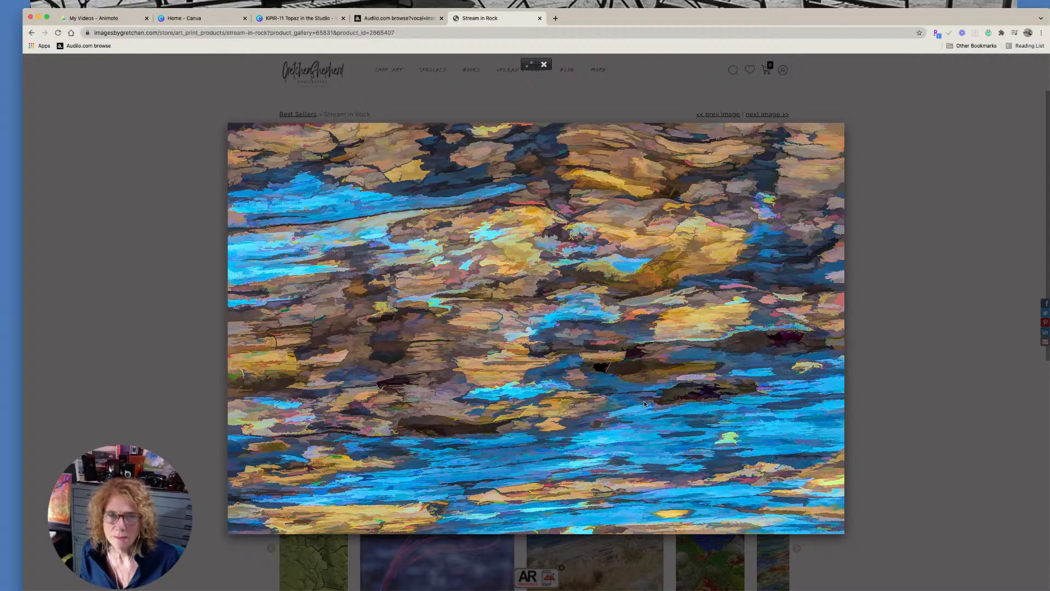
click(530, 112)
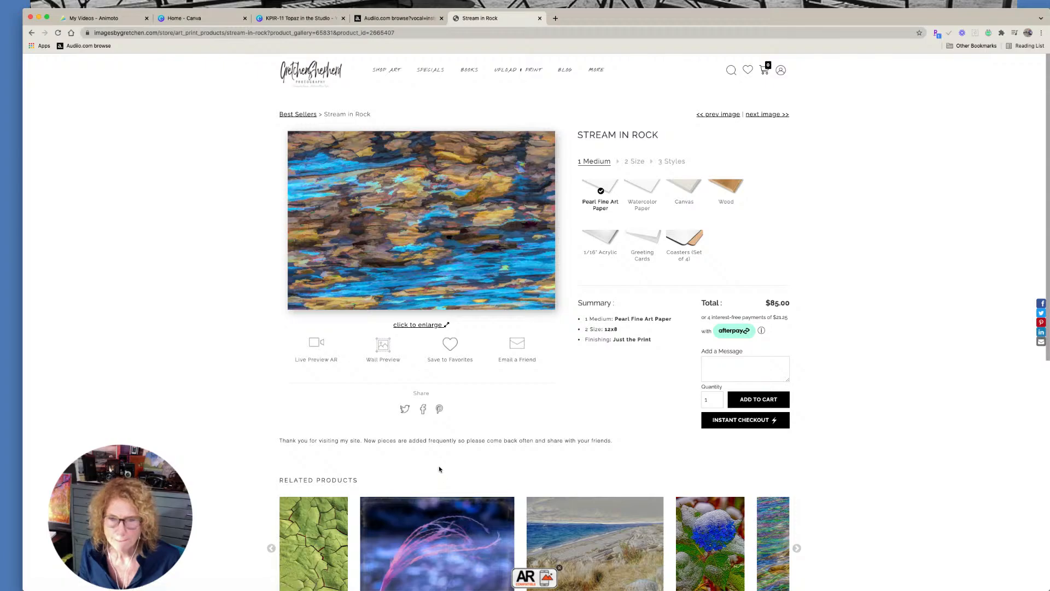
Step: Open the related Crystal and Kelp print to examine it enlarged, and minimize the browser window
scroll(505, 477, down, 3)
click(773, 384)
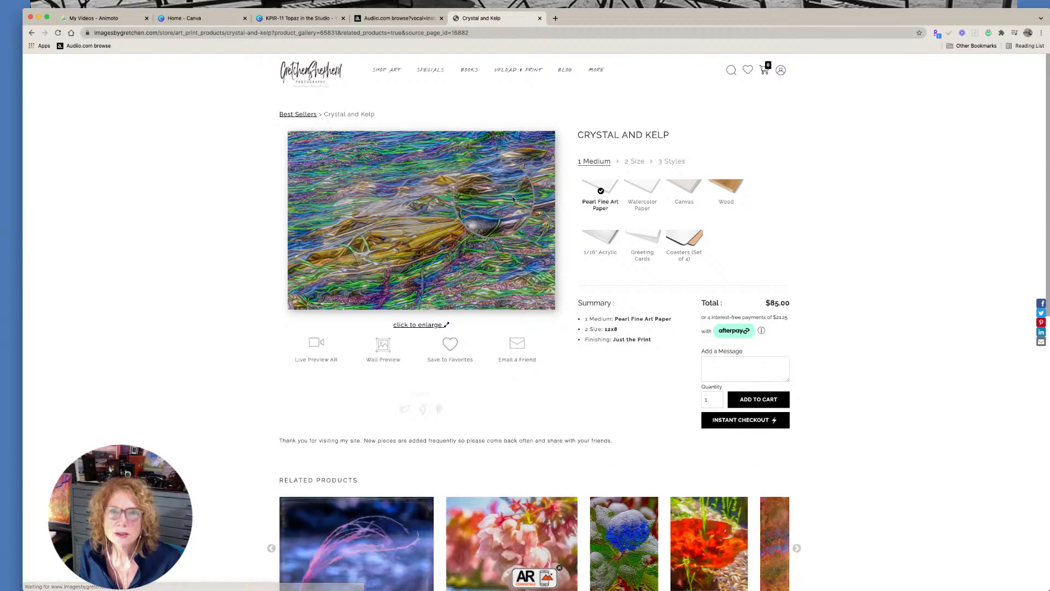
click(429, 326)
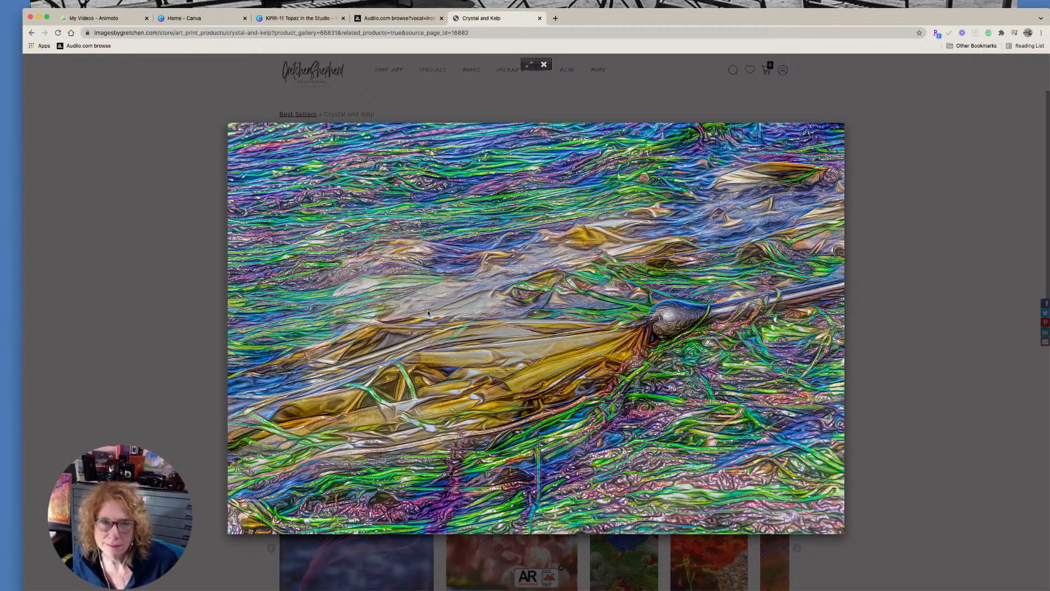
click(544, 66)
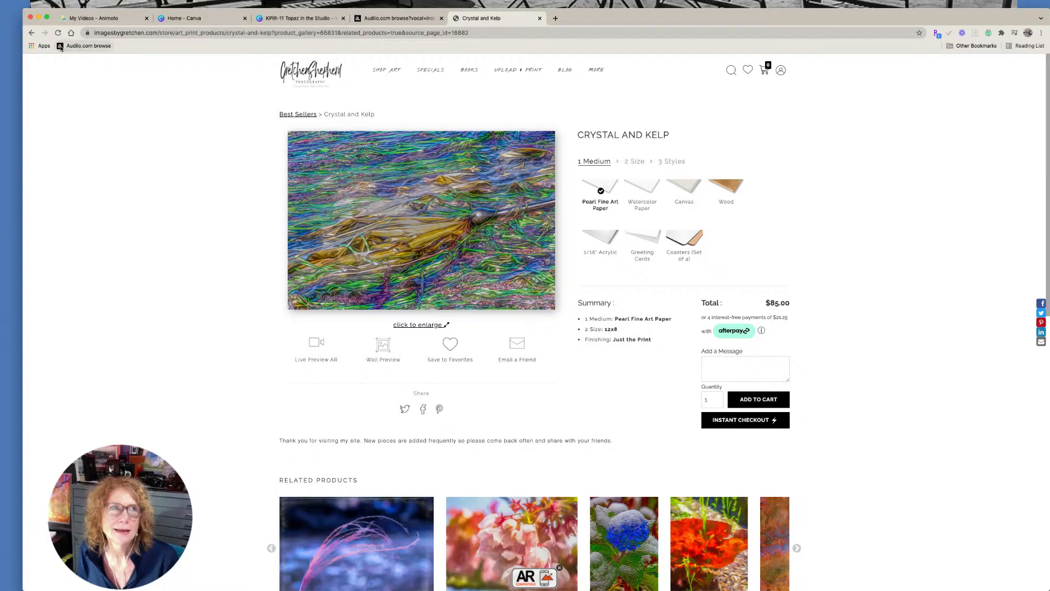
click(38, 19)
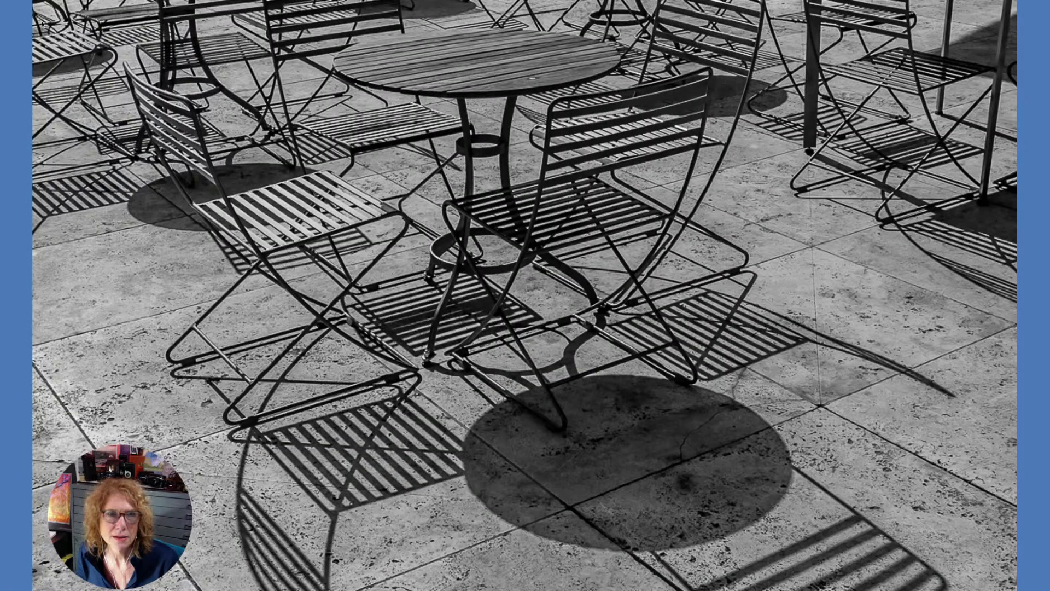